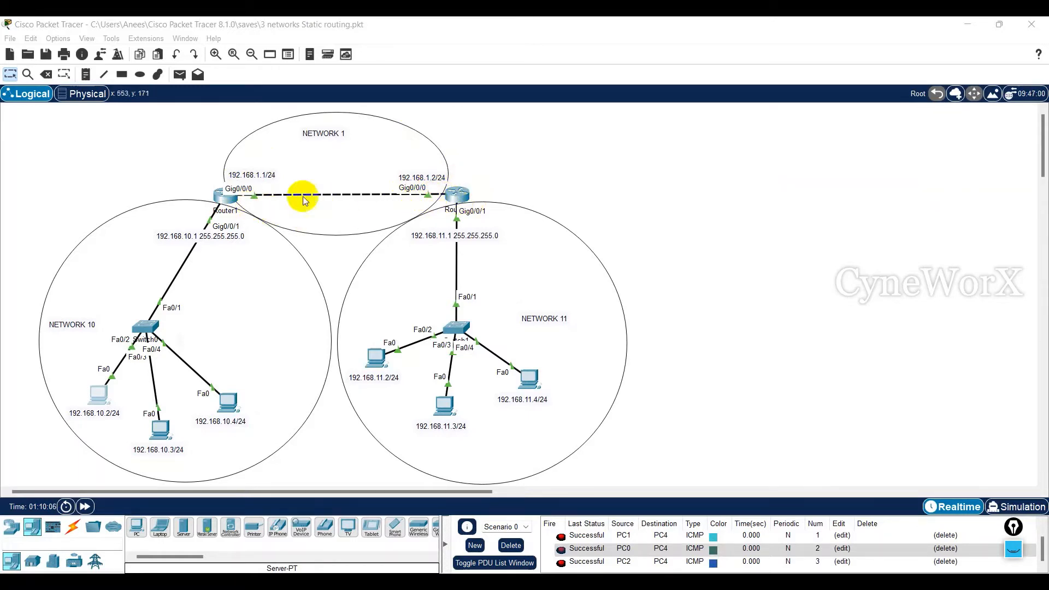
Step: Open Router1's command line, bring up a fresh prompt and widen the router window
{"action": "left_click", "coordinate": [222, 197]}
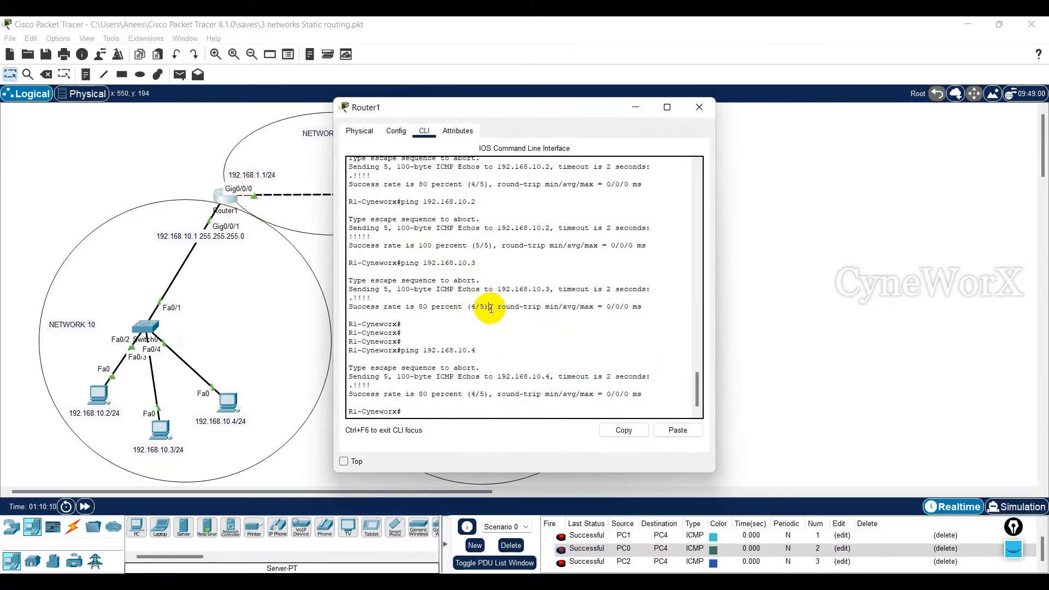
{"action": "key", "text": "Return"}
{"action": "key", "text": "Return"}
{"action": "key", "text": "Return"}
{"action": "key", "text": "Return"}
{"action": "key", "text": "Return"}
{"action": "key", "text": "Return"}
{"action": "key", "text": "Return"}
{"action": "key", "text": "Return"}
{"action": "key", "text": "Return"}
{"action": "key", "text": "Return"}
{"action": "key", "text": "Return"}
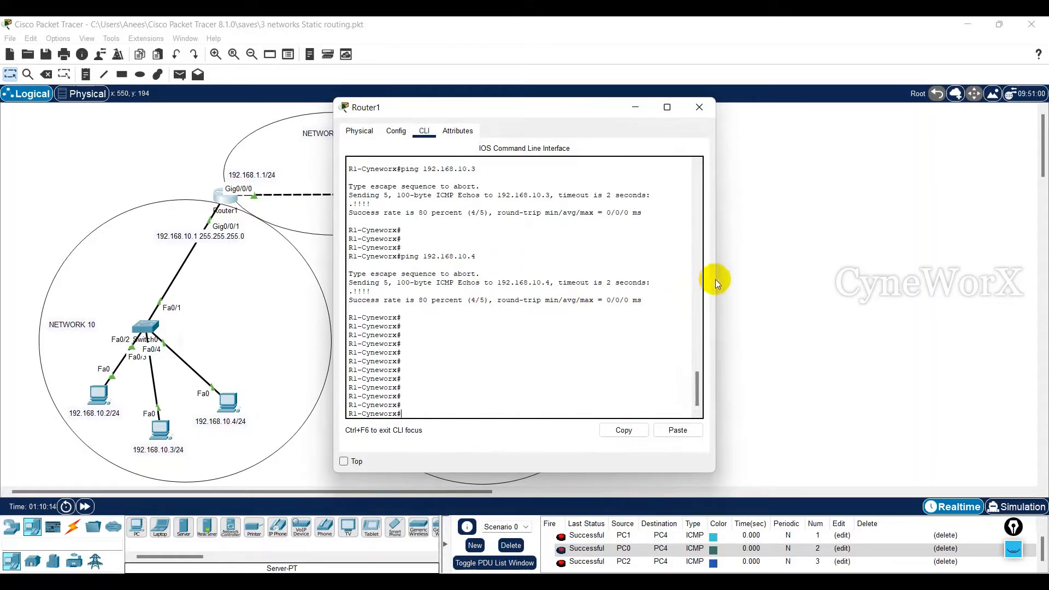
{"action": "left_click_drag", "start_coordinate": [716, 280], "coordinate": [943, 275]}
{"action": "left_click", "coordinate": [441, 378]}
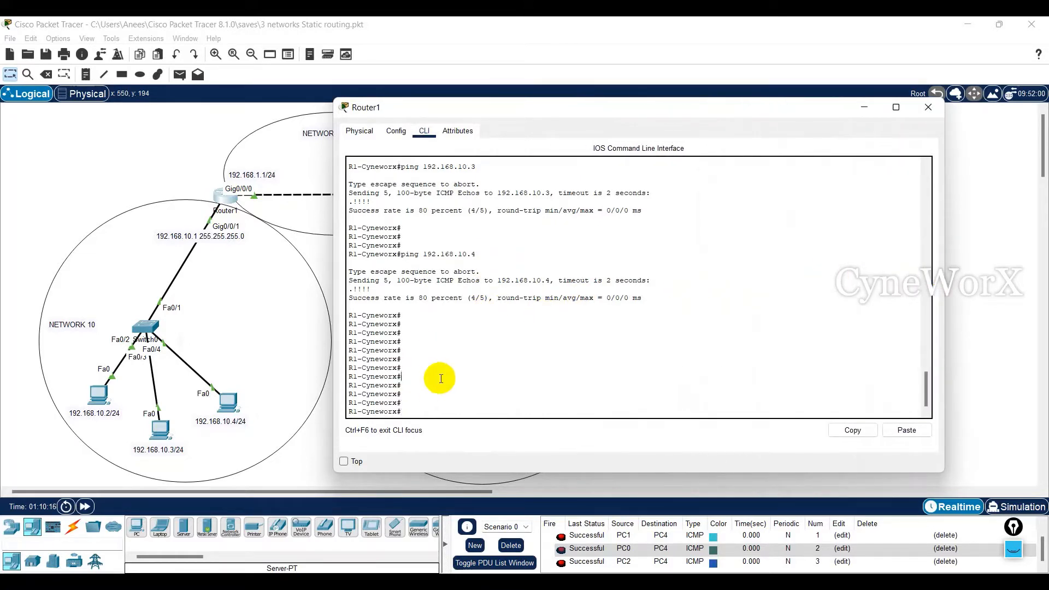
Step: Display Router1's running configuration with "sh run" and review the hostname and interface IP addresses through to the end
{"action": "key", "text": "Return"}
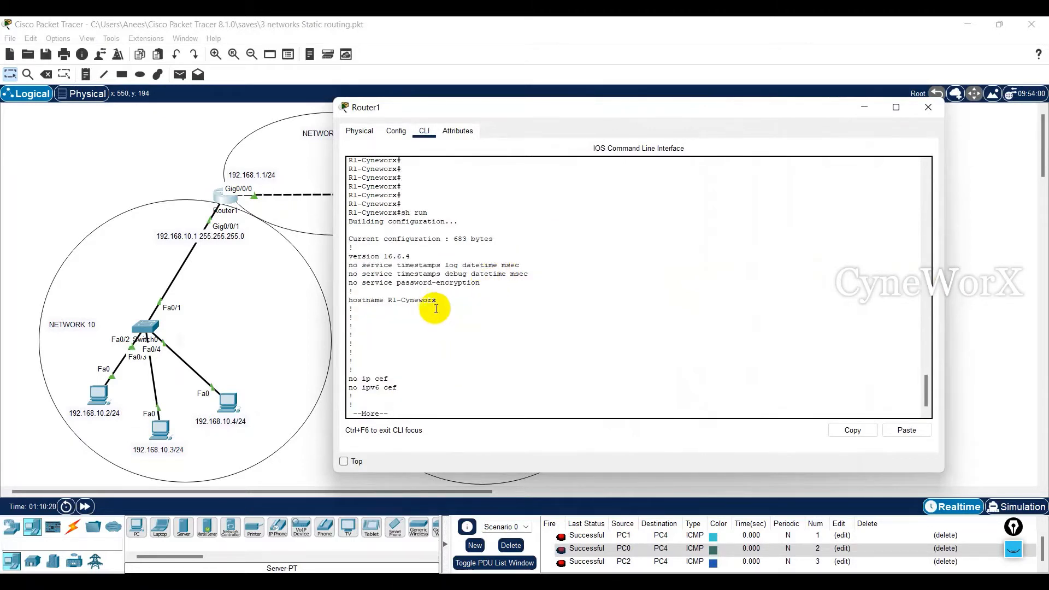
{"action": "left_click_drag", "start_coordinate": [436, 301], "coordinate": [388, 301]}
{"action": "key", "text": "space"}
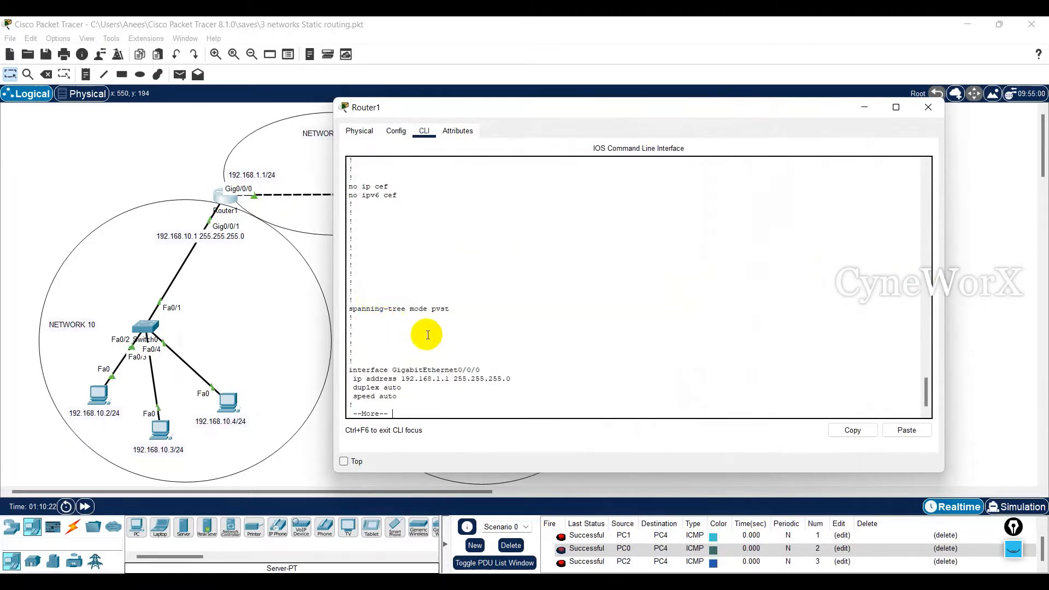
{"action": "left_click", "coordinate": [492, 377]}
{"action": "left_click_drag", "start_coordinate": [492, 378], "coordinate": [387, 372]}
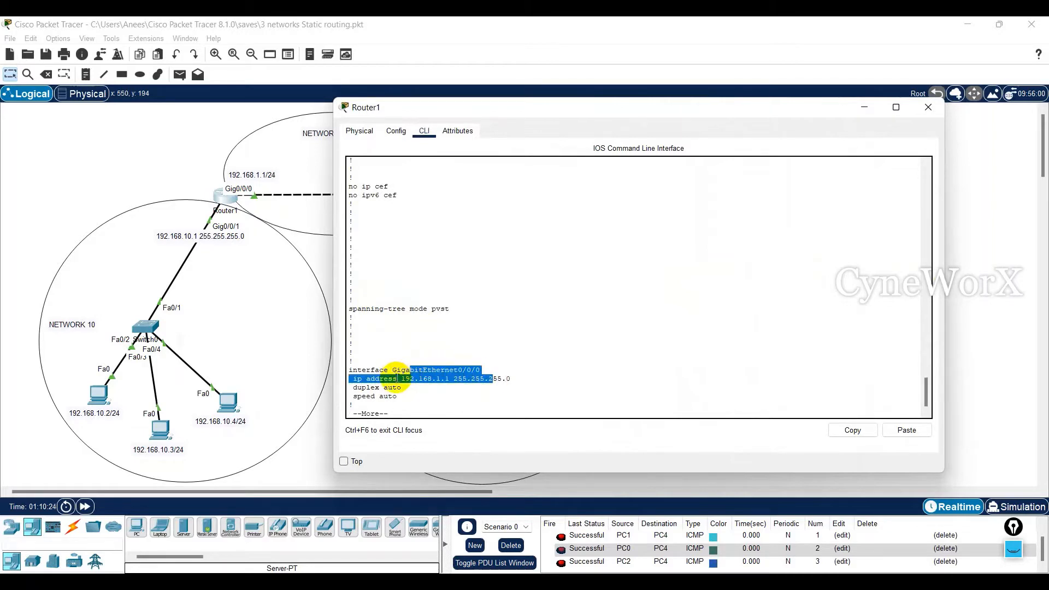
{"action": "key", "text": "space"}
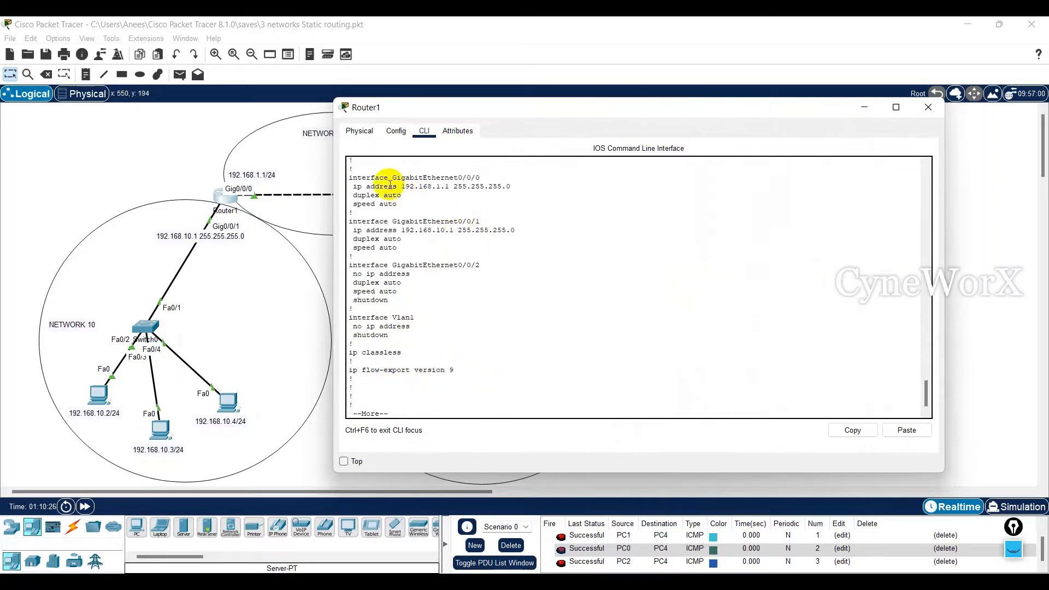
{"action": "left_click_drag", "start_coordinate": [481, 179], "coordinate": [471, 187]}
{"action": "key", "text": "space"}
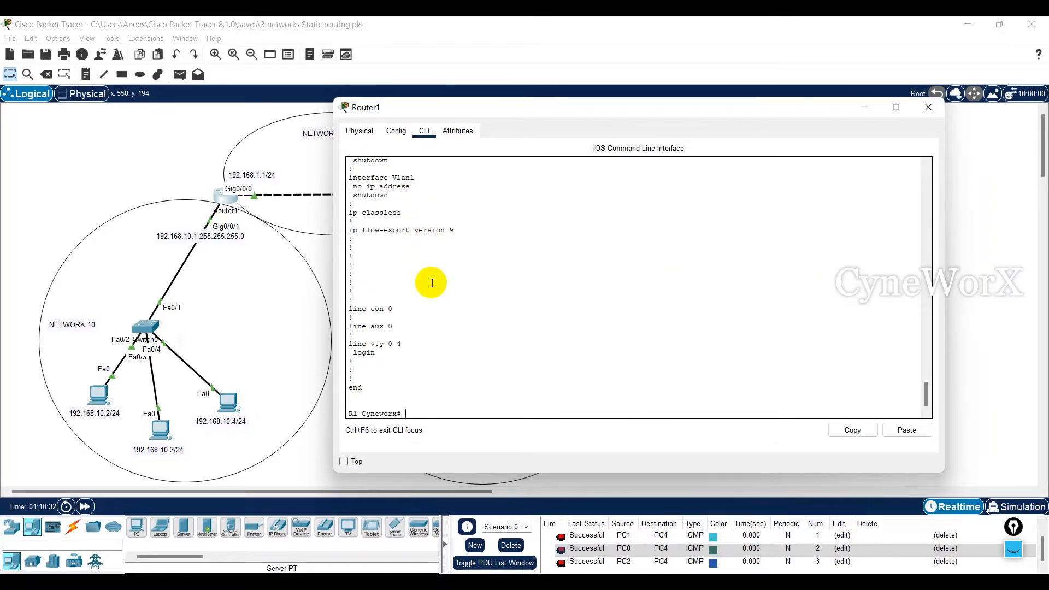
Step: Erase Router1's saved configuration with "write erase" and confirm the erasure of the nvram filesystem
{"action": "key", "text": "Return"}
{"action": "key", "text": "Return"}
{"action": "key", "text": "Return"}
{"action": "key", "text": "Return"}
{"action": "key", "text": "Return"}
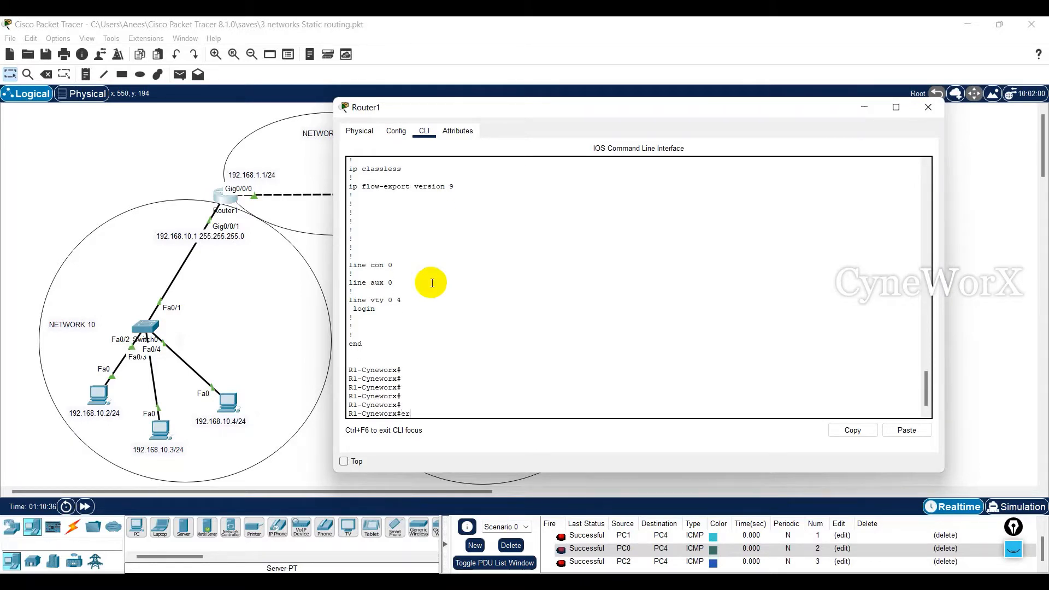
{"action": "type", "text": "wr"}
{"action": "key", "text": "Tab"}
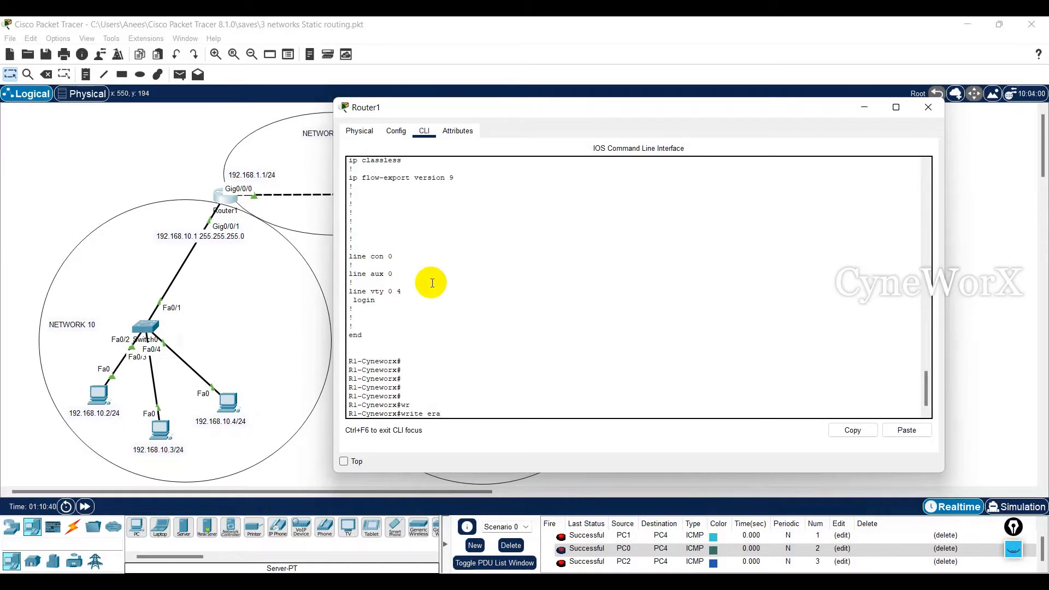
{"action": "type", "text": "era"}
{"action": "key", "text": "Tab"}
{"action": "type", "text": "?"}
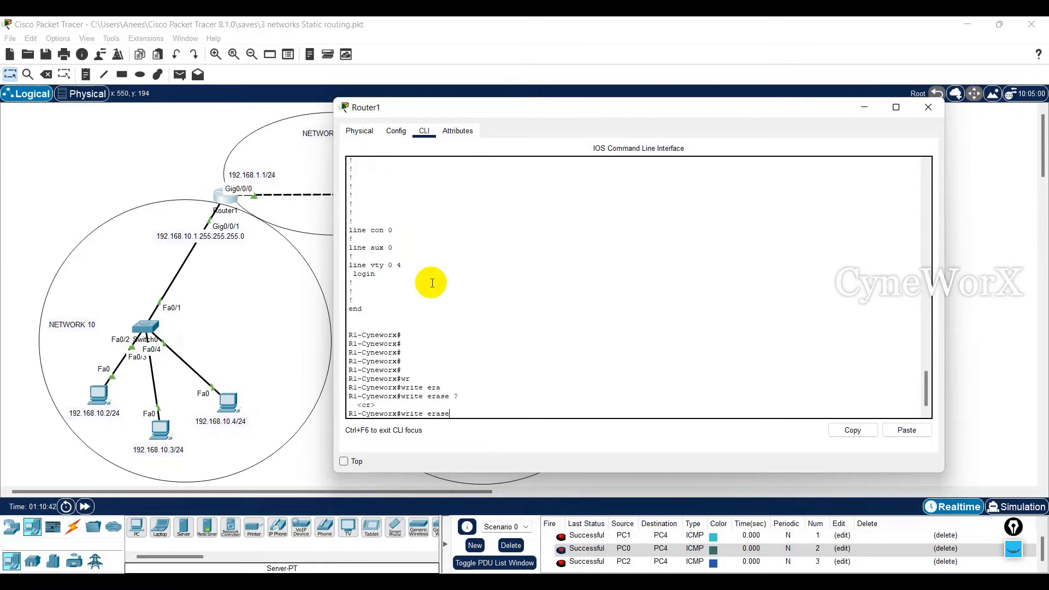
{"action": "key", "text": "Return"}
{"action": "key", "text": "Return"}
{"action": "key", "text": "Return"}
{"action": "key", "text": "Return"}
{"action": "key", "text": "Return"}
{"action": "key", "text": "Return"}
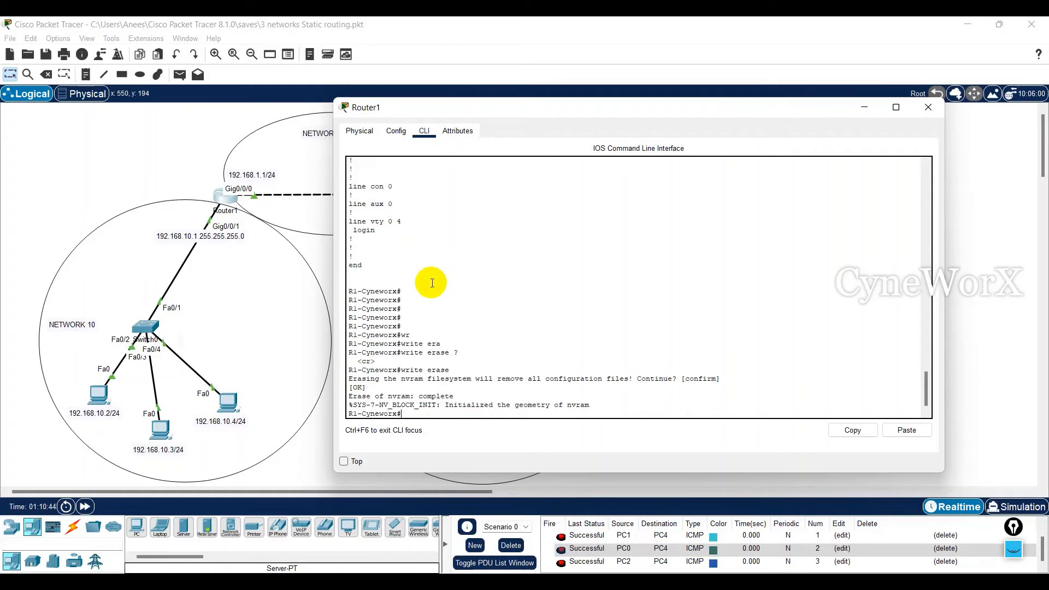
Step: Restart Router1 with the "reload" command and confirm the reload
{"action": "type", "text": "relo"}
{"action": "key", "text": "Tab"}
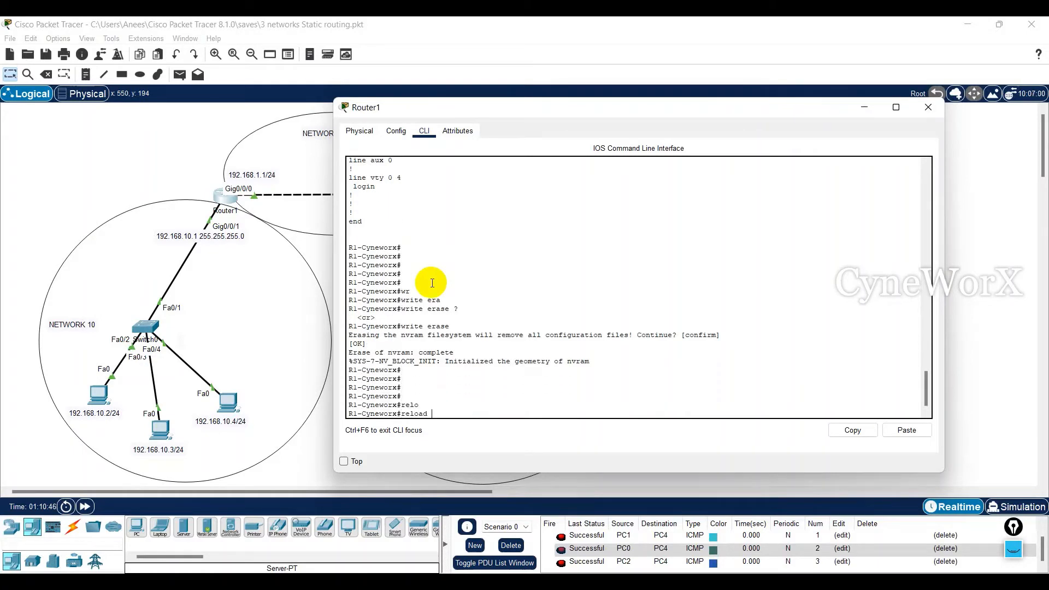
{"action": "key", "text": "Return"}
{"action": "key", "text": "Return"}
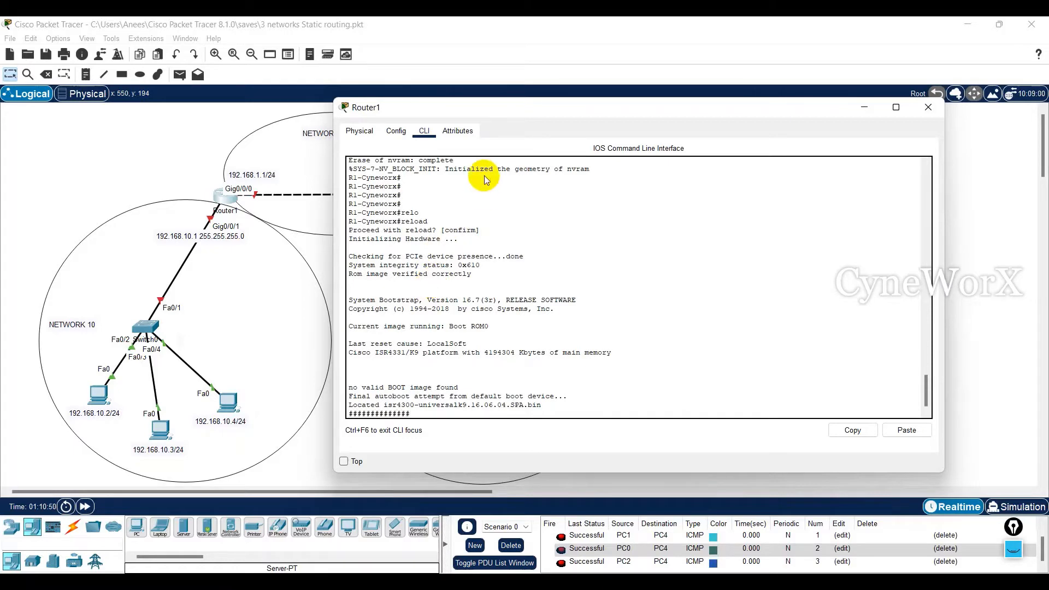
Step: Open the command line of Router2 and enter privileged EXEC mode with "en"
{"action": "left_click", "coordinate": [285, 158]}
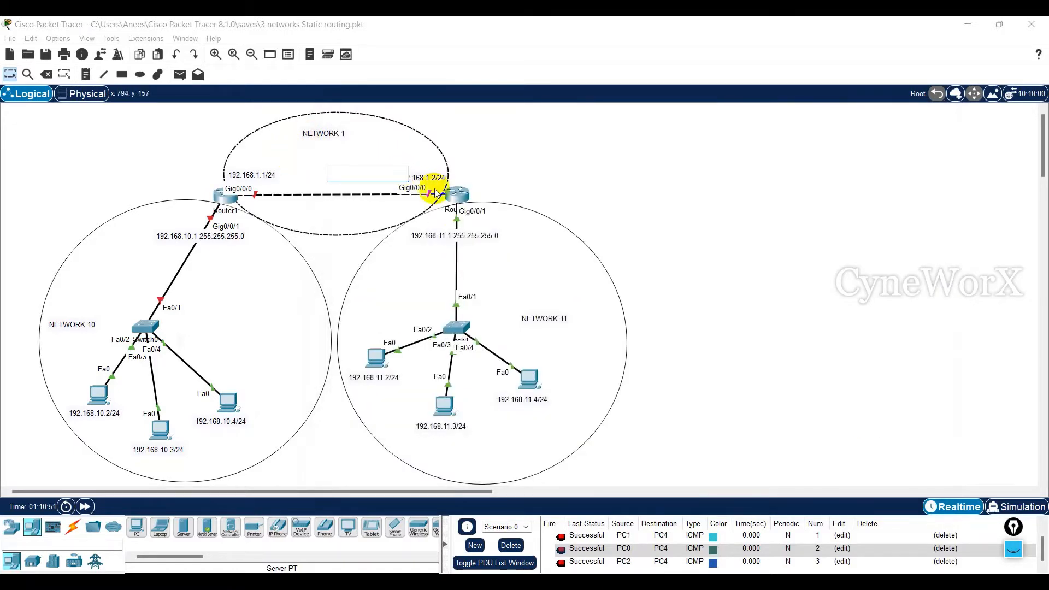
{"action": "left_click", "coordinate": [457, 194]}
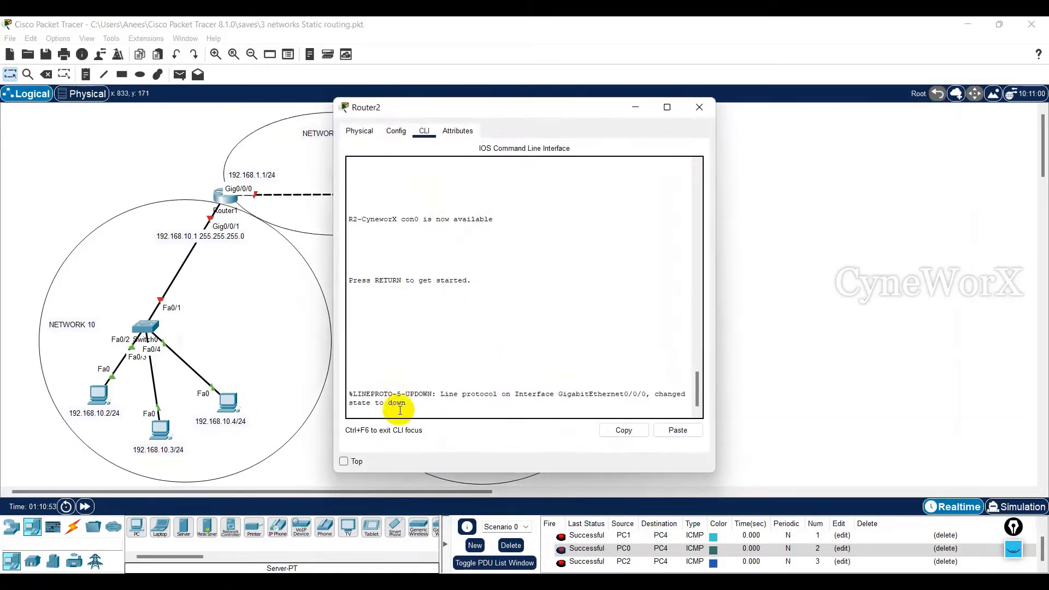
{"action": "key", "text": "Return"}
{"action": "key", "text": "Return"}
{"action": "key", "text": "Return"}
{"action": "key", "text": "Return"}
{"action": "key", "text": "Return"}
{"action": "key", "text": "Return"}
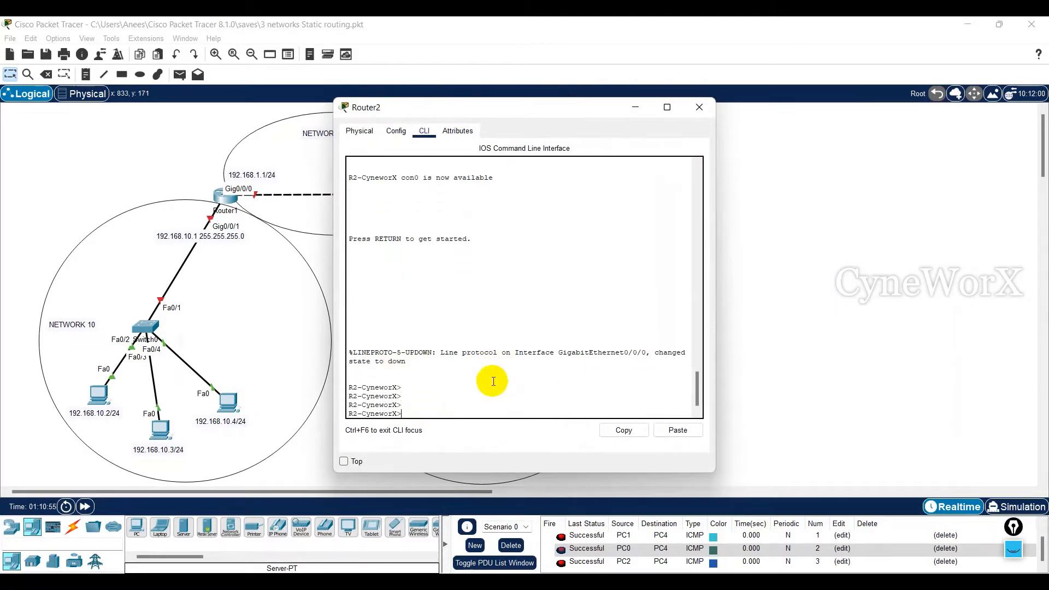
{"action": "type", "text": "en"}
{"action": "key", "text": "Return"}
{"action": "key", "text": "Return"}
{"action": "key", "text": "Return"}
{"action": "key", "text": "Return"}
{"action": "key", "text": "Return"}
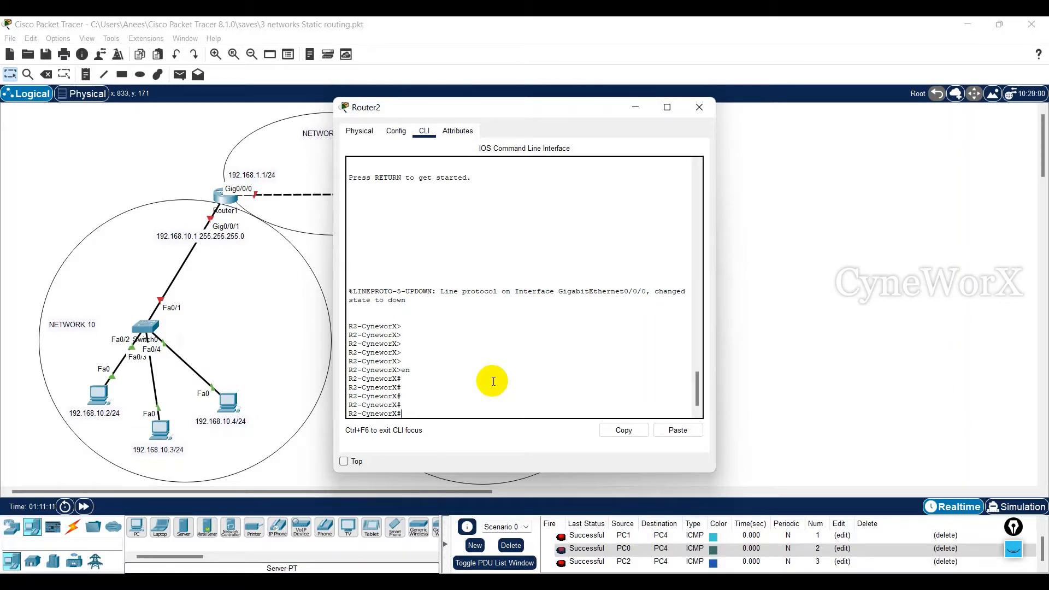
{"action": "key", "text": "Return"}
{"action": "key", "text": "Return"}
{"action": "key", "text": "Return"}
{"action": "key", "text": "Return"}
{"action": "key", "text": "Return"}
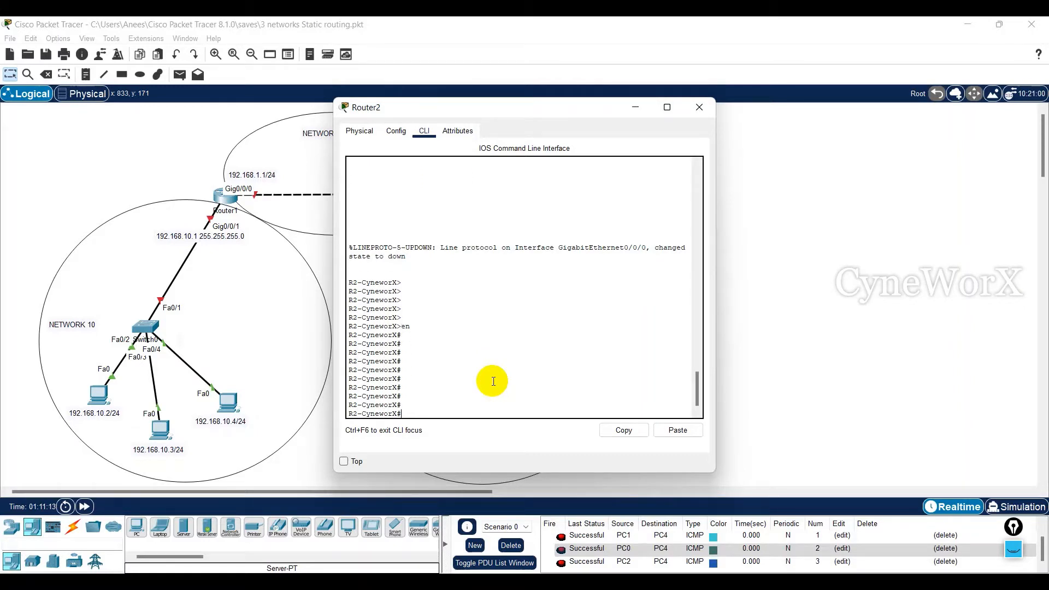
Step: Erase Router2's saved configuration with "write erase" and confirm the erasure of the nvram filesystem
{"action": "type", "text": "wr"}
{"action": "key", "text": "Tab"}
{"action": "type", "text": "er"}
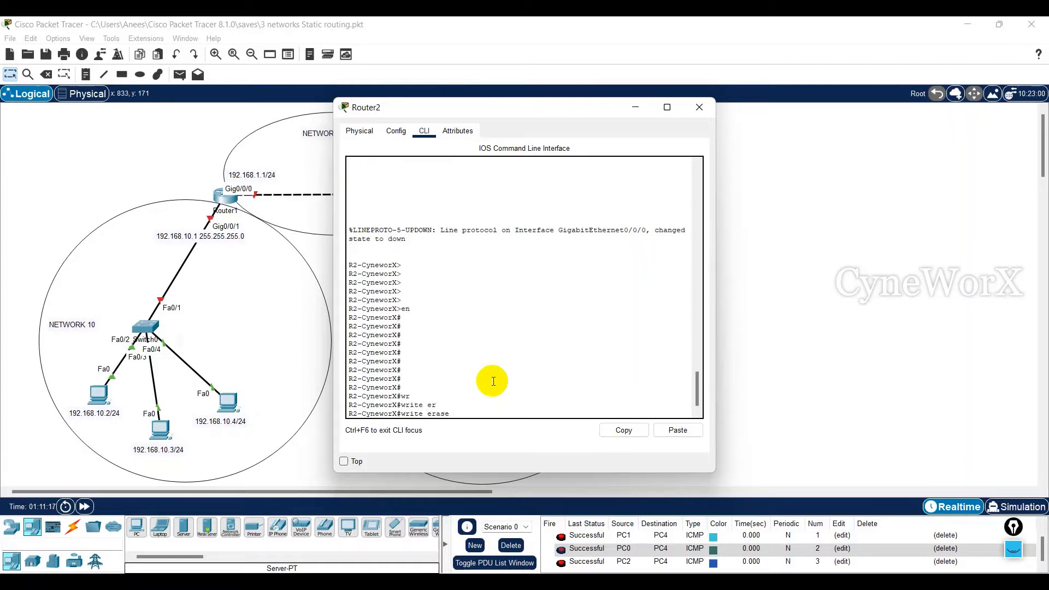
{"action": "key", "text": "Tab"}
{"action": "key", "text": "Return"}
{"action": "key", "text": "Return"}
{"action": "key", "text": "Return"}
{"action": "key", "text": "Return"}
{"action": "key", "text": "Return"}
{"action": "key", "text": "Return"}
{"action": "key", "text": "Return"}
{"action": "key", "text": "Return"}
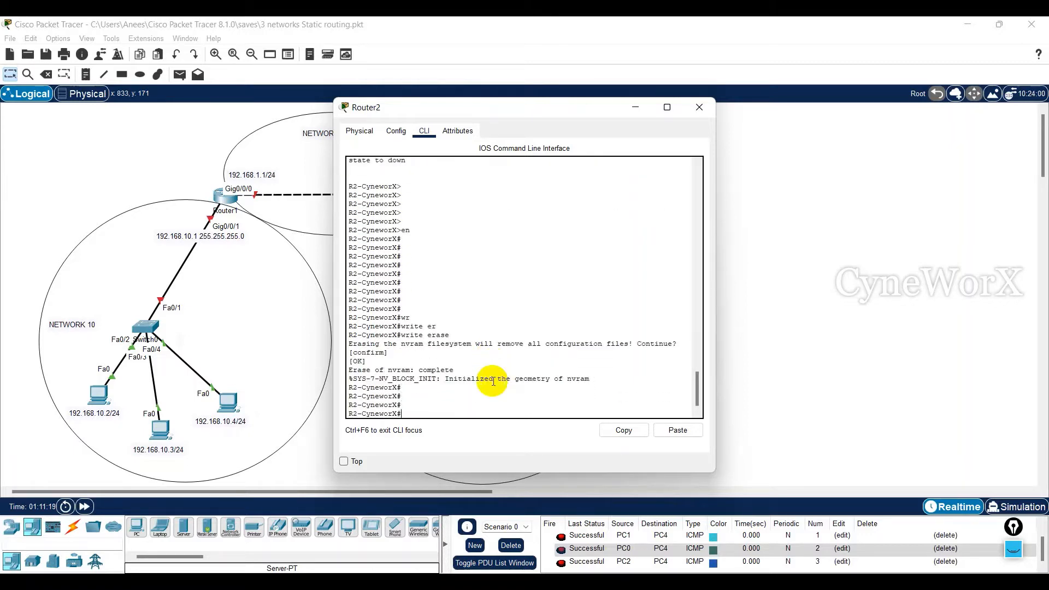
Step: Restart Router2 with "reload", confirm it, and minimize the router's window
{"action": "type", "text": "relo"}
{"action": "key", "text": "Tab"}
{"action": "key", "text": "Return"}
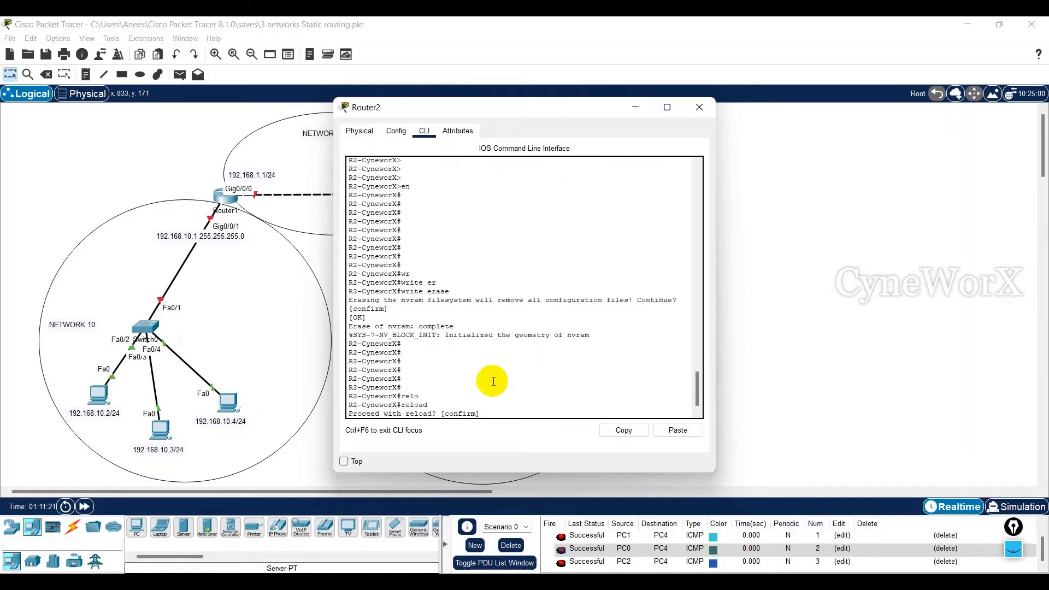
{"action": "key", "text": "Return"}
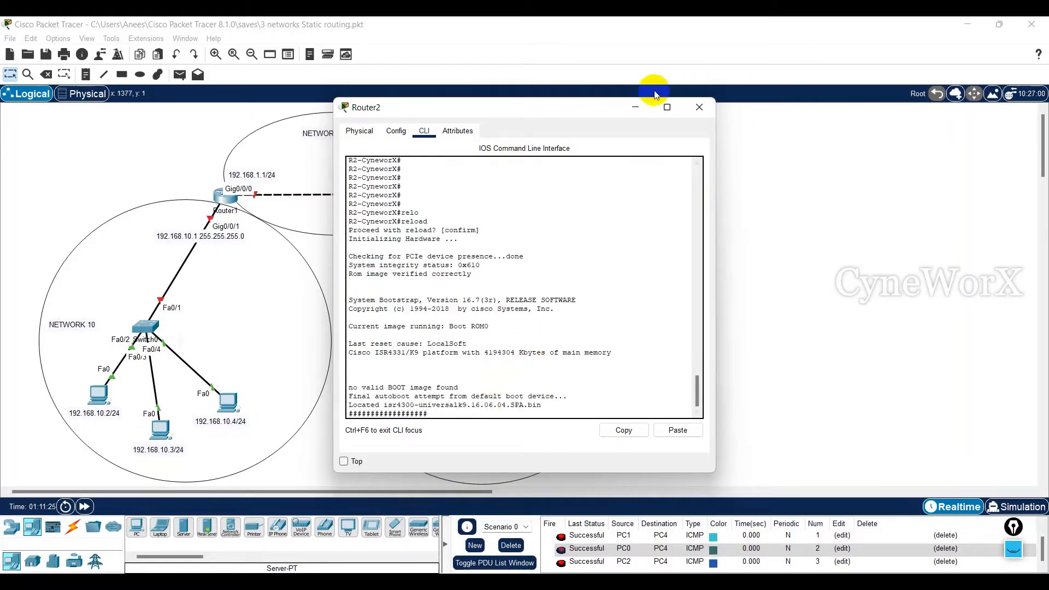
{"action": "left_click", "coordinate": [634, 108]}
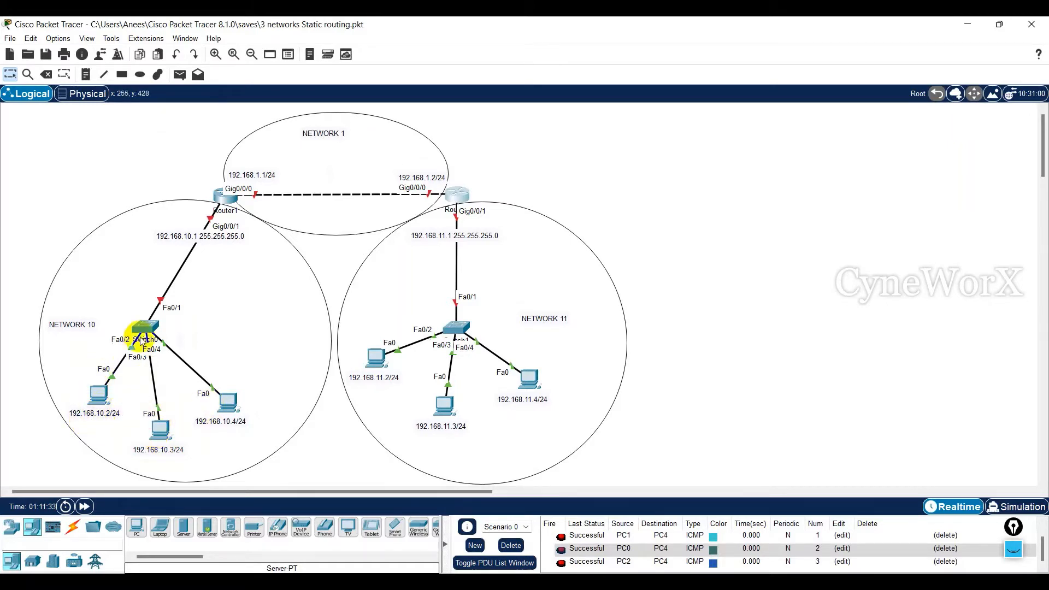
Step: Open PC0's IP Configuration in Network 10, check its IPv4 address and default gateway, and close the configuration
{"action": "left_click", "coordinate": [97, 401]}
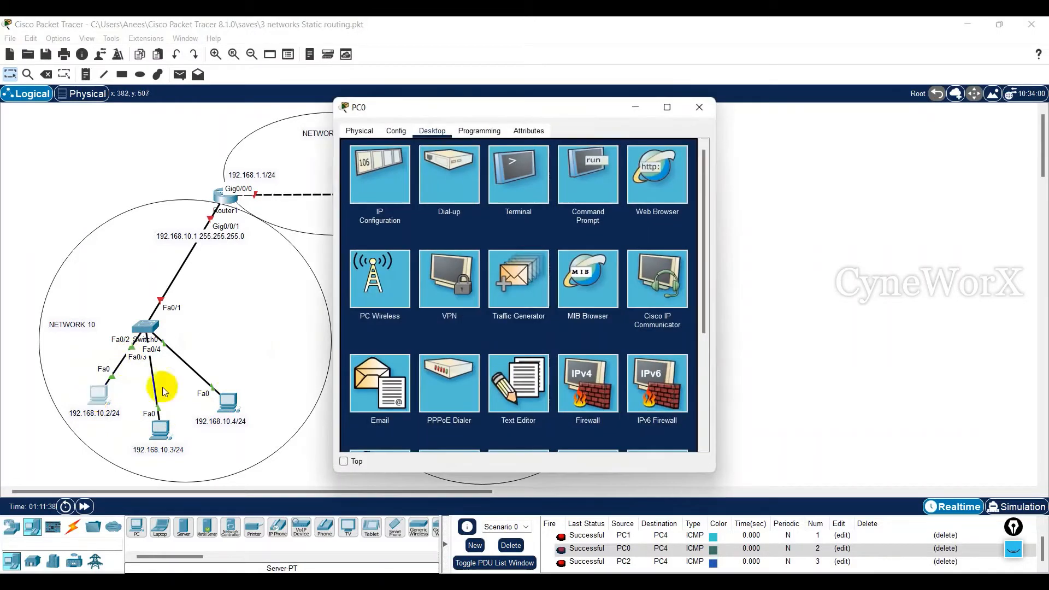
{"action": "left_click", "coordinate": [381, 189]}
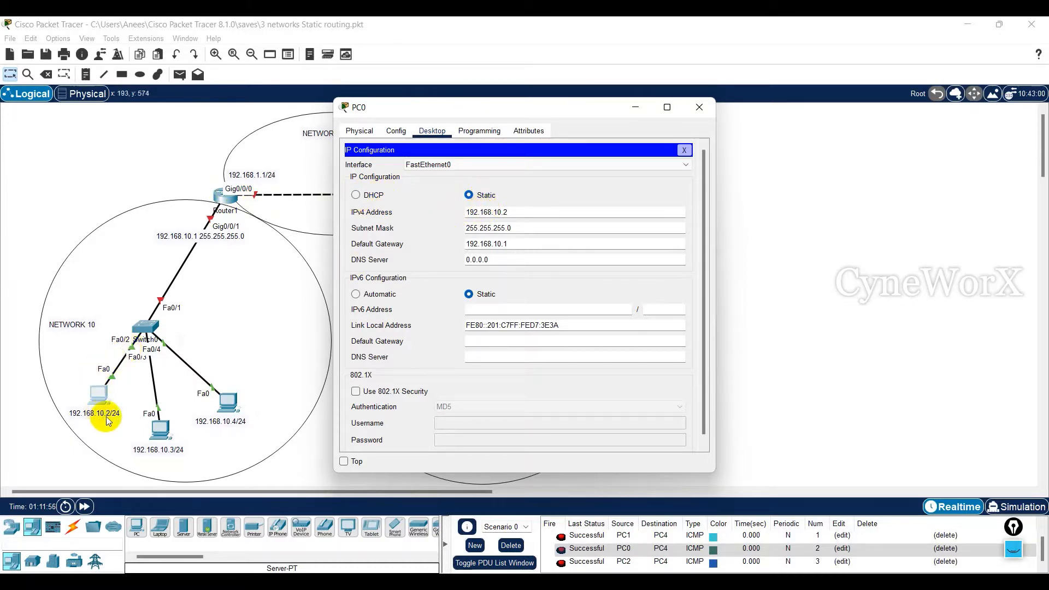
{"action": "double_click", "coordinate": [514, 208]}
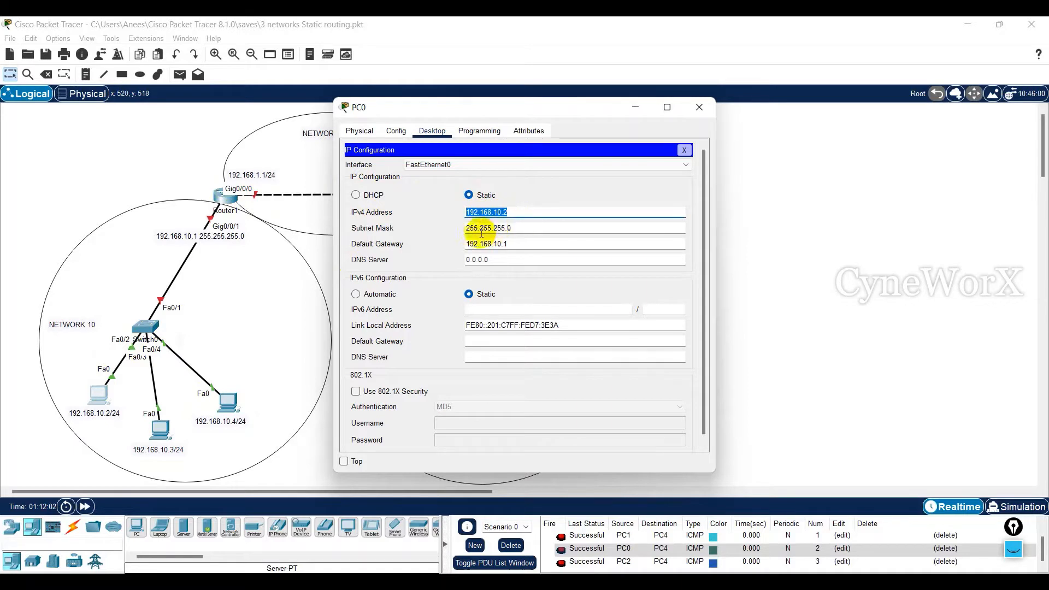
{"action": "left_click", "coordinate": [512, 243]}
{"action": "left_click_drag", "start_coordinate": [512, 243], "coordinate": [452, 244]}
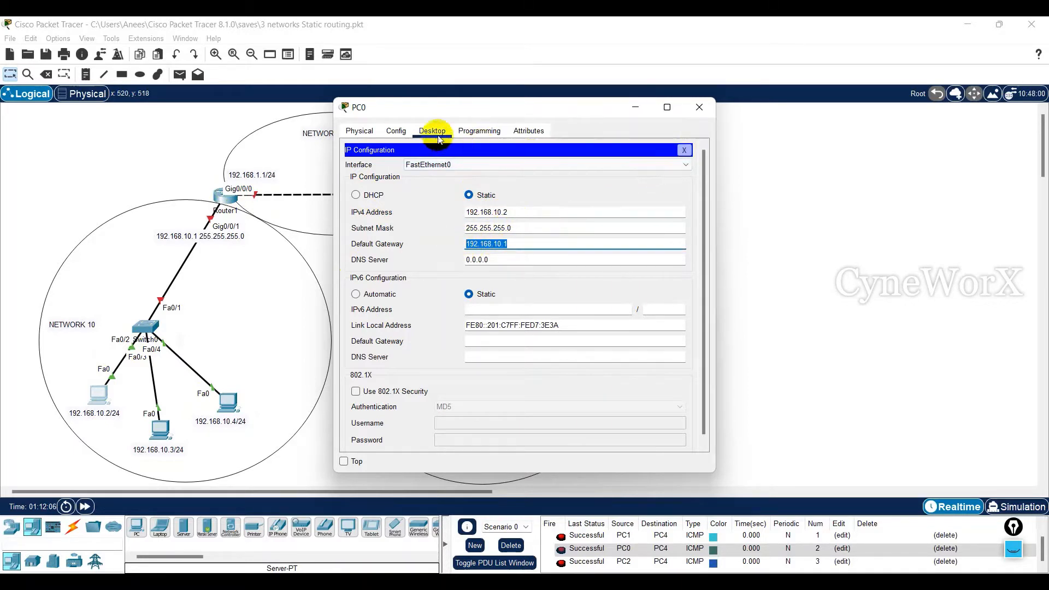
{"action": "left_click", "coordinate": [688, 152]}
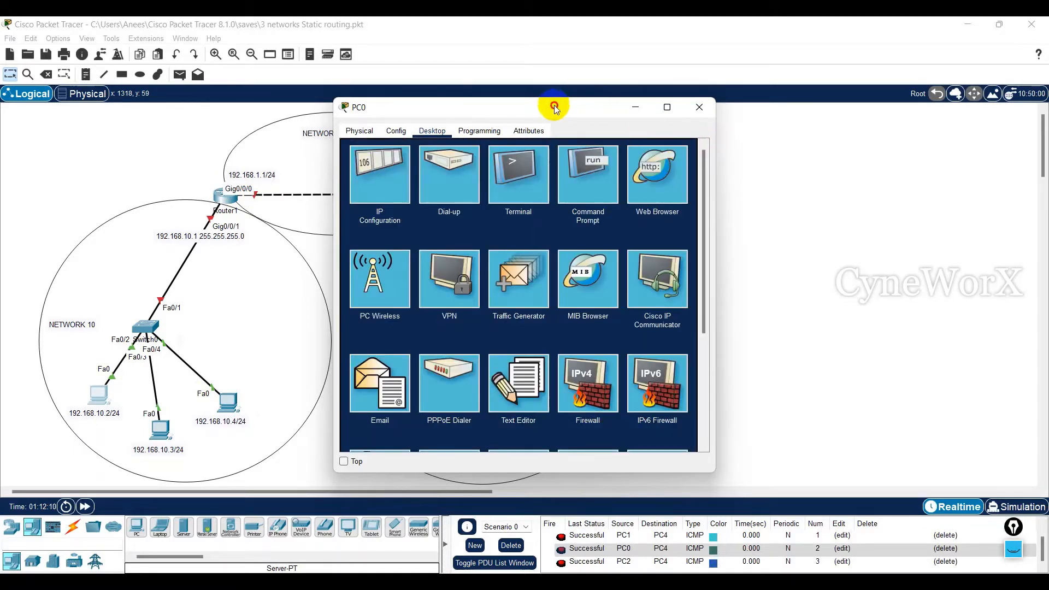
Step: Move PC0's window clear of the topology and ping 192.168.10.3 from its Command Prompt
{"action": "left_click_drag", "start_coordinate": [555, 107], "coordinate": [811, 100]}
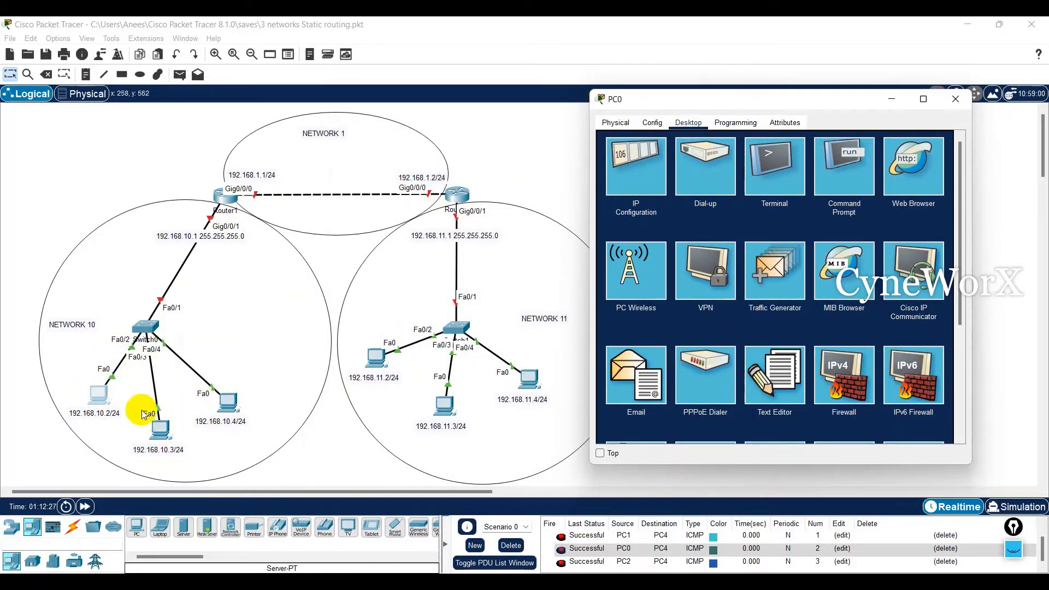
{"action": "left_click", "coordinate": [705, 191]}
{"action": "left_click", "coordinate": [849, 166]}
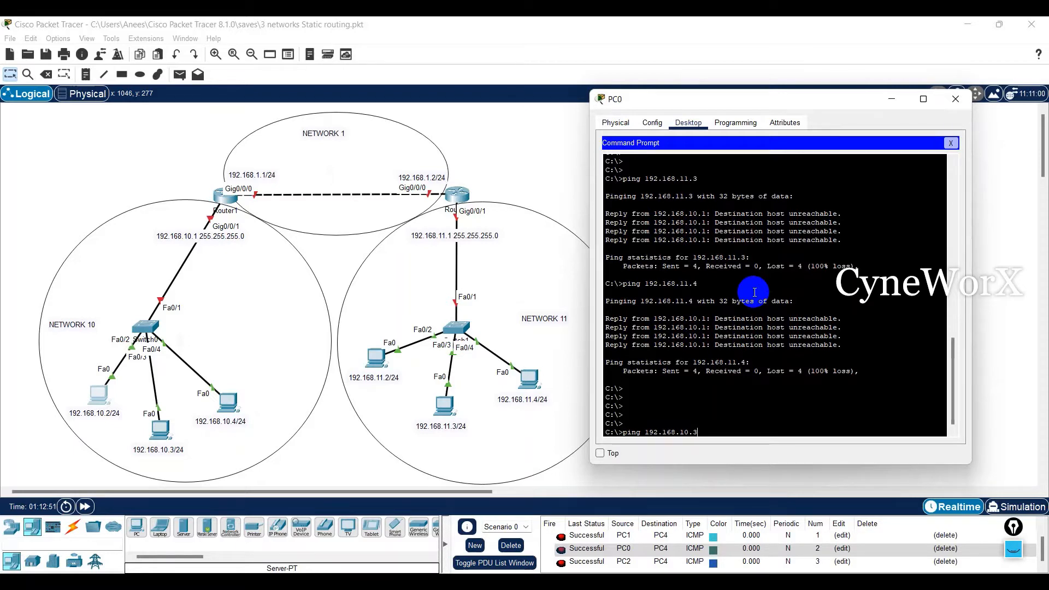
{"action": "key", "text": "Return"}
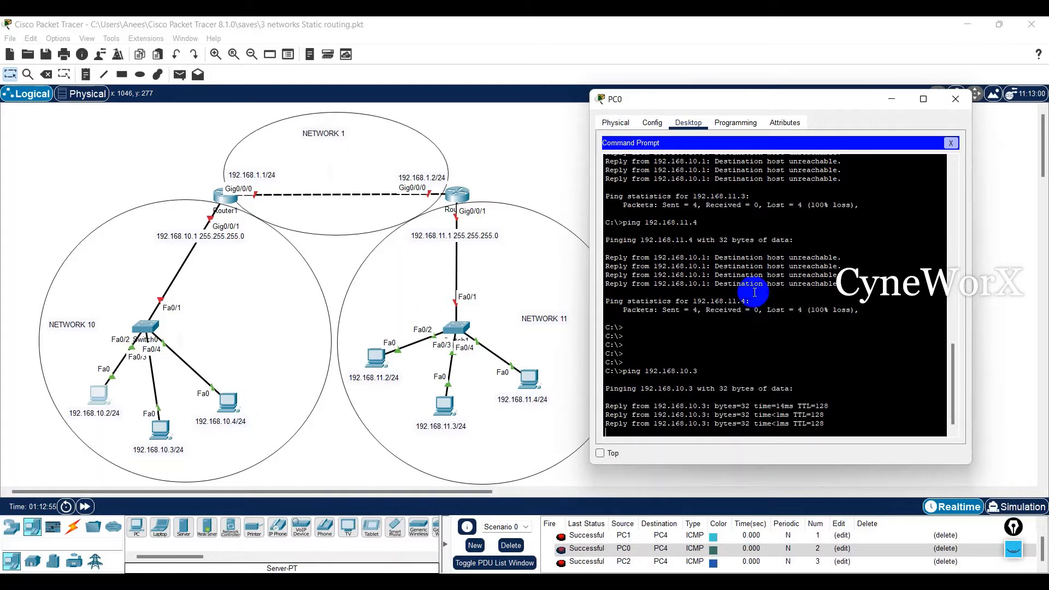
Step: Ping 192.168.10.4 from PC0's Command Prompt and return to a fresh prompt
{"action": "key", "text": "Up"}
{"action": "key", "text": "BackSpace"}
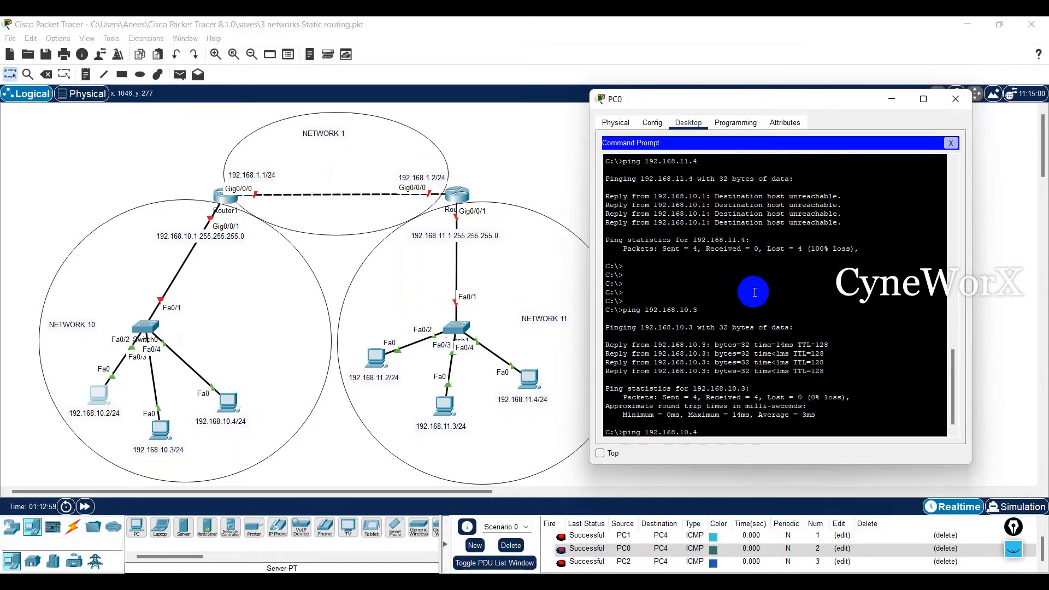
{"action": "type", "text": "4"}
{"action": "key", "text": "Return"}
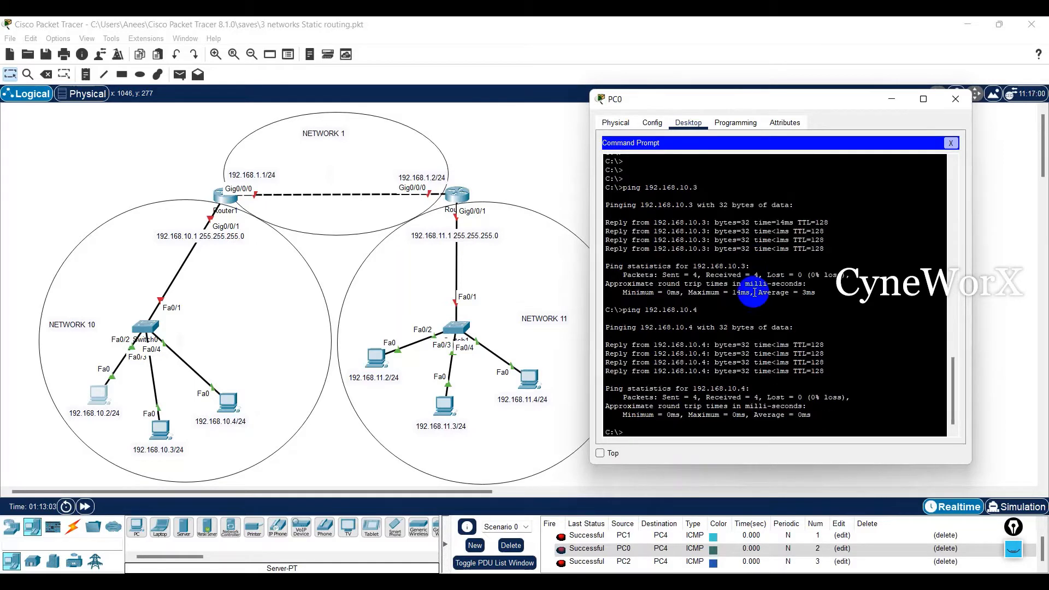
{"action": "key", "text": "Return"}
{"action": "key", "text": "Return"}
{"action": "key", "text": "Return"}
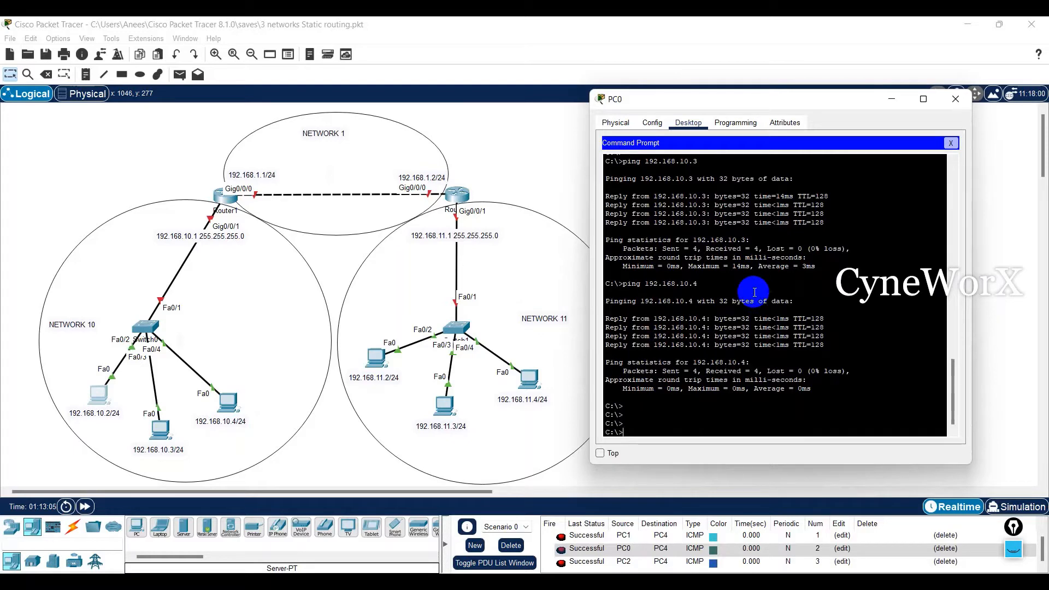
Step: Close PC0's Command Prompt and window, and check PC3's IP Configuration in Network 11
{"action": "left_click", "coordinate": [953, 144]}
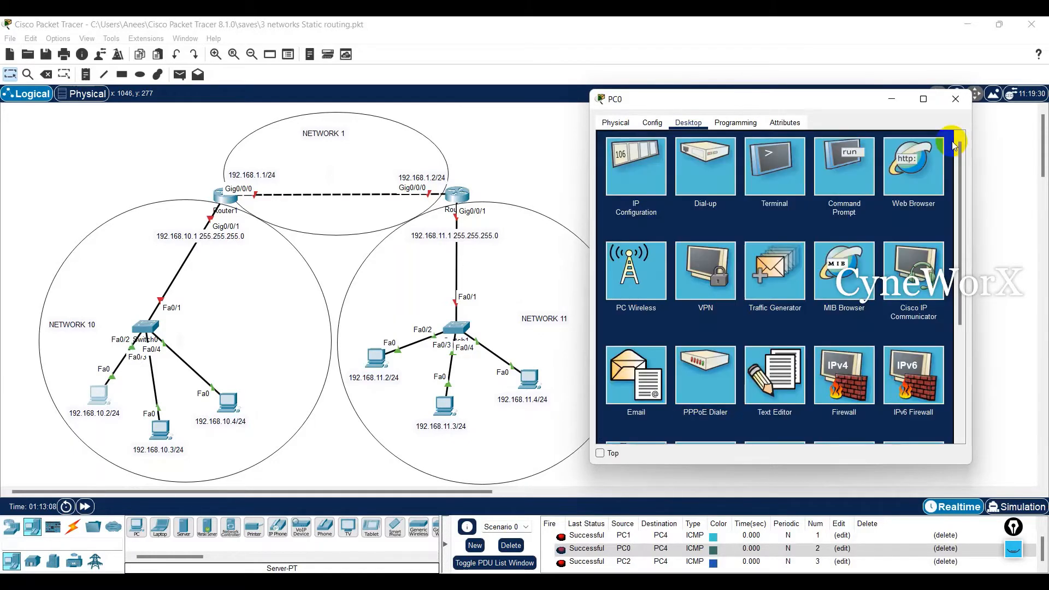
{"action": "left_click", "coordinate": [956, 99]}
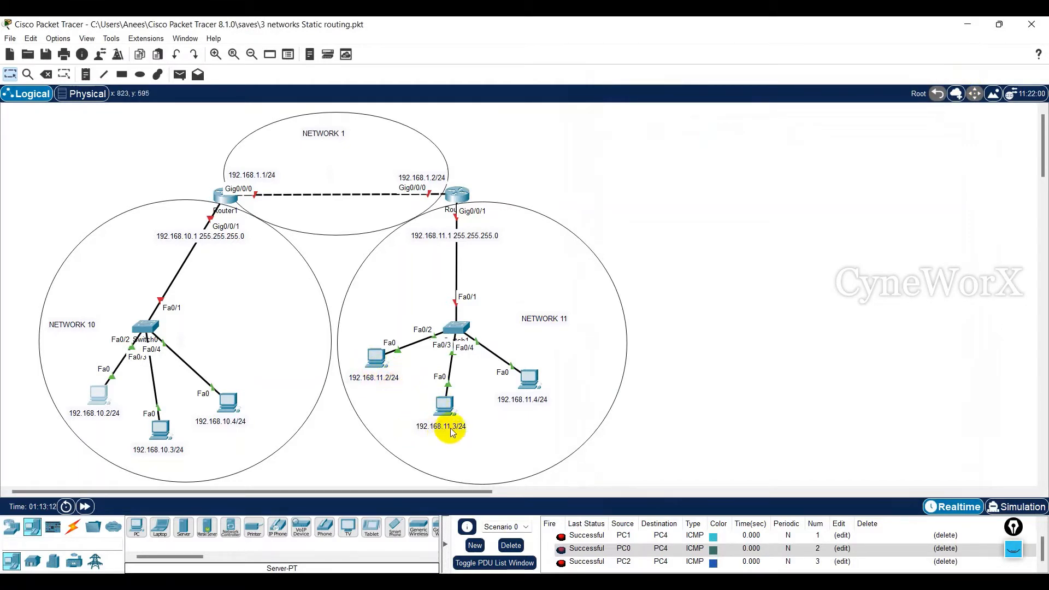
{"action": "left_click", "coordinate": [375, 362]}
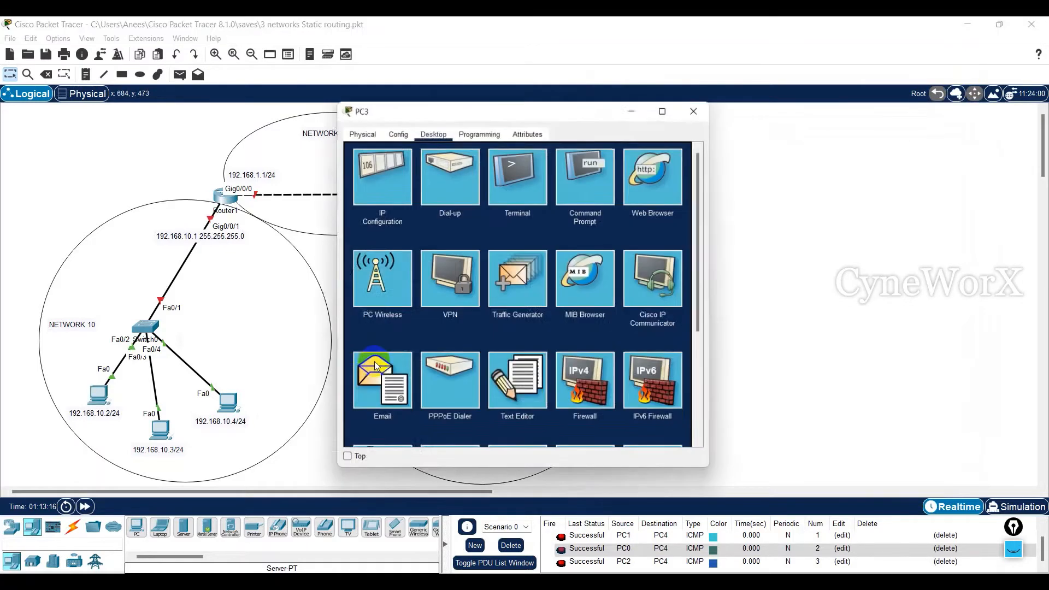
{"action": "left_click_drag", "start_coordinate": [394, 109], "coordinate": [504, 106]}
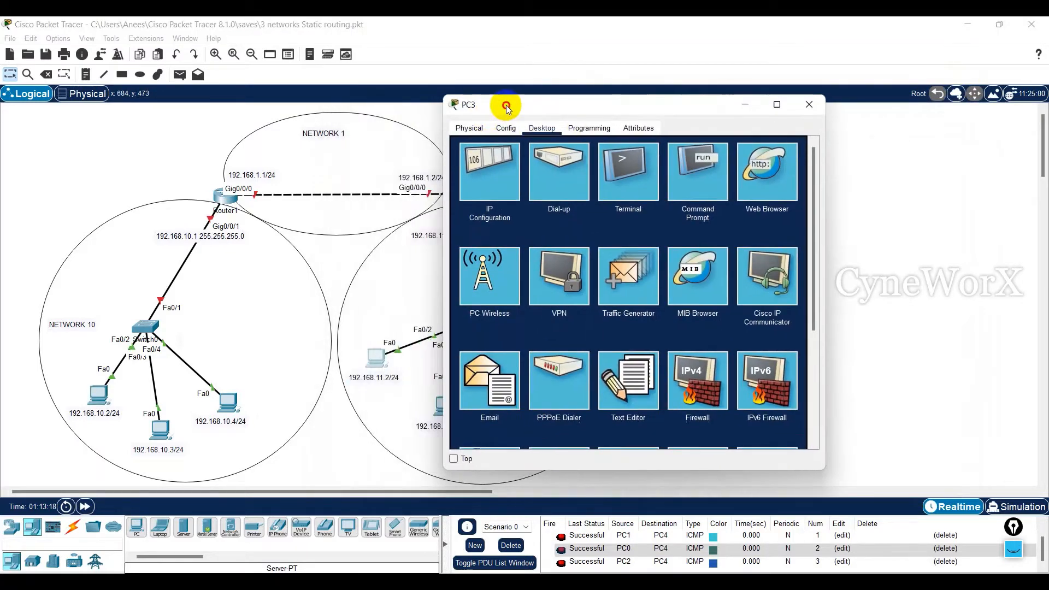
{"action": "left_click", "coordinate": [487, 166]}
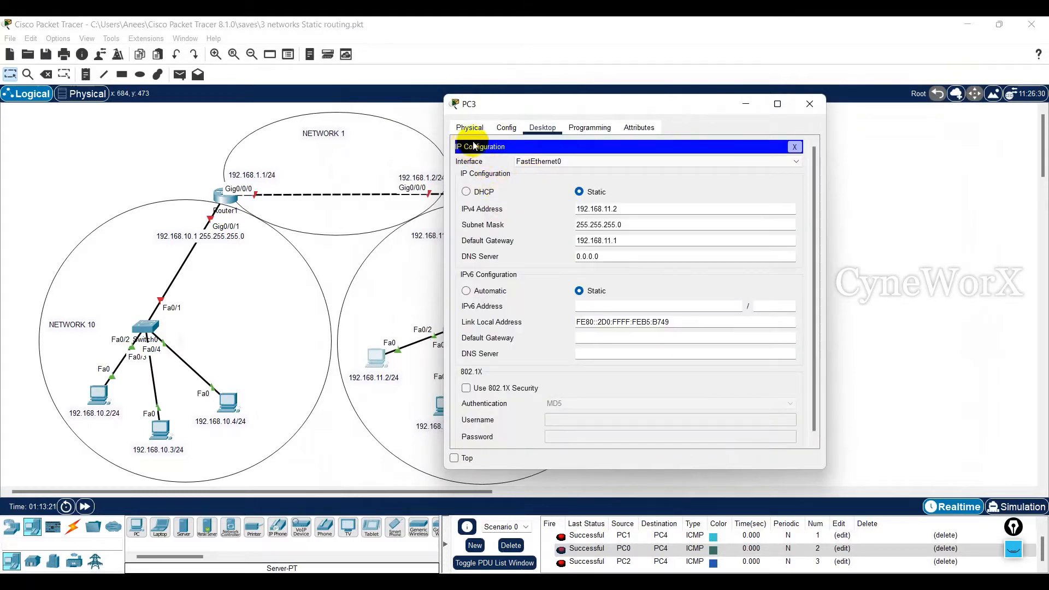
{"action": "left_click", "coordinate": [795, 146]}
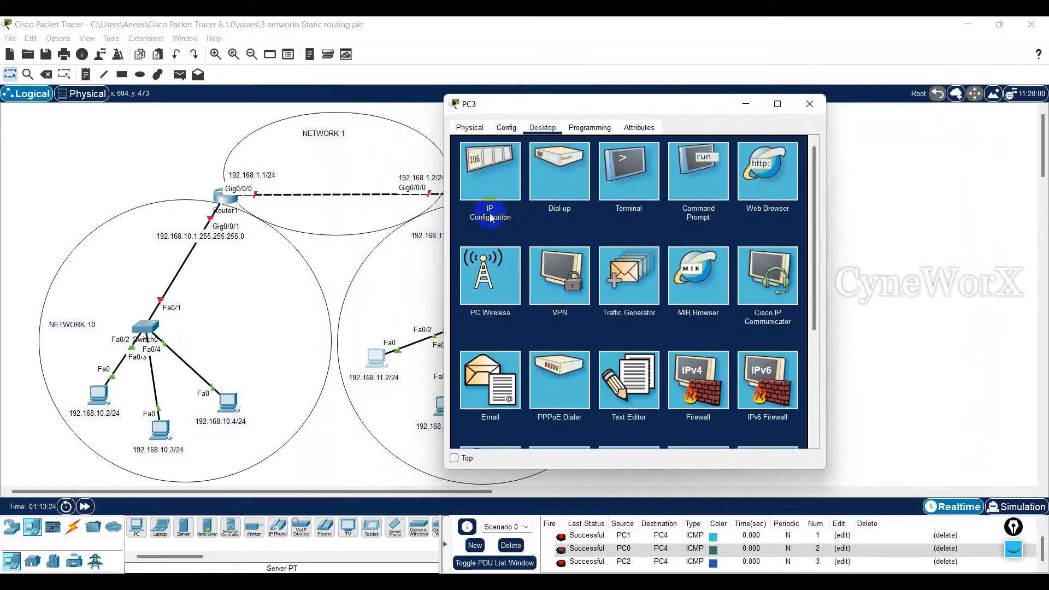
Step: Review PC3's global gateway settings and its FastEthernet0 interface configuration, and return to its desktop applications
{"action": "left_click", "coordinate": [473, 131]}
{"action": "left_click", "coordinate": [508, 130]}
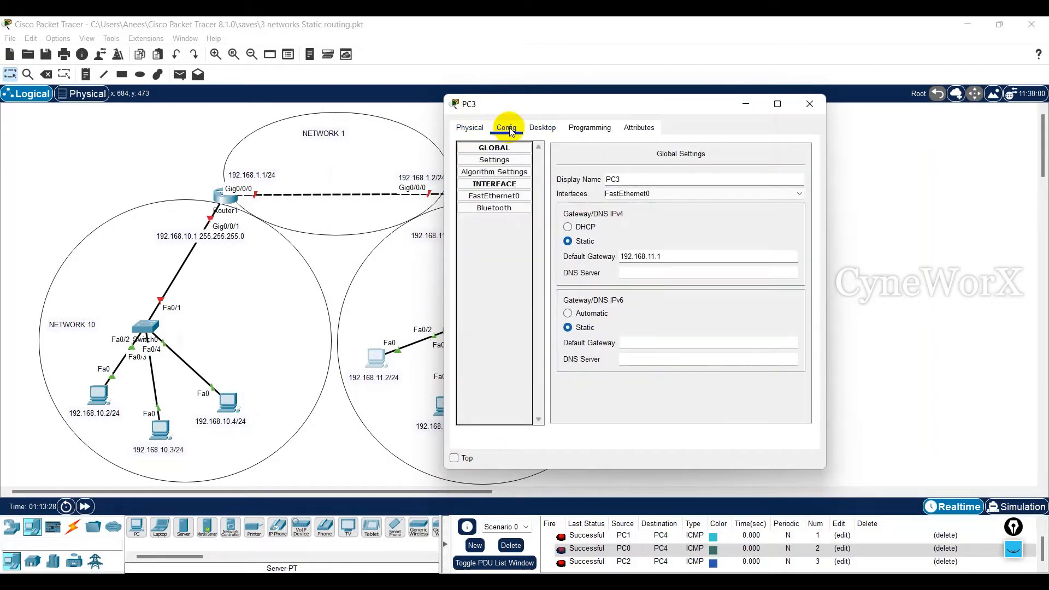
{"action": "left_click", "coordinate": [487, 198]}
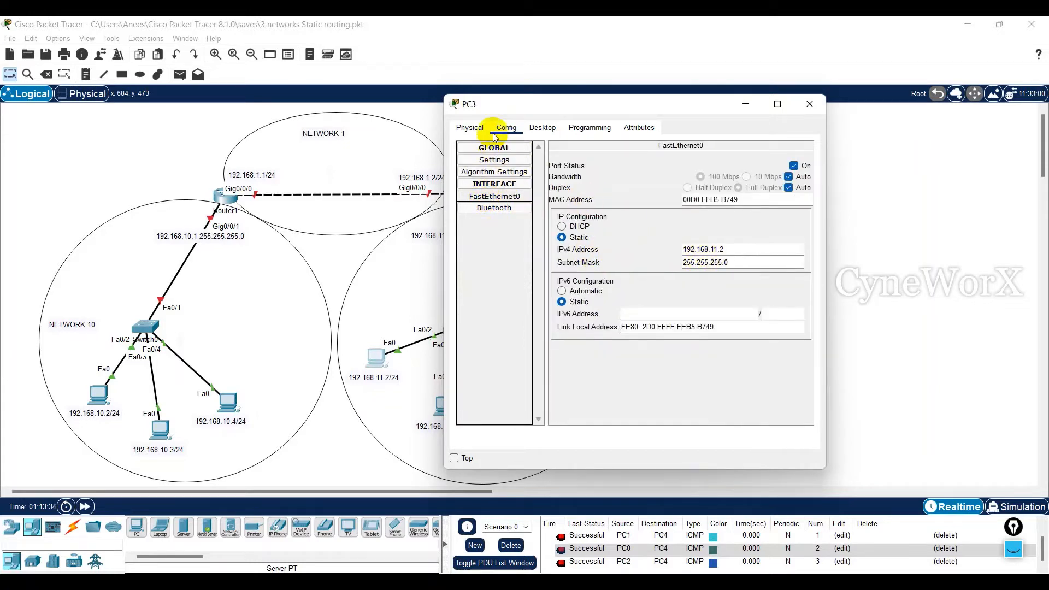
{"action": "left_click", "coordinate": [539, 133]}
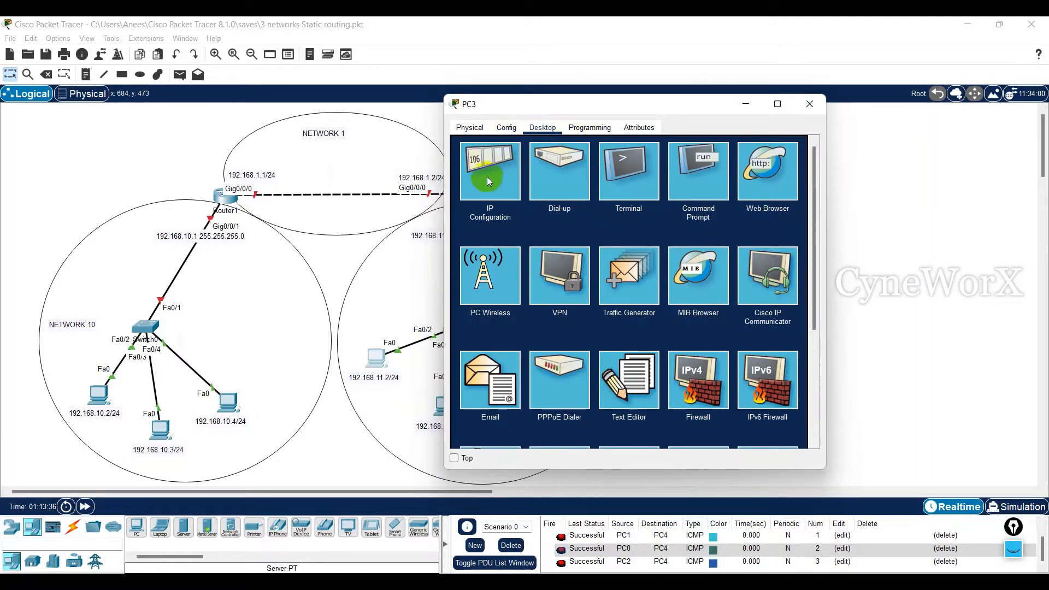
Step: Run "ipconfig" in PC3's Command Prompt and highlight the IPv4 address and default gateway of FastEthernet0
{"action": "left_click", "coordinate": [699, 169]}
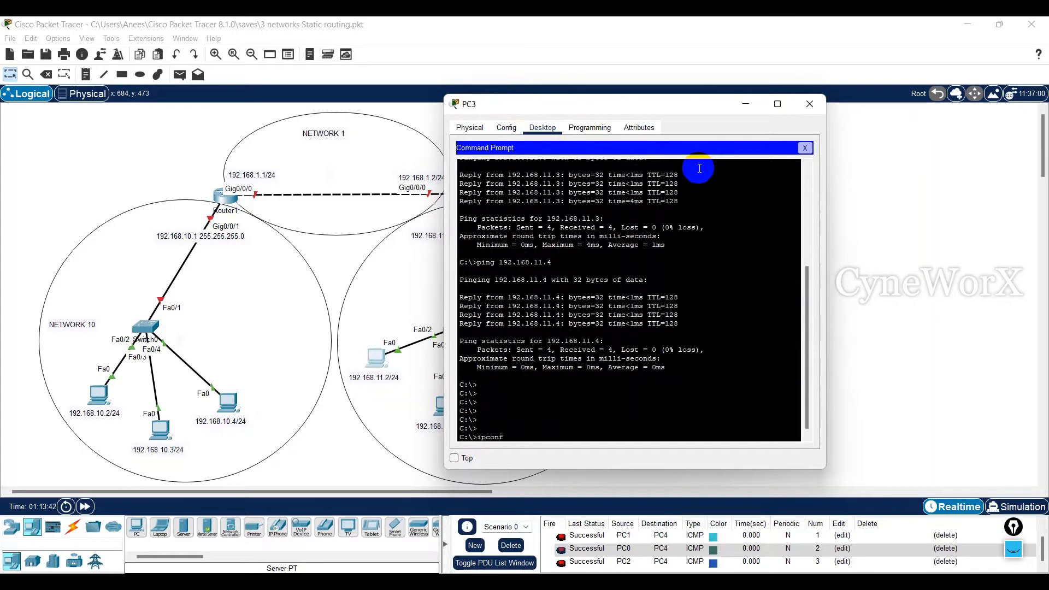
{"action": "key", "text": "Return"}
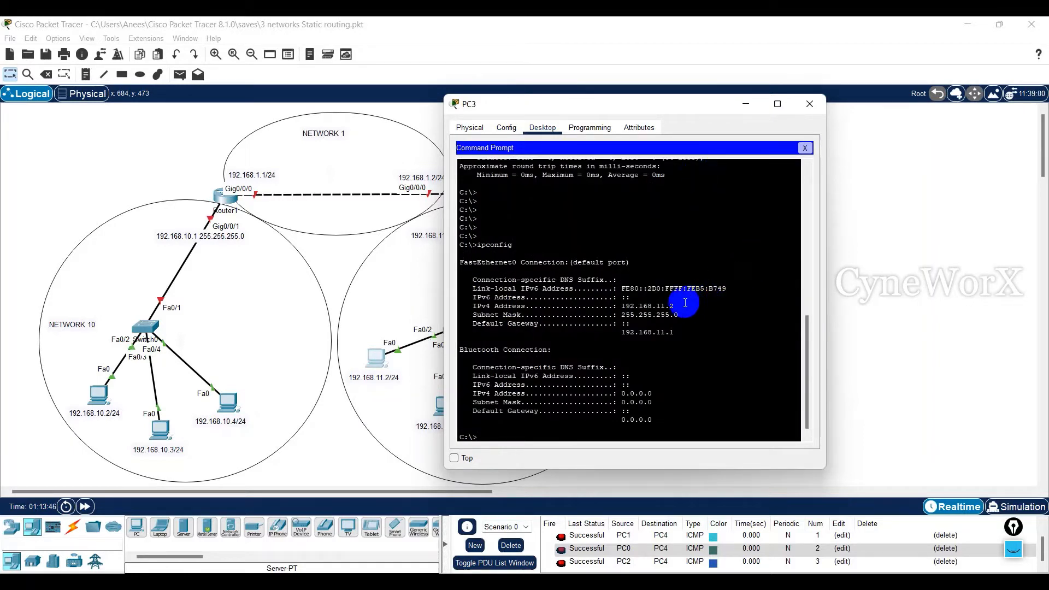
{"action": "left_click_drag", "start_coordinate": [663, 303], "coordinate": [625, 306]}
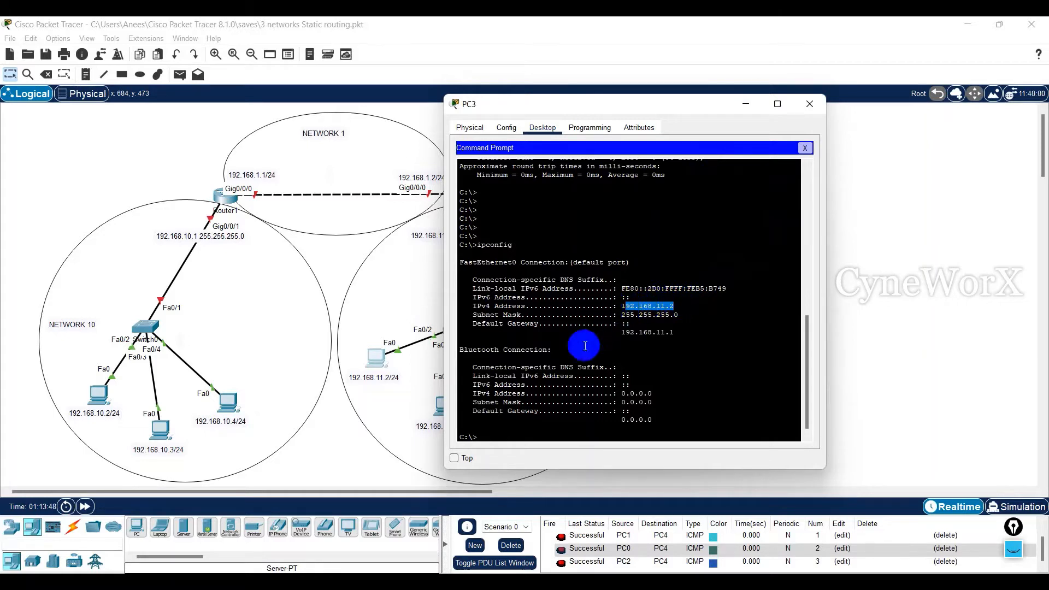
{"action": "left_click_drag", "start_coordinate": [687, 288], "coordinate": [622, 336]}
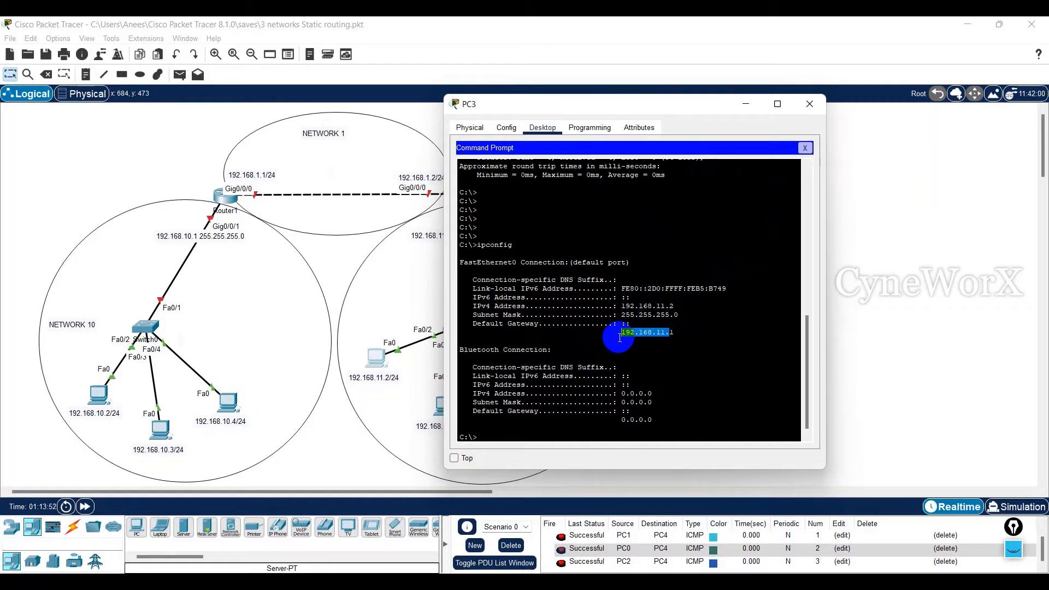
Step: Ping 192.168.11.3 from PC3's Command Prompt, with its window moved clear of the topology
{"action": "key", "text": "Return"}
{"action": "key", "text": "Return"}
{"action": "key", "text": "Return"}
{"action": "key", "text": "Return"}
{"action": "key", "text": "Return"}
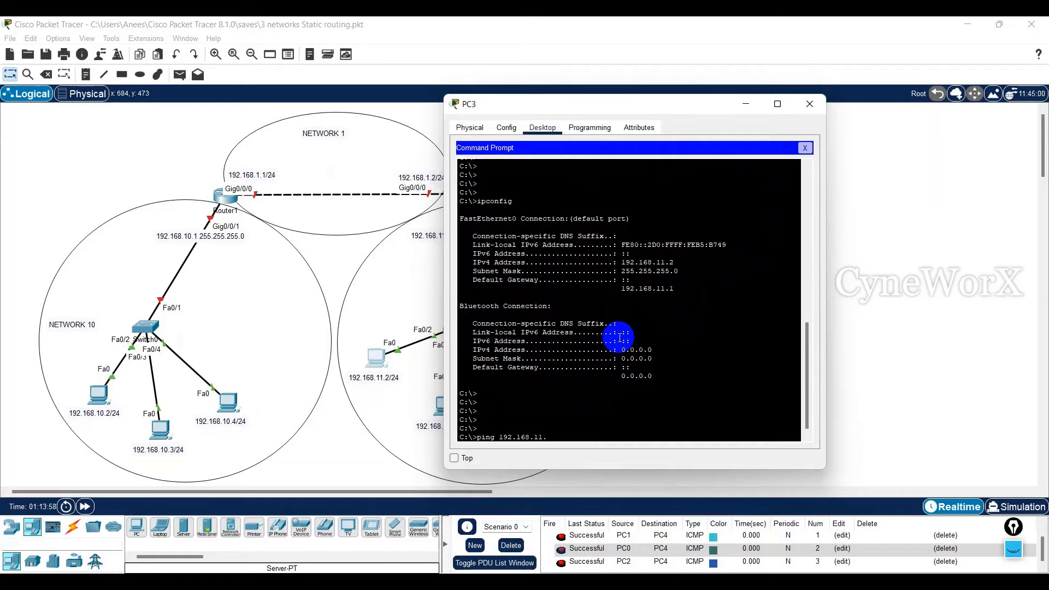
{"action": "left_click_drag", "start_coordinate": [586, 101], "coordinate": [726, 103]}
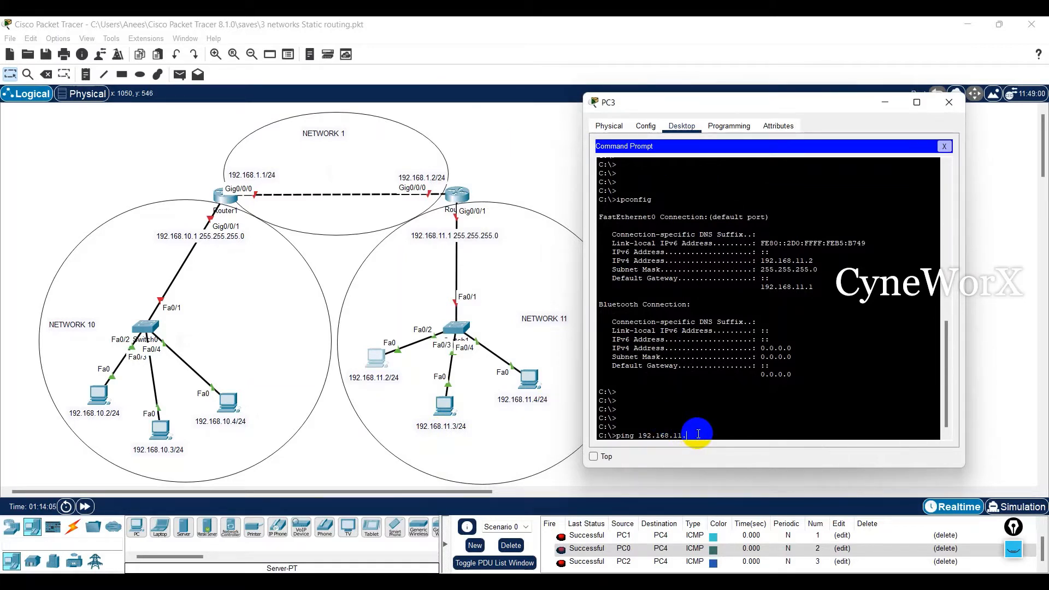
{"action": "key", "text": "Return"}
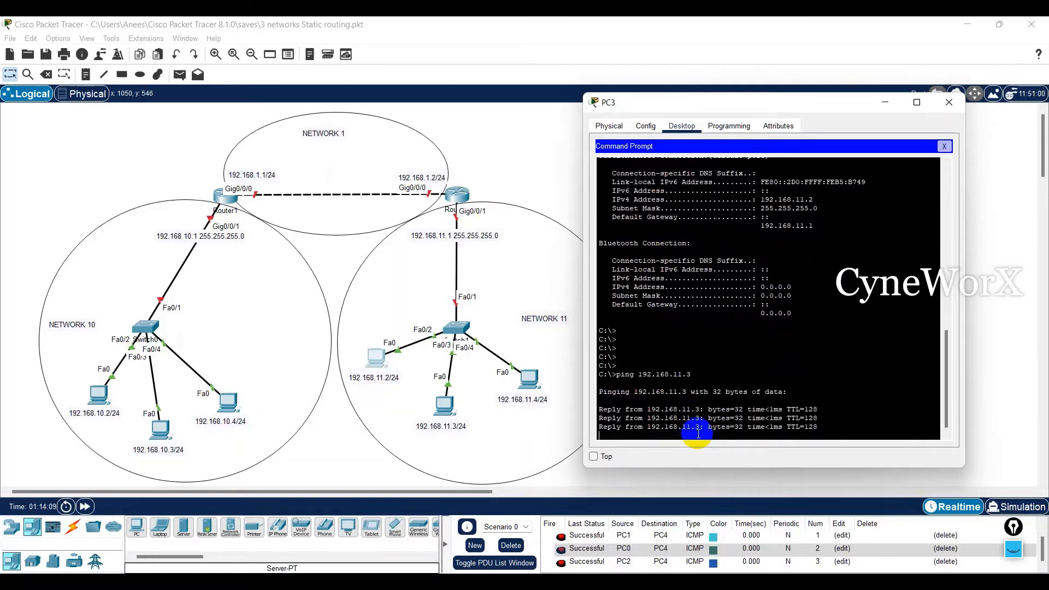
Step: Ping 192.168.11.4 from PC3's Command Prompt and close PC3's window
{"action": "key", "text": "Up"}
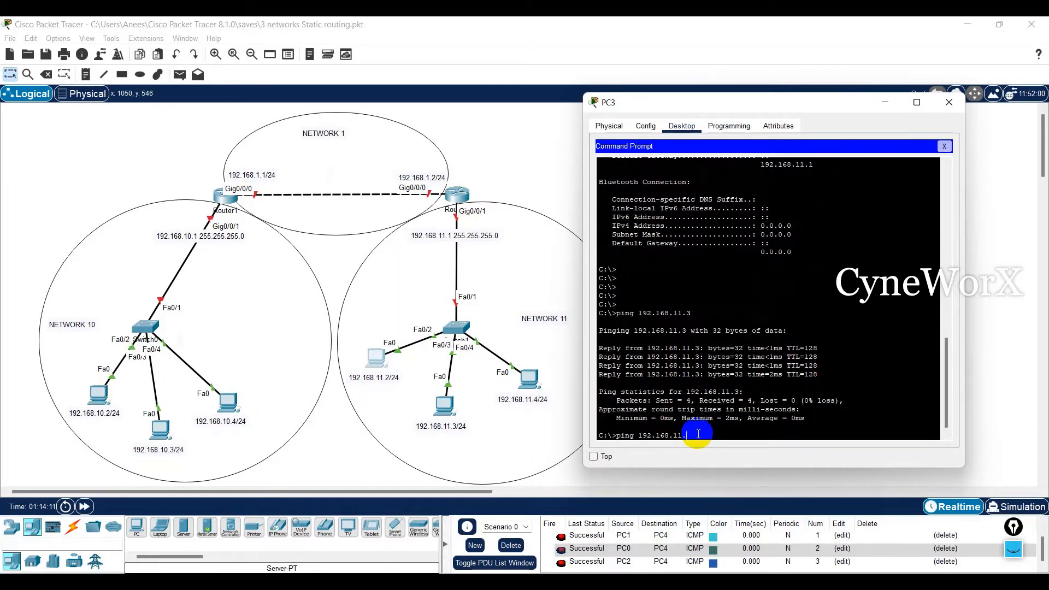
{"action": "type", "text": "4"}
{"action": "key", "text": "Return"}
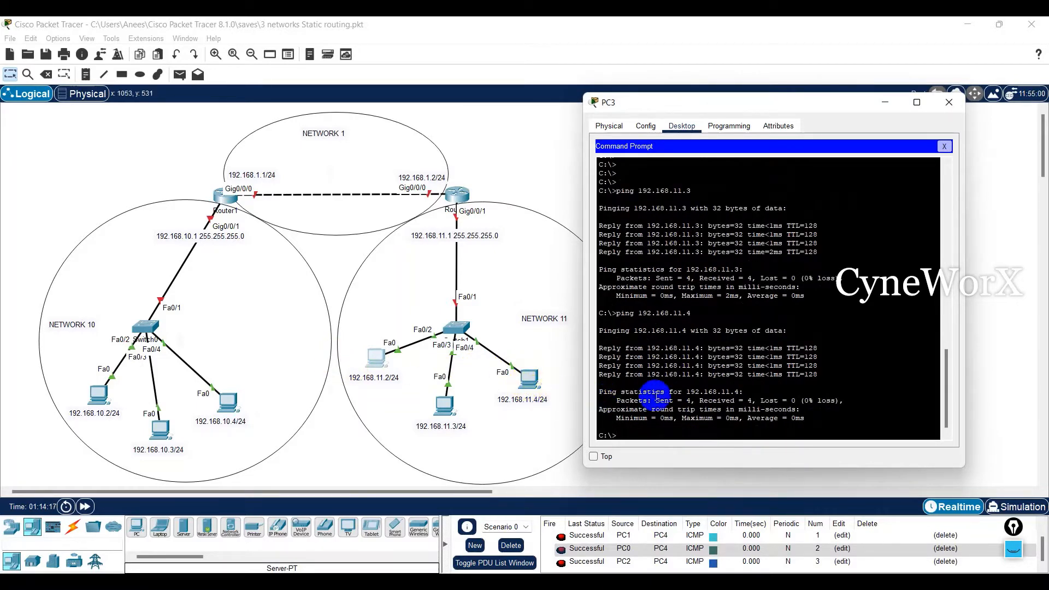
{"action": "left_click", "coordinate": [949, 105]}
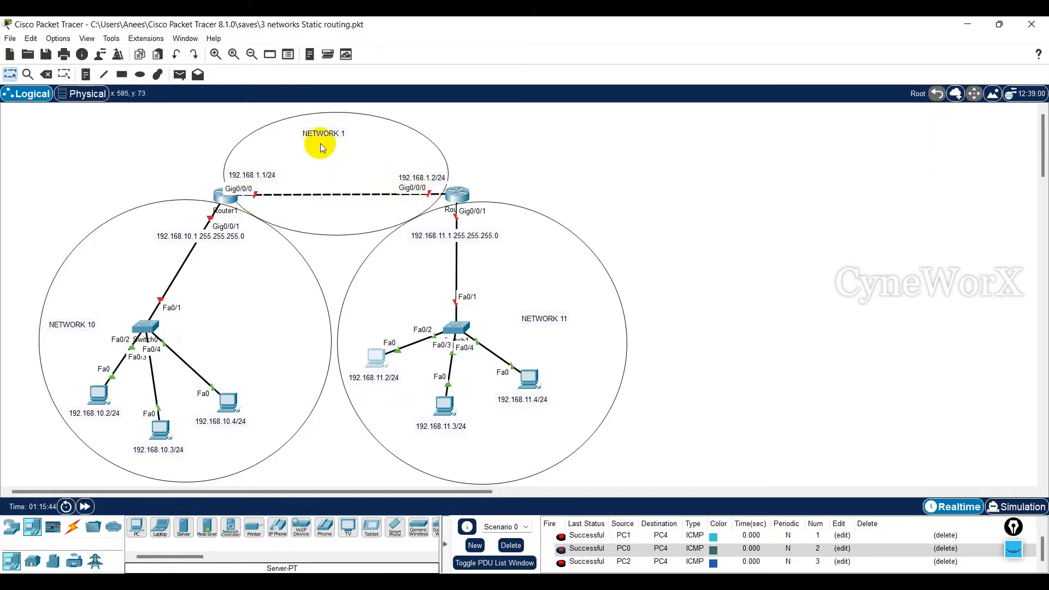
Step: Open Router1's command line, decline the initial configuration dialog with "n", and enter privileged mode with "en"
{"action": "left_click", "coordinate": [223, 197]}
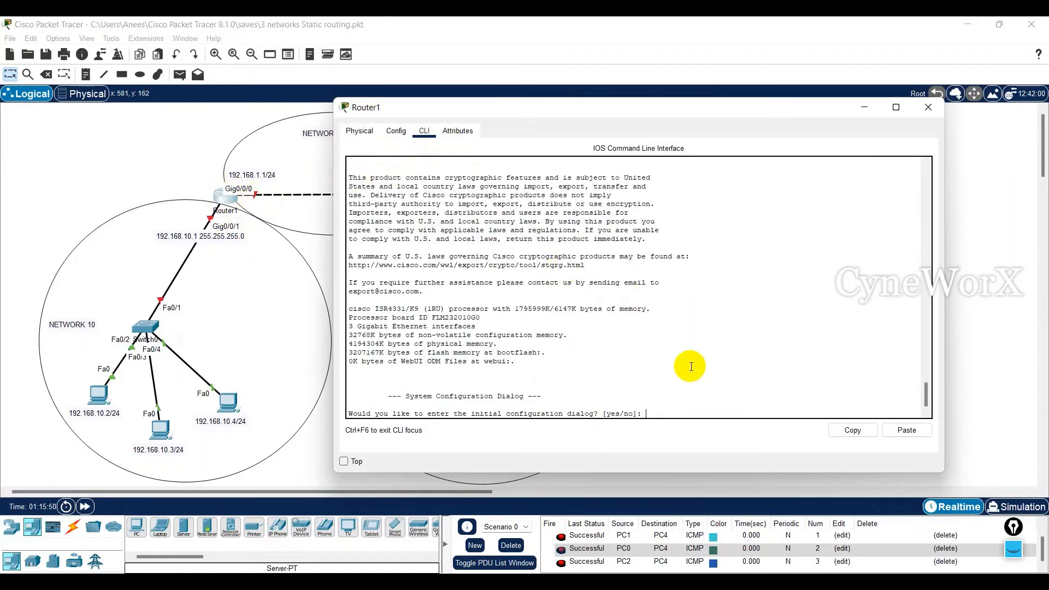
{"action": "type", "text": "n"}
{"action": "key", "text": "Return"}
{"action": "key", "text": "Return"}
{"action": "key", "text": "Return"}
{"action": "key", "text": "Return"}
{"action": "key", "text": "Return"}
{"action": "key", "text": "Return"}
{"action": "type", "text": "en"}
{"action": "key", "text": "Return"}
{"action": "key", "text": "Return"}
{"action": "key", "text": "Return"}
{"action": "key", "text": "Return"}
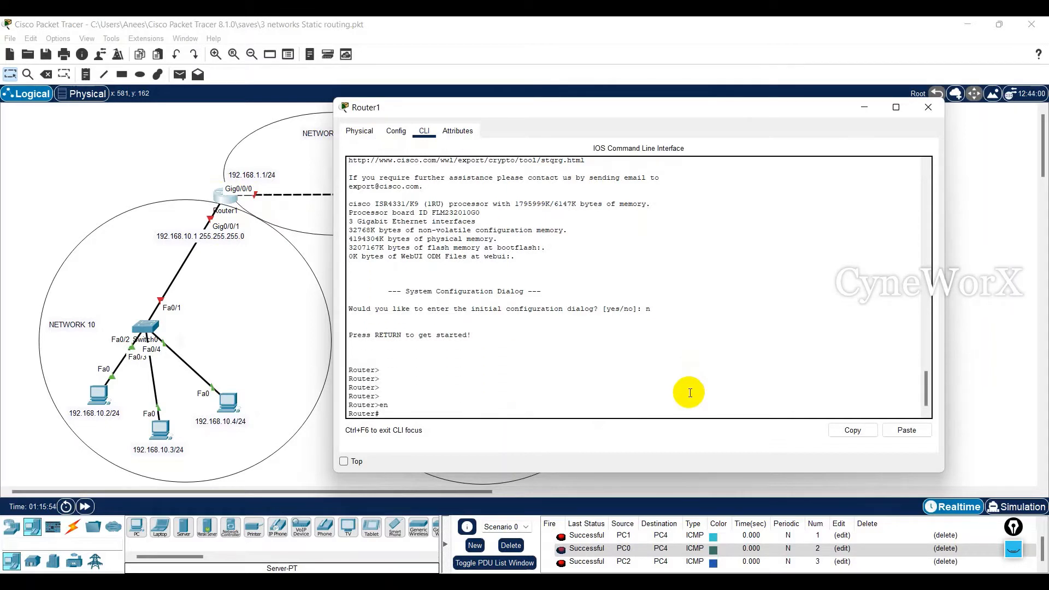
Step: Enter global configuration mode on Router1 with "conf t" and set its hostname to R1-CyneworX
{"action": "type", "text": "conf t"}
{"action": "key", "text": "Return"}
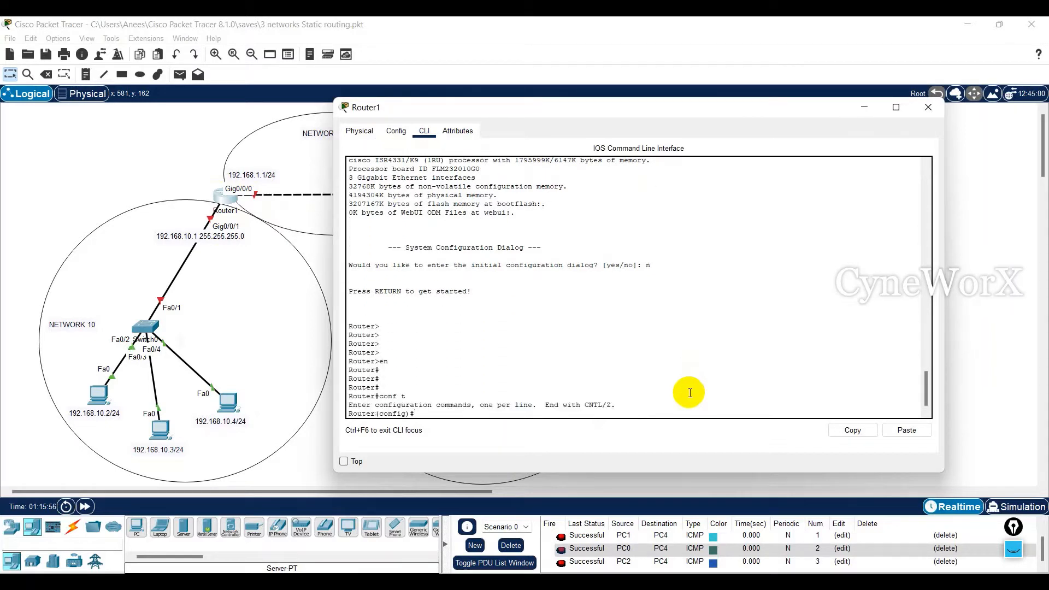
{"action": "type", "text": "host"}
{"action": "key", "text": "Tab"}
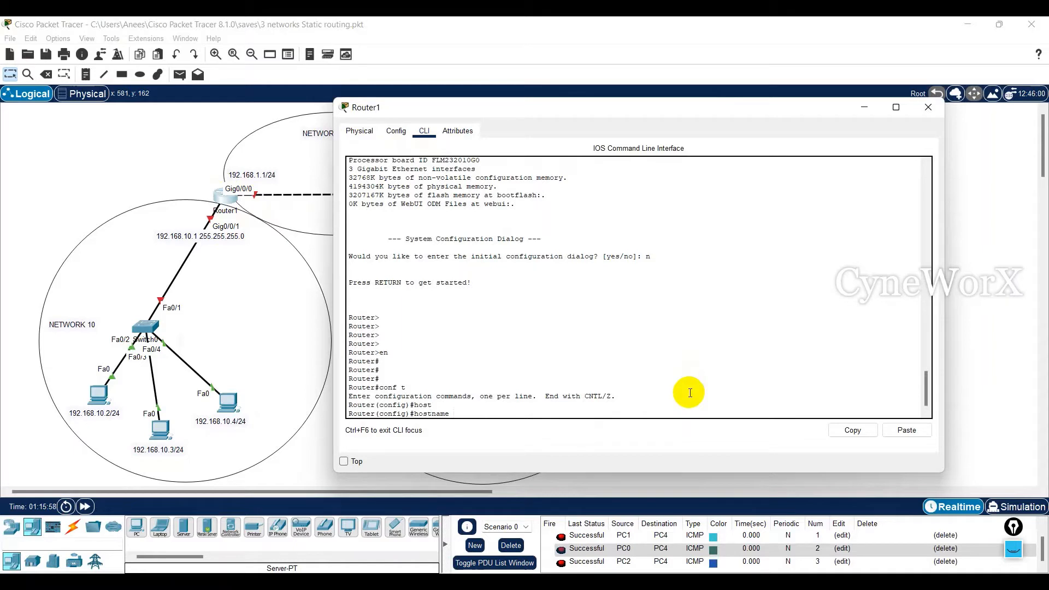
{"action": "type", "text": "R1-Cynewor"}
{"action": "key", "text": "Return"}
{"action": "key", "text": "Return"}
{"action": "key", "text": "Return"}
{"action": "key", "text": "Return"}
{"action": "key", "text": "Return"}
{"action": "key", "text": "Return"}
{"action": "key", "text": "Return"}
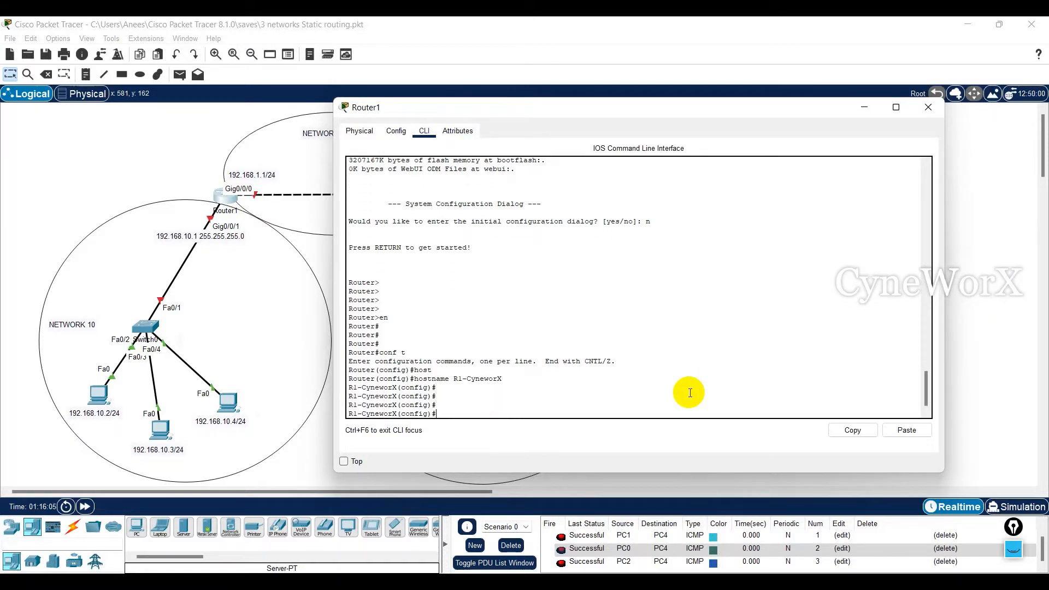
Step: Display Router1's routing table with "do sh ip route" and its interface summary with "do sh ip int br"
{"action": "type", "text": "do sh ip ro"}
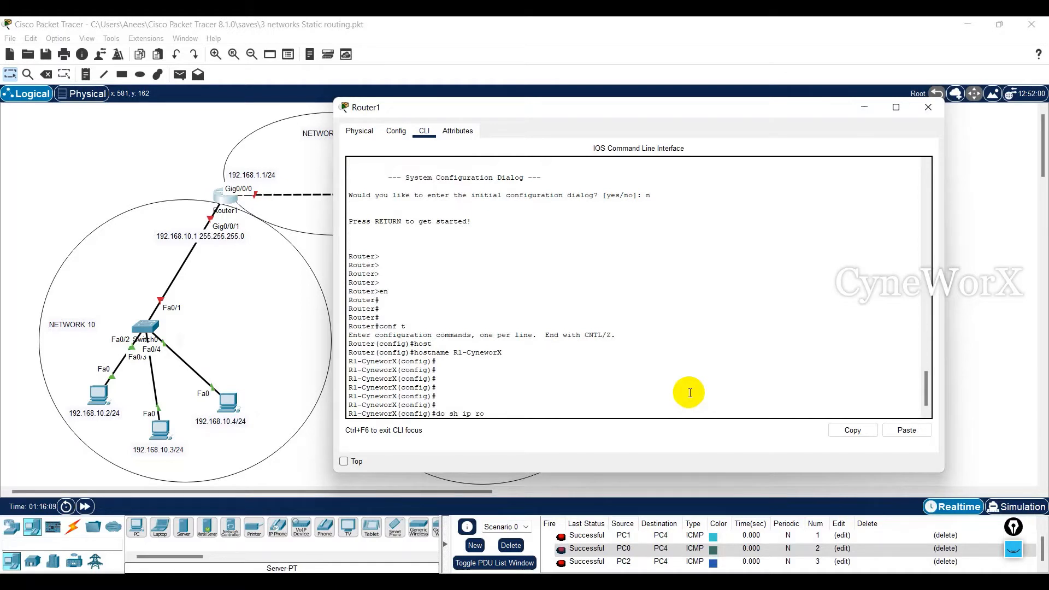
{"action": "type", "text": "ute"}
{"action": "key", "text": "Return"}
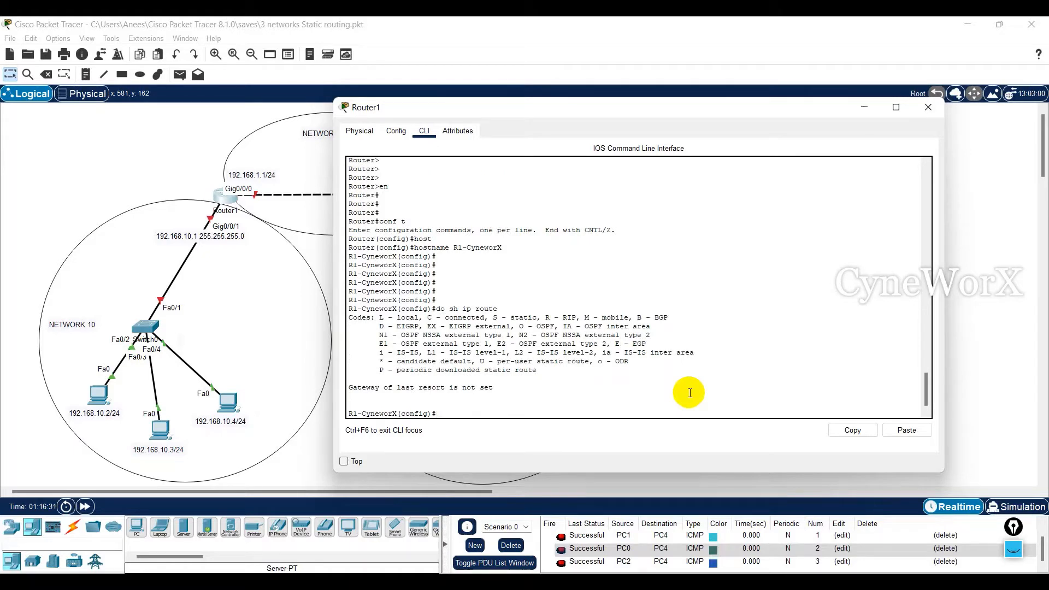
{"action": "type", "text": "do sh ip int br"}
{"action": "key", "text": "Return"}
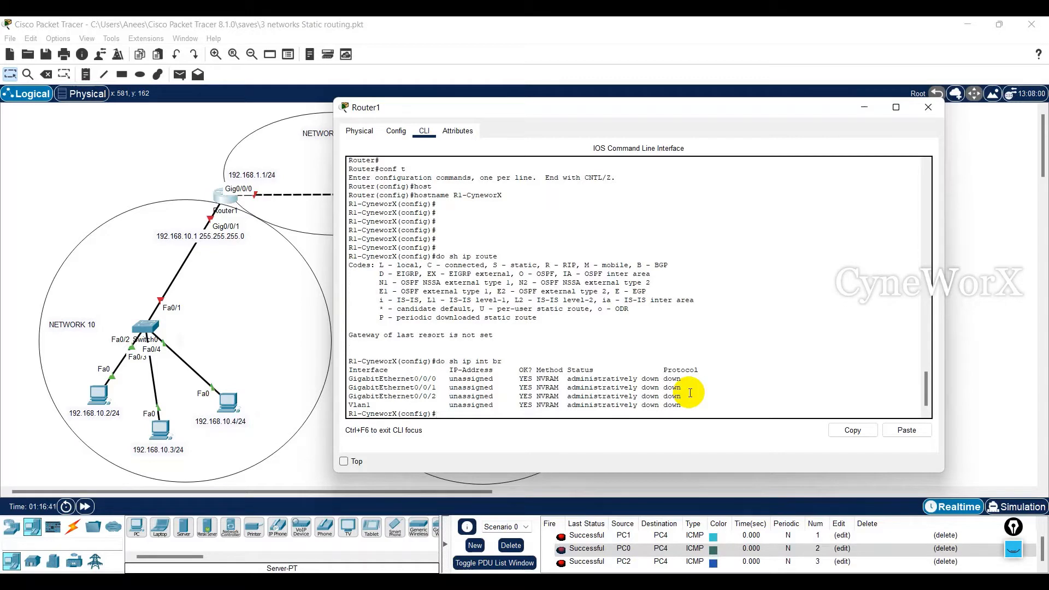
{"action": "key", "text": "Return"}
{"action": "key", "text": "Return"}
{"action": "key", "text": "Return"}
{"action": "key", "text": "Return"}
{"action": "key", "text": "Return"}
Step: Assign IP address 192.168.10.1 with mask 255.255.255.0 to Router1's interface gi0/0/1
{"action": "type", "text": "i"}
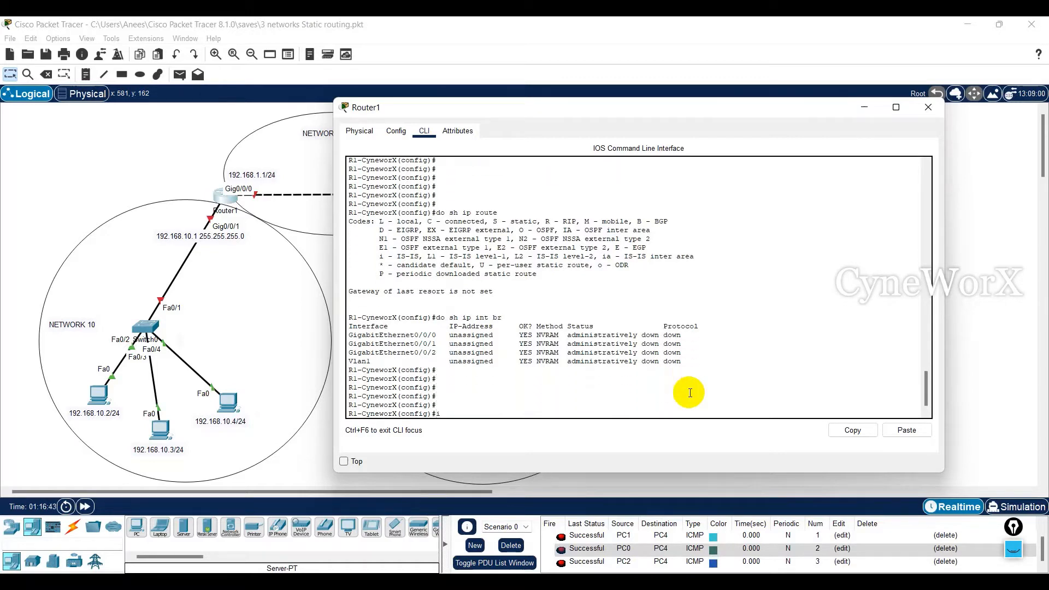
{"action": "type", "text": "nt gi0/0/"}
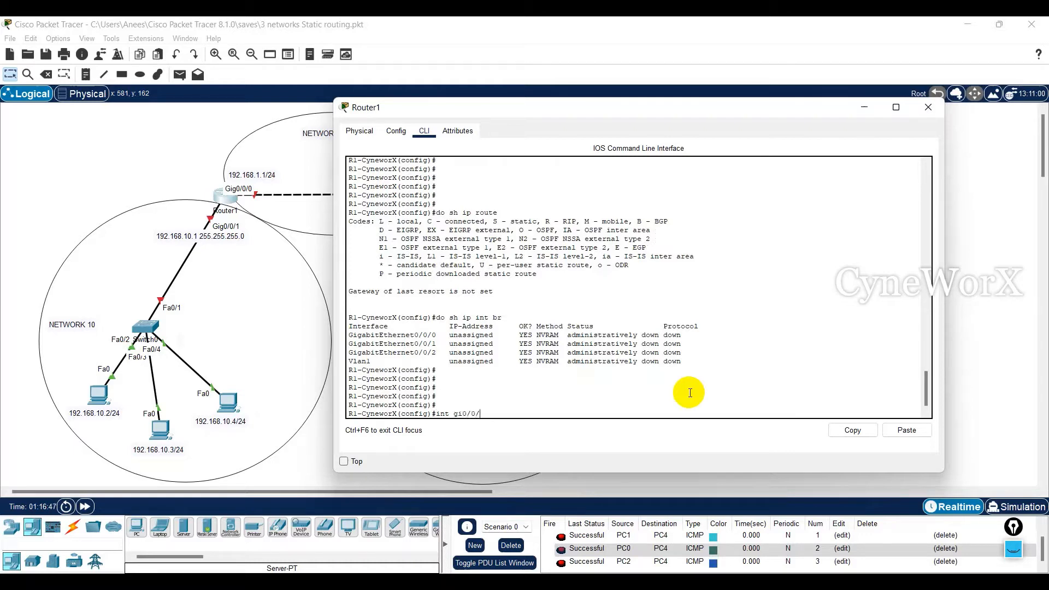
{"action": "type", "text": "0"}
{"action": "key", "text": "BackSpace"}
{"action": "type", "text": "1"}
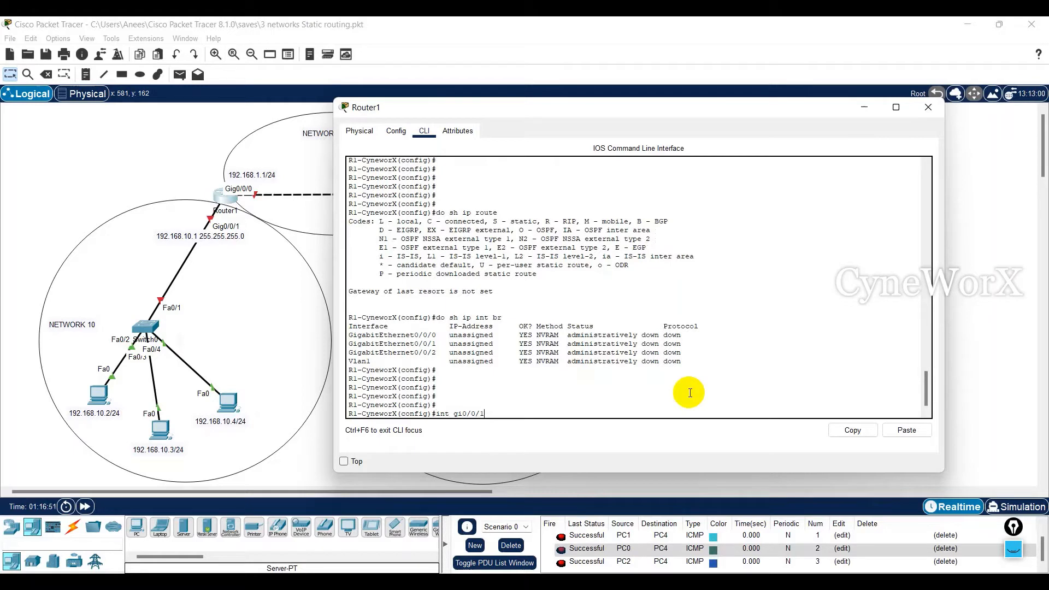
{"action": "key", "text": "Return"}
{"action": "type", "text": "ip add"}
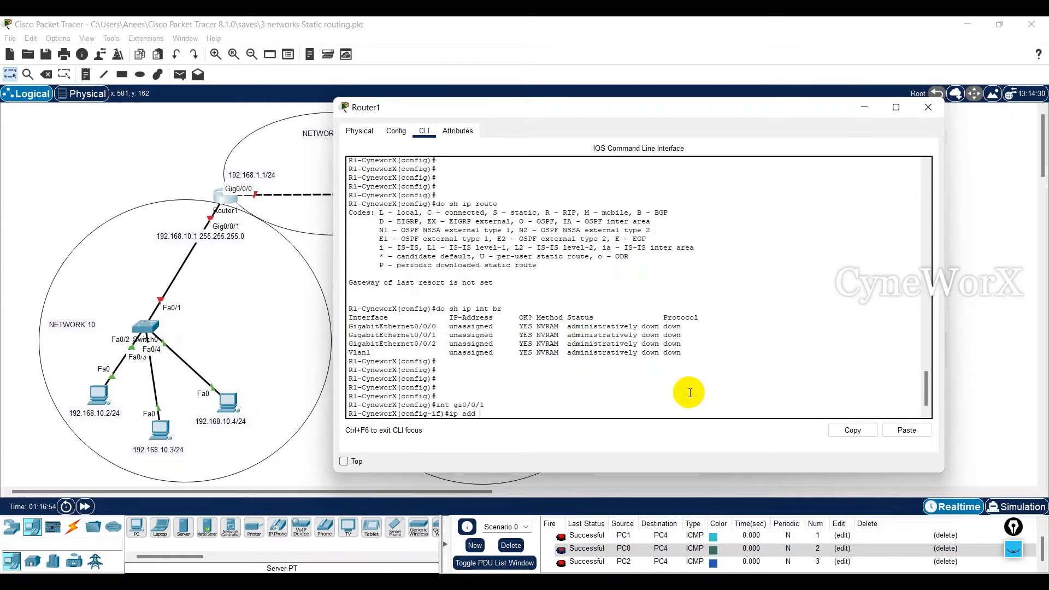
{"action": "key", "text": "Tab"}
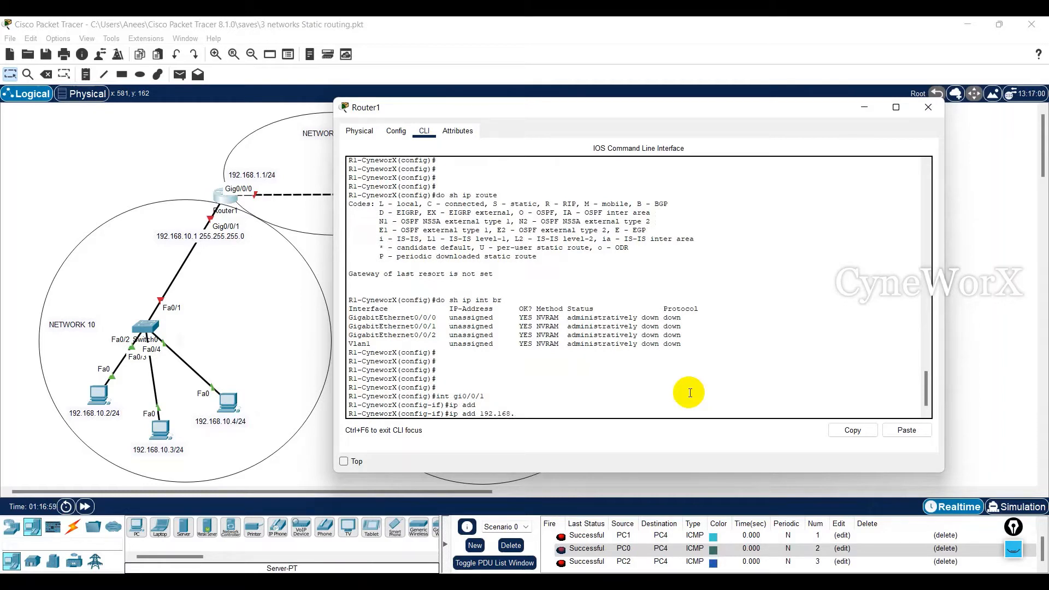
{"action": "type", "text": "192.168.10.1 255.255.255.0"}
{"action": "key", "text": "Return"}
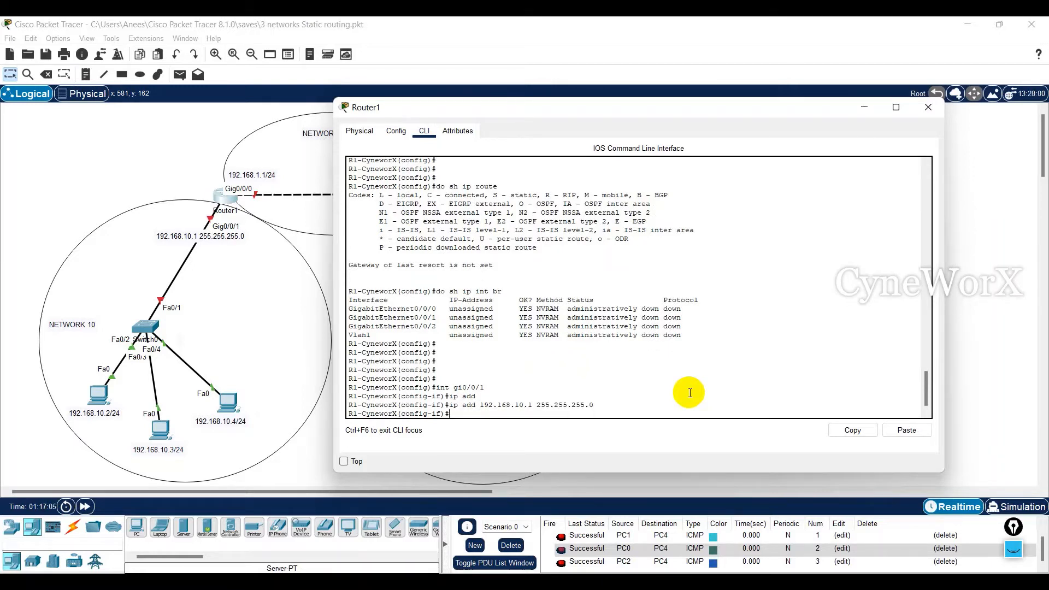
Step: Enable Router1's interface gi0/0/1 with "no shut" and check its link and line protocol messages
{"action": "type", "text": "no shut"}
{"action": "left_click_drag", "start_coordinate": [661, 309], "coordinate": [567, 310]}
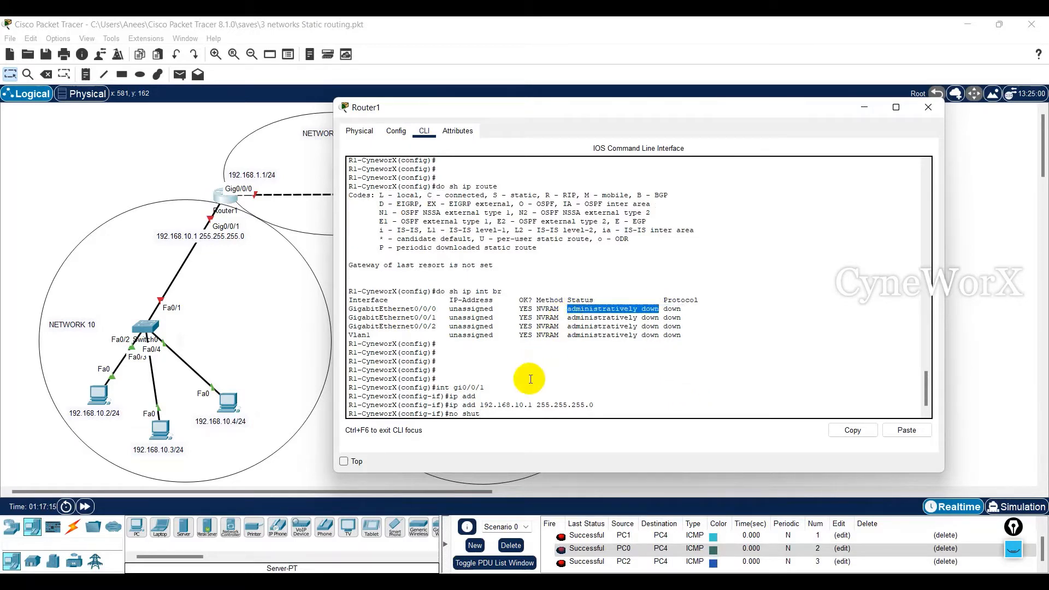
{"action": "left_click", "coordinate": [484, 413]}
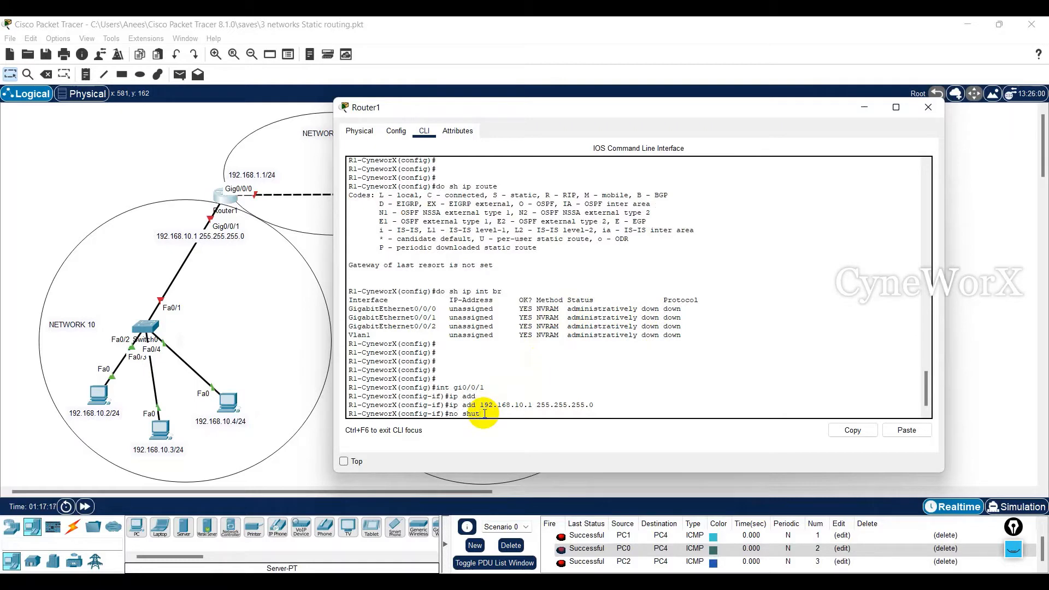
{"action": "key", "text": "Return"}
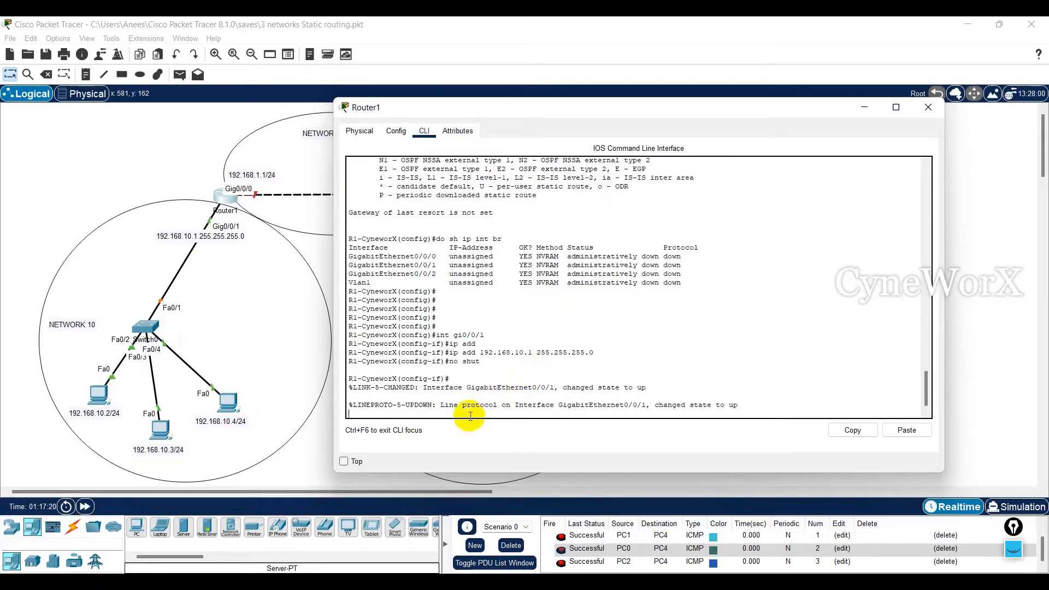
{"action": "left_click_drag", "start_coordinate": [723, 407], "coordinate": [459, 398]}
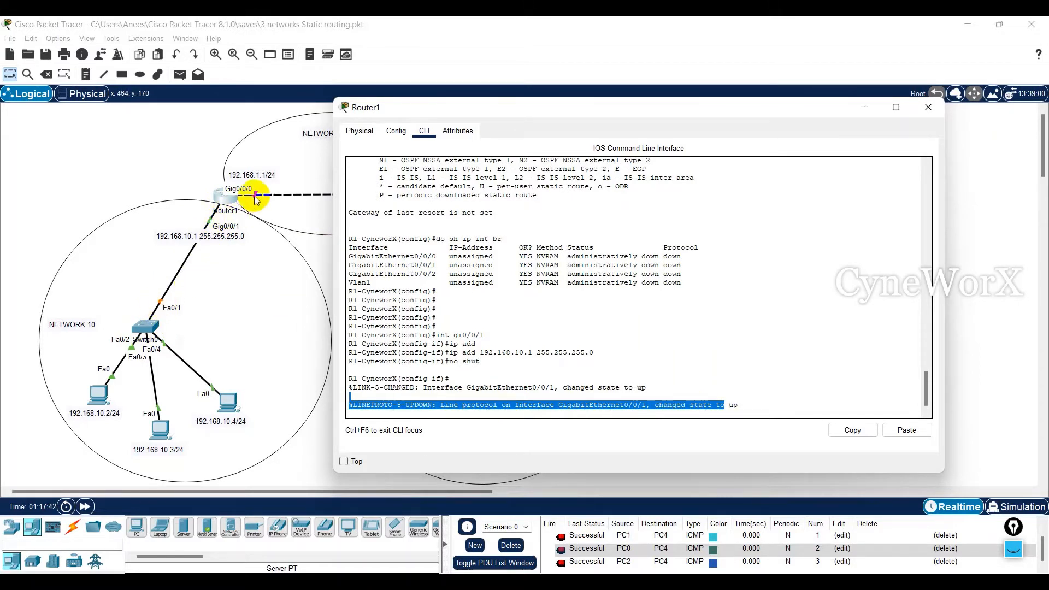
Step: Assign IP address 192.168.1.1 with mask 255.255.255.0 to Router1's interface gi0/0/0 and enable it with "no shut"
{"action": "left_click_drag", "start_coordinate": [418, 109], "coordinate": [292, 218]}
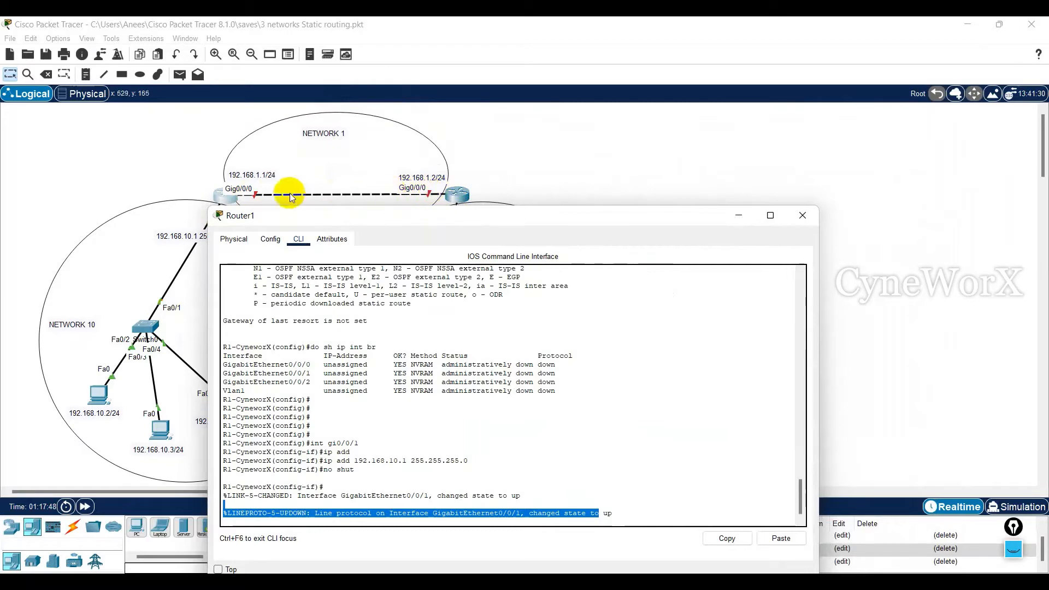
{"action": "left_click_drag", "start_coordinate": [415, 219], "coordinate": [404, 252]}
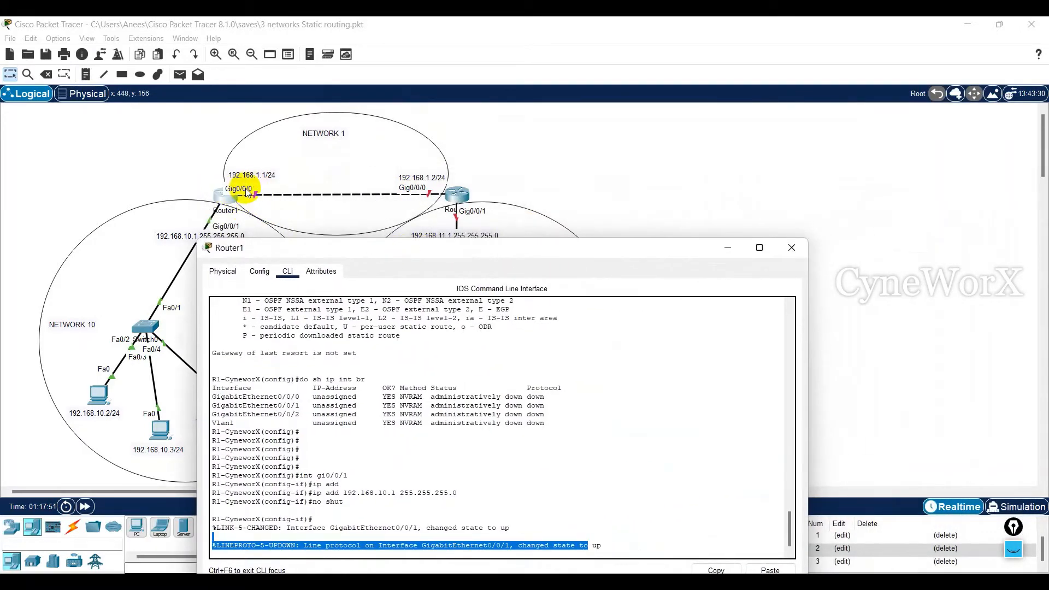
{"action": "left_click_drag", "start_coordinate": [396, 248], "coordinate": [555, 109]}
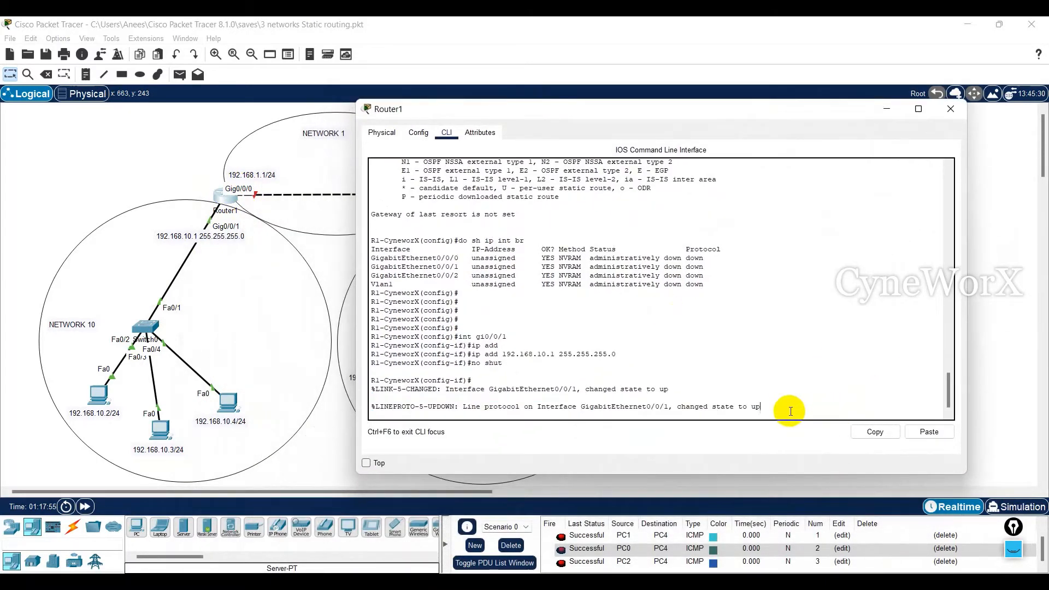
{"action": "key", "text": "Return"}
{"action": "key", "text": "Return"}
{"action": "key", "text": "Return"}
{"action": "key", "text": "Return"}
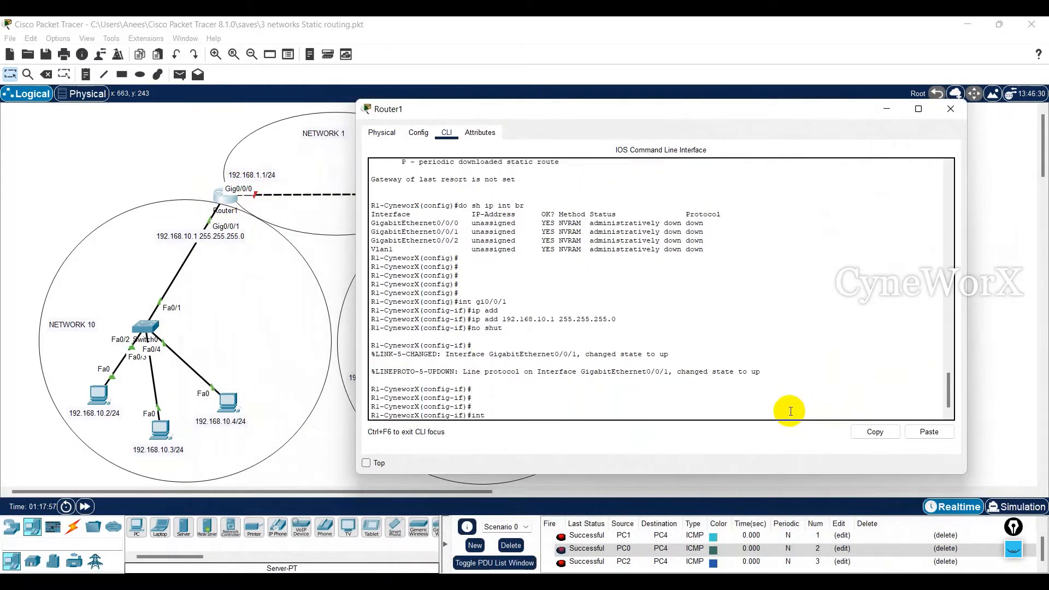
{"action": "type", "text": "int gi0/0/0"}
{"action": "key", "text": "Return"}
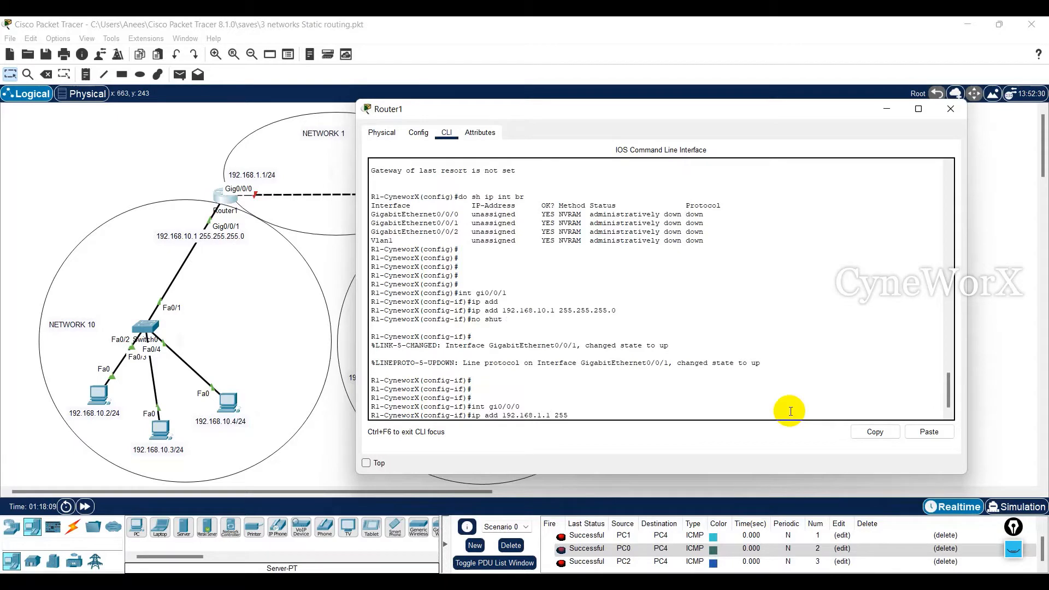
{"action": "type", "text": ".255.255.0"}
{"action": "key", "text": "Return"}
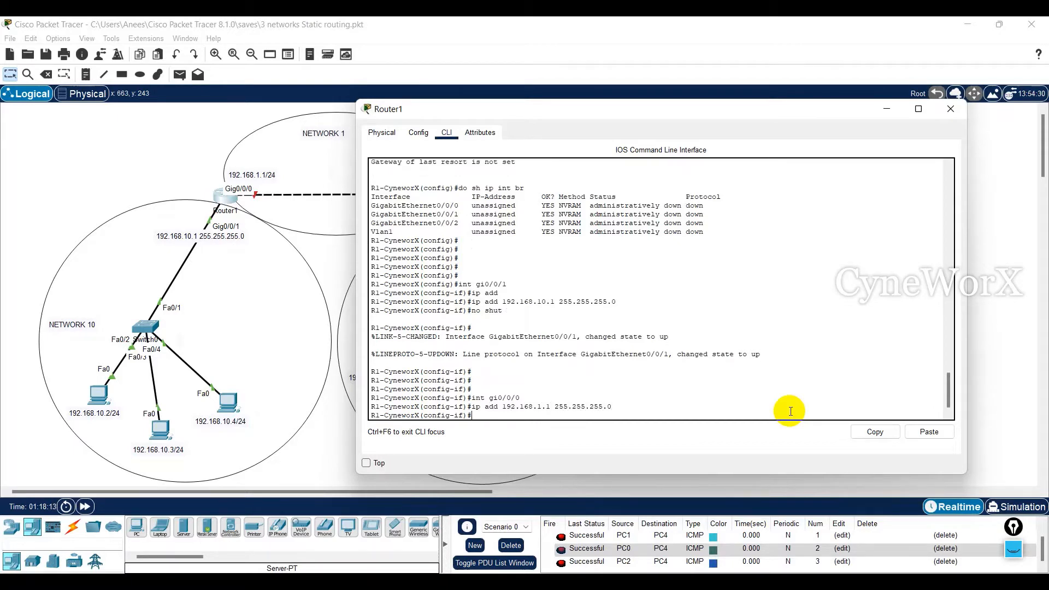
{"action": "key", "text": "Return"}
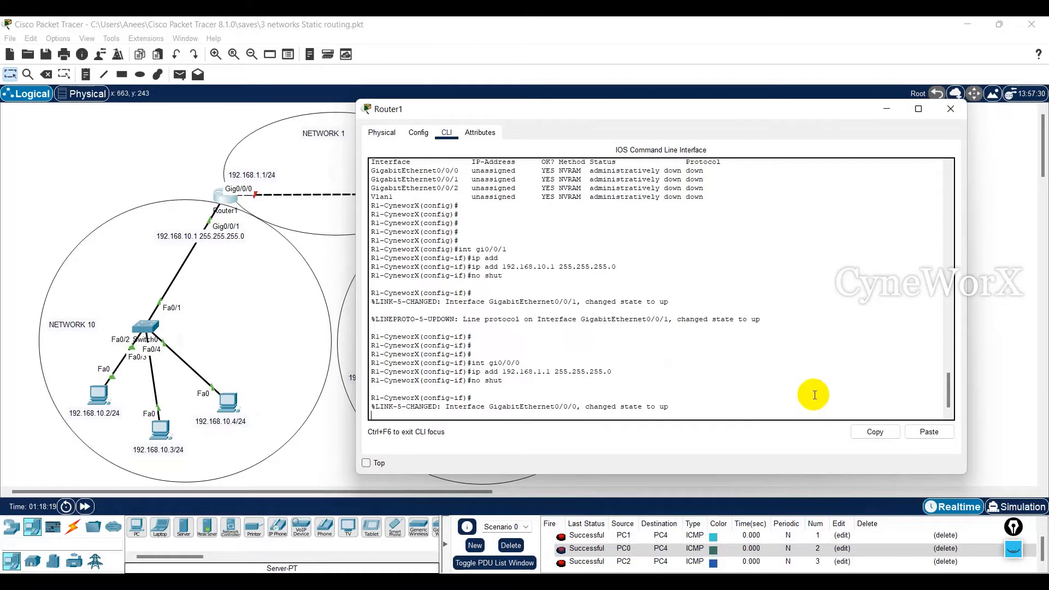
Step: Display Router1's routing table with "do sh ip route" and examine its directly connected networks
{"action": "key", "text": "Return"}
{"action": "key", "text": "Return"}
{"action": "key", "text": "Return"}
{"action": "key", "text": "Return"}
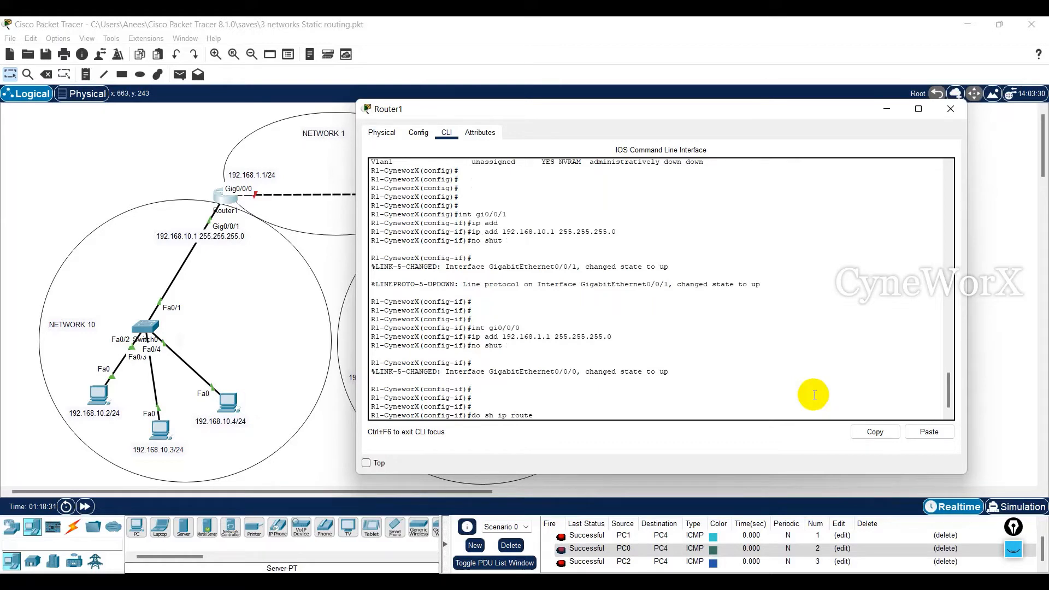
{"action": "key", "text": "Return"}
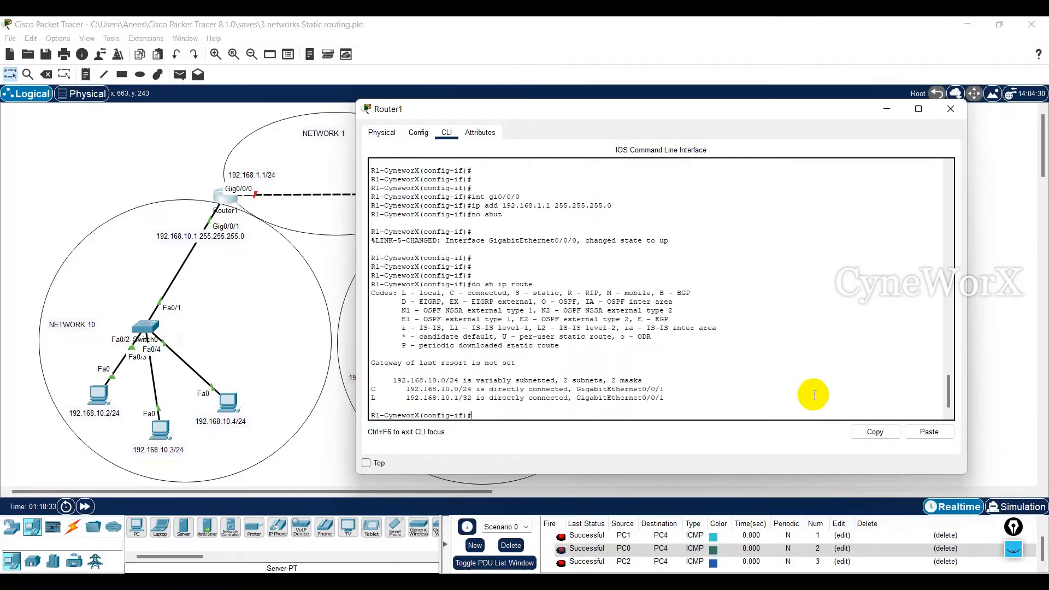
{"action": "key", "text": "Return"}
{"action": "key", "text": "Return"}
{"action": "key", "text": "Return"}
{"action": "key", "text": "Return"}
{"action": "key", "text": "Return"}
{"action": "key", "text": "Return"}
{"action": "key", "text": "Return"}
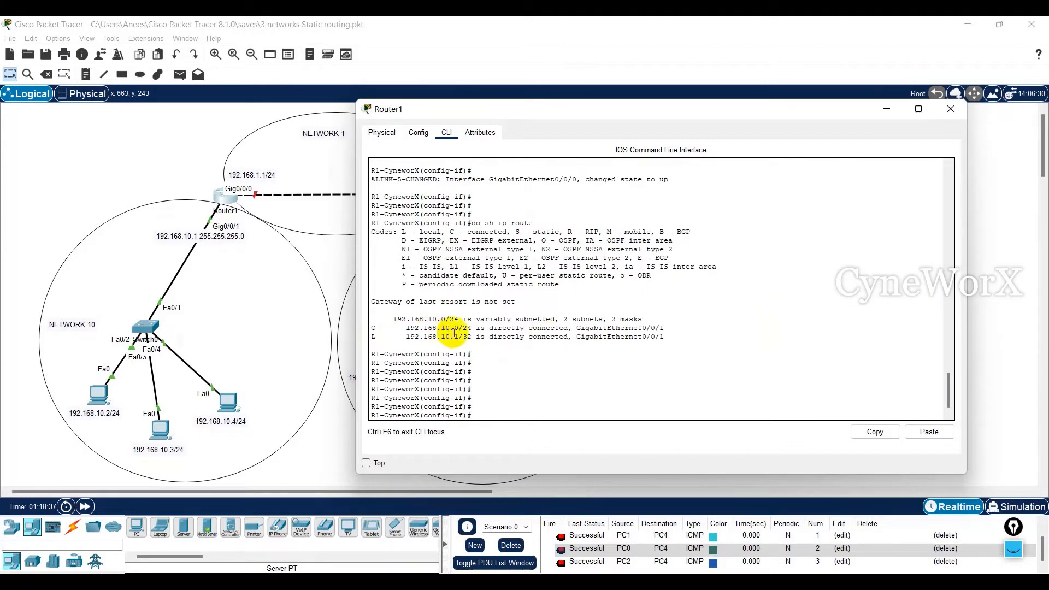
{"action": "left_click_drag", "start_coordinate": [389, 319], "coordinate": [460, 320]}
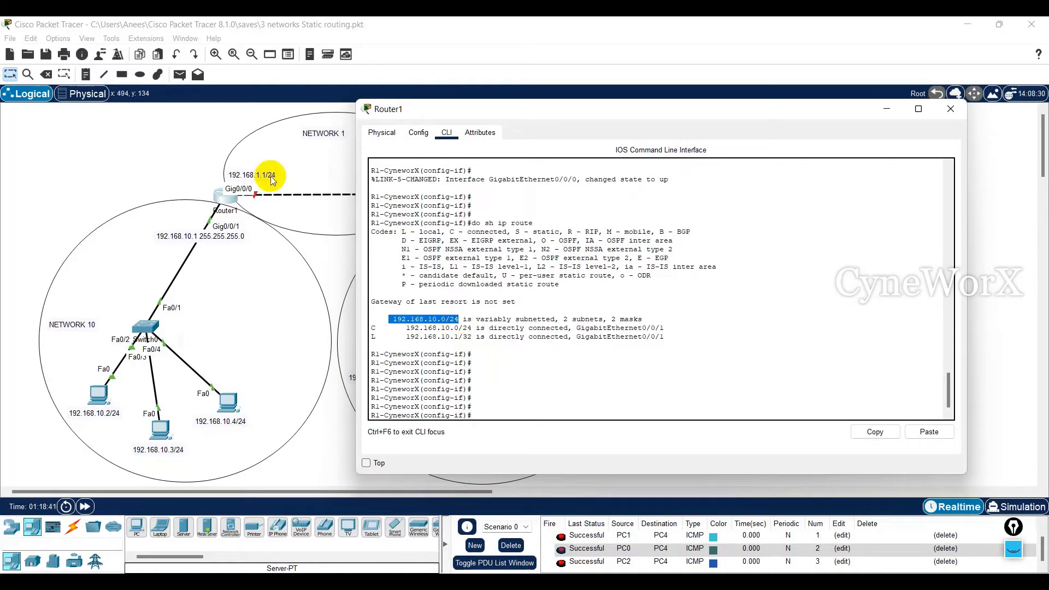
{"action": "left_click", "coordinate": [507, 404]}
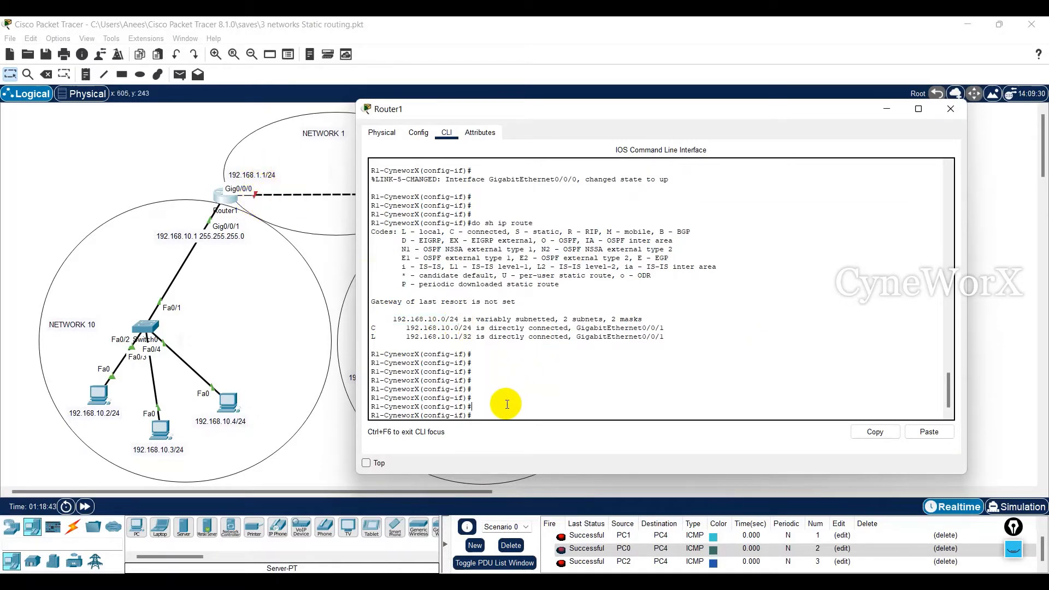
Step: Display Router1's interface summary with "do sh ip int br"
{"action": "key", "text": "Return"}
{"action": "key", "text": "Return"}
{"action": "key", "text": "Return"}
{"action": "type", "text": "do sh"}
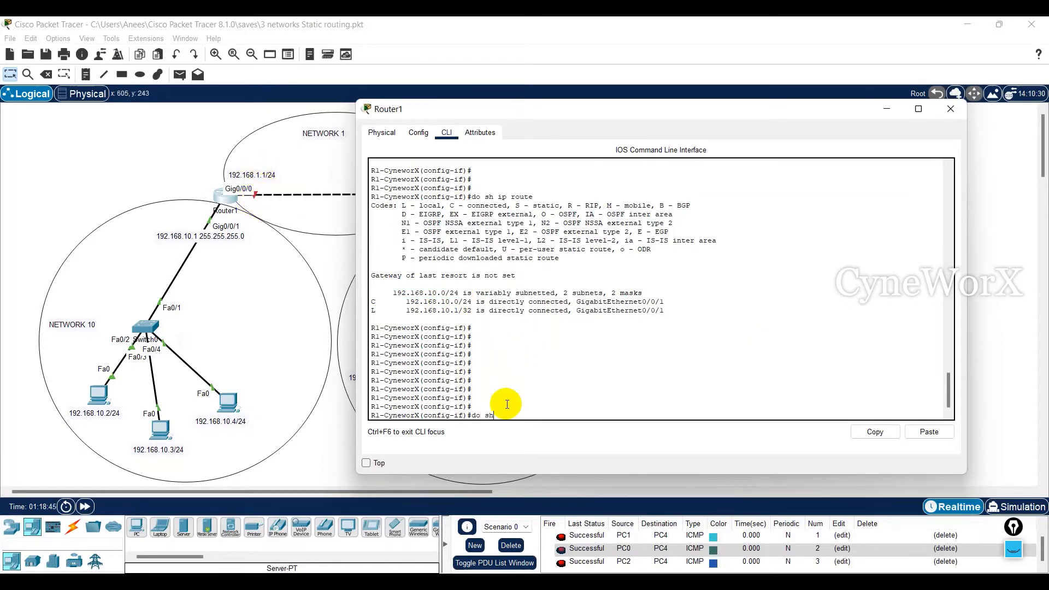
{"action": "type", "text": " ip int br"}
{"action": "key", "text": "Return"}
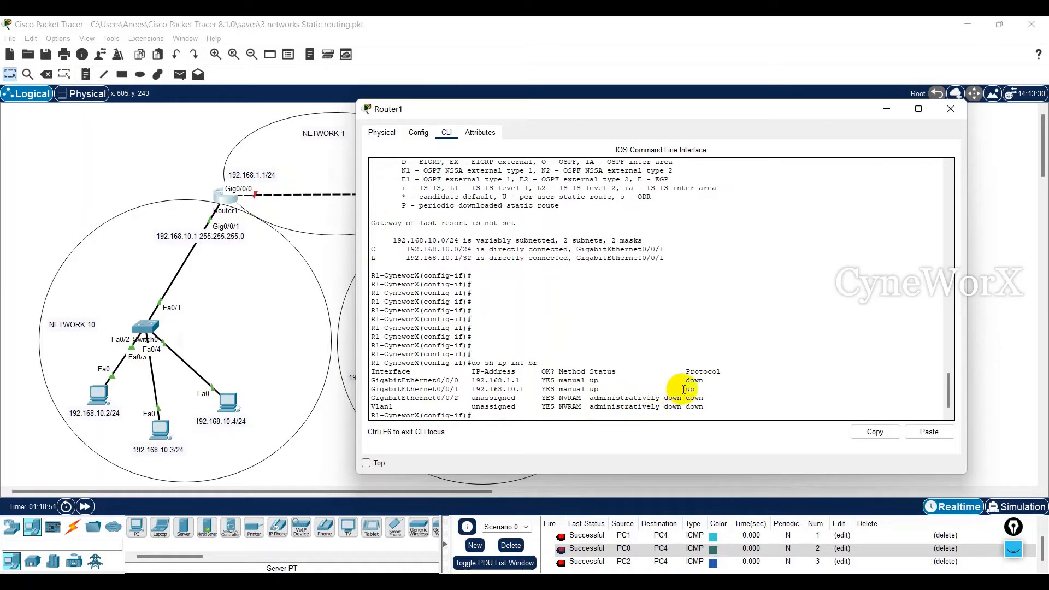
Step: Compare the status and protocol of gi0/0/0 and gi0/0/1 with the commands entered and the link to Router2 in the topology
{"action": "left_click_drag", "start_coordinate": [695, 389], "coordinate": [376, 389]}
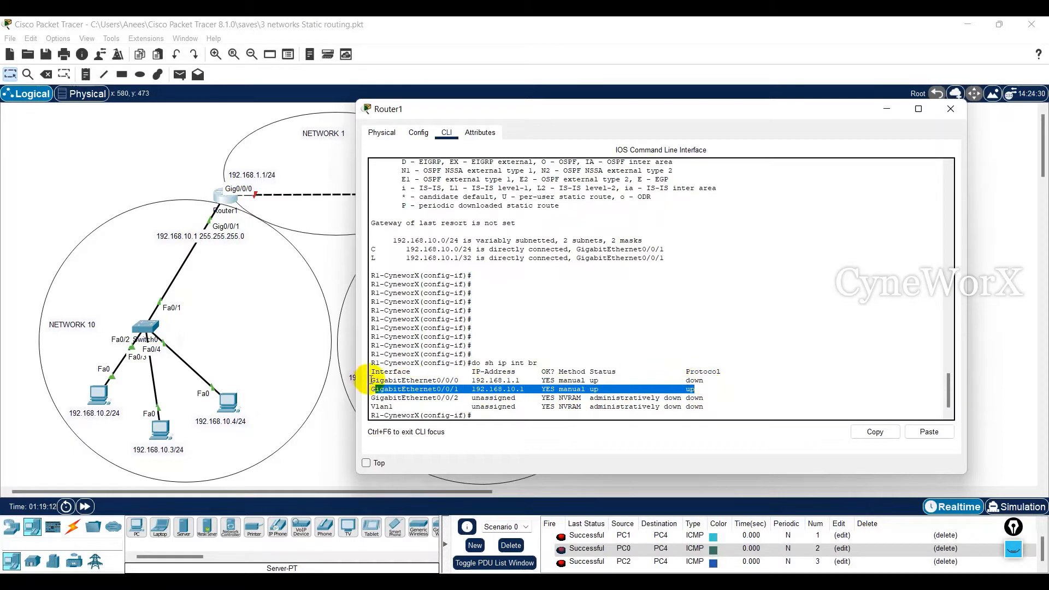
{"action": "left_click_drag", "start_coordinate": [371, 380], "coordinate": [460, 380]}
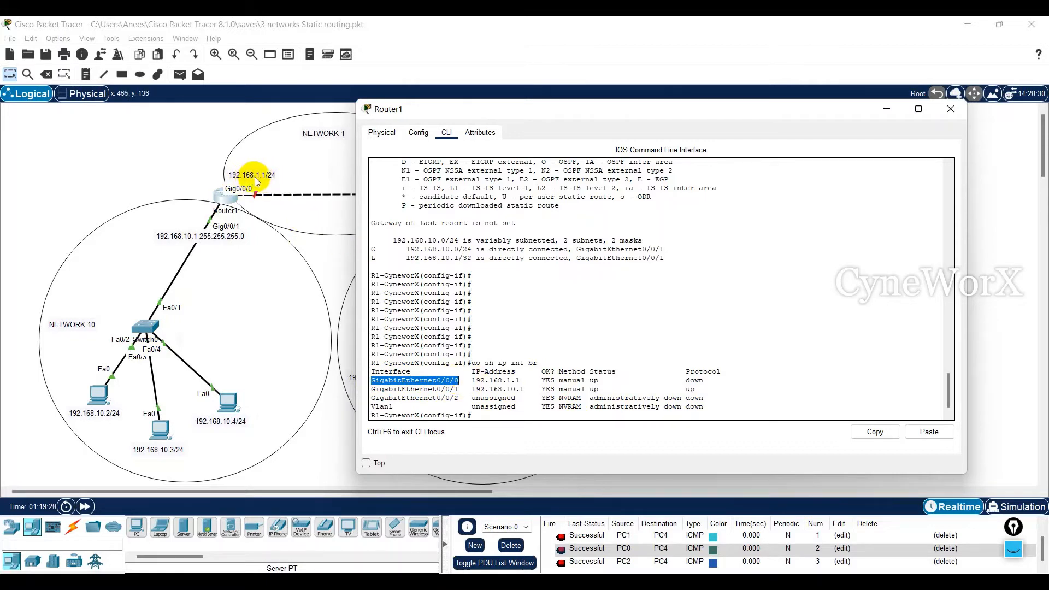
{"action": "left_click_drag", "start_coordinate": [431, 112], "coordinate": [390, 114]}
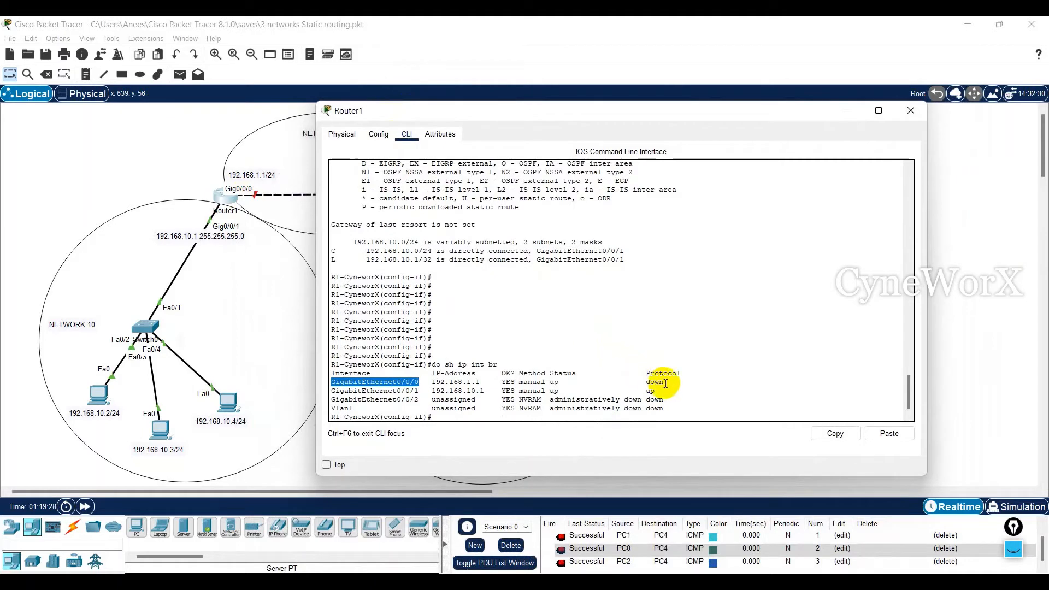
{"action": "left_click_drag", "start_coordinate": [663, 382], "coordinate": [643, 382]}
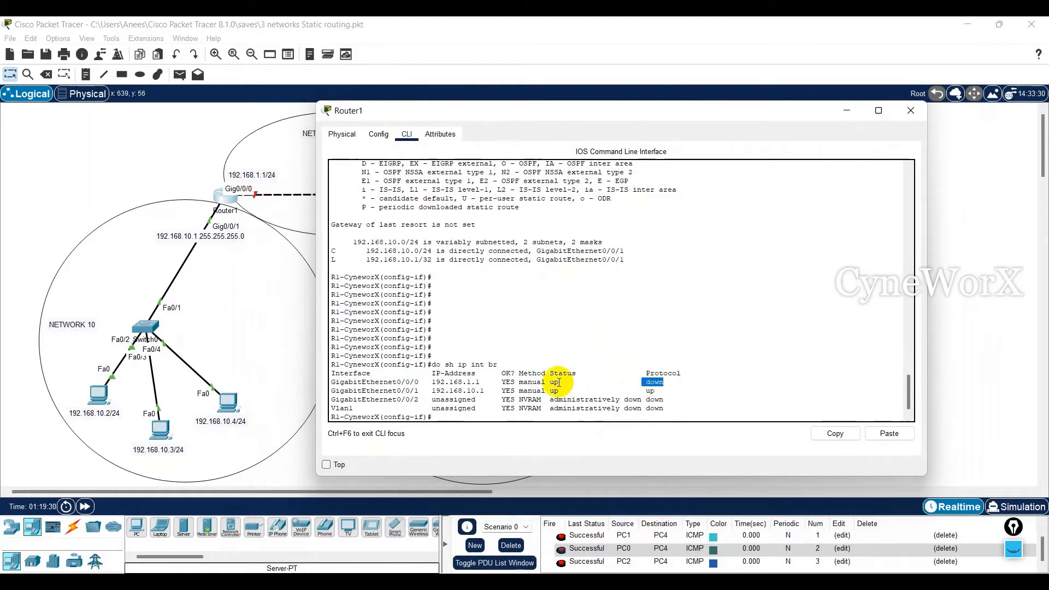
{"action": "scroll", "coordinate": [535, 342], "scroll_direction": "up", "scroll_amount": 6}
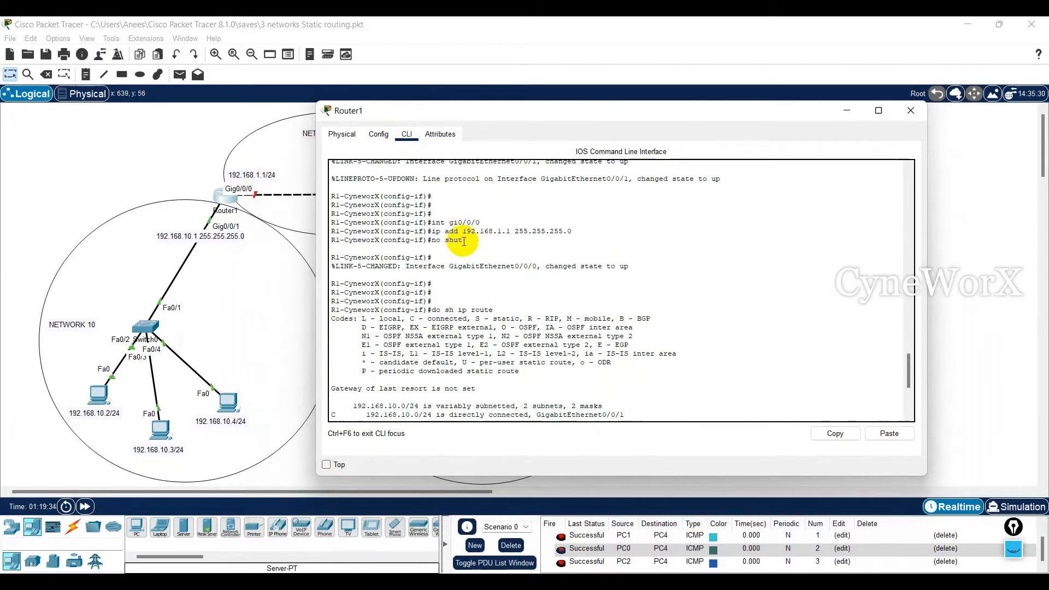
{"action": "left_click_drag", "start_coordinate": [465, 241], "coordinate": [427, 242]}
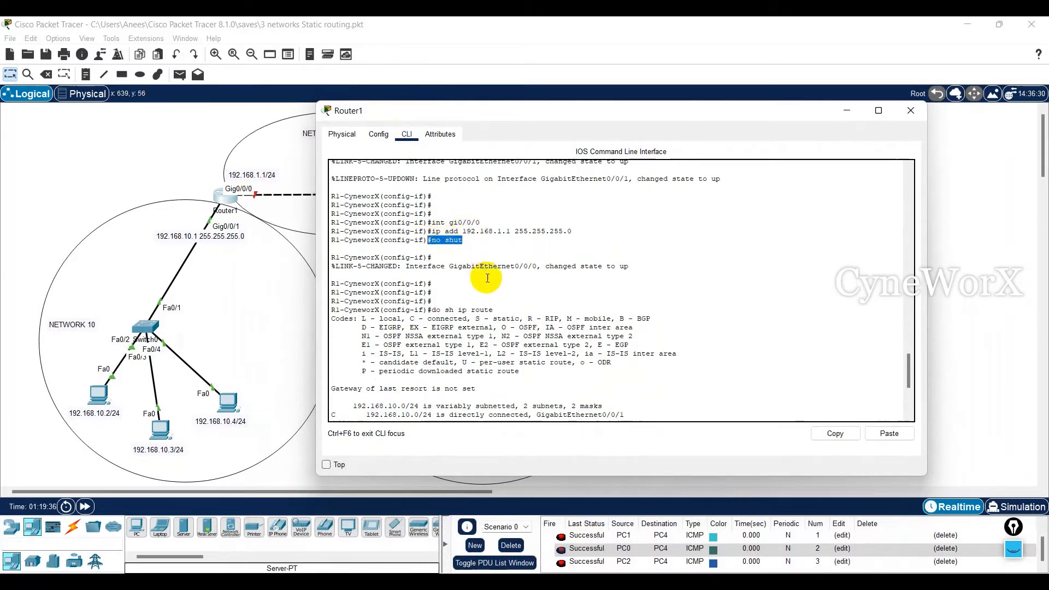
{"action": "scroll", "coordinate": [487, 277], "scroll_direction": "down", "scroll_amount": 6}
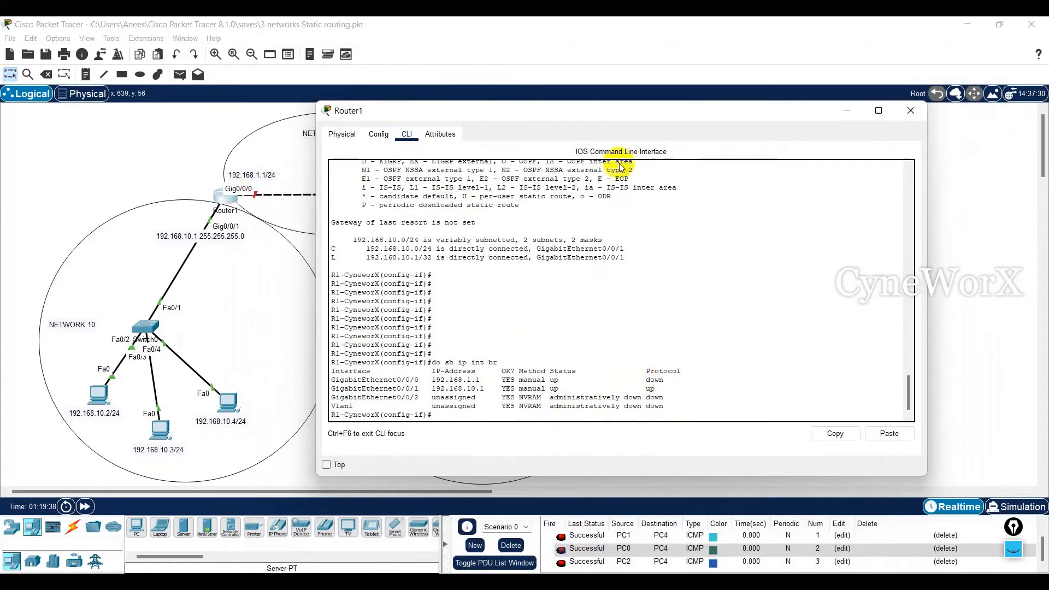
{"action": "left_click_drag", "start_coordinate": [561, 110], "coordinate": [464, 265]}
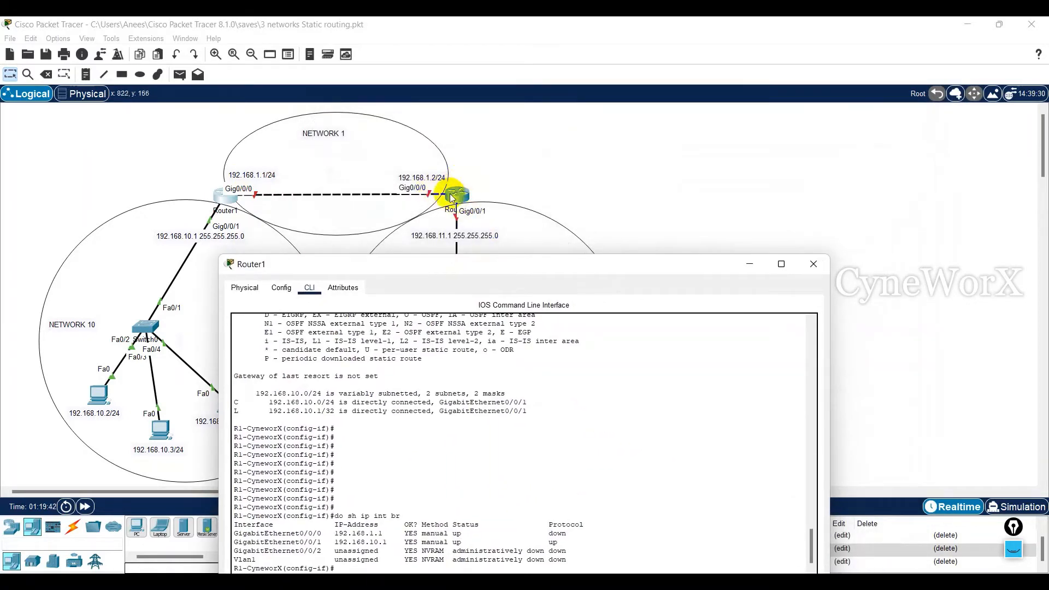
{"action": "left_click_drag", "start_coordinate": [470, 266], "coordinate": [598, 124]}
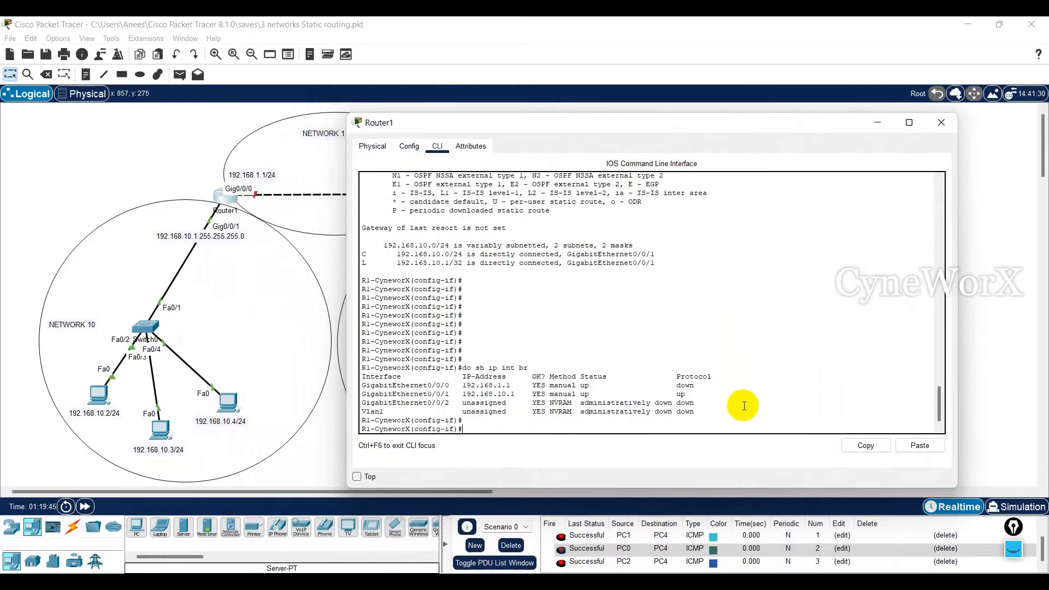
{"action": "key", "text": "Return"}
{"action": "key", "text": "Return"}
{"action": "key", "text": "Return"}
{"action": "key", "text": "Return"}
{"action": "key", "text": "Return"}
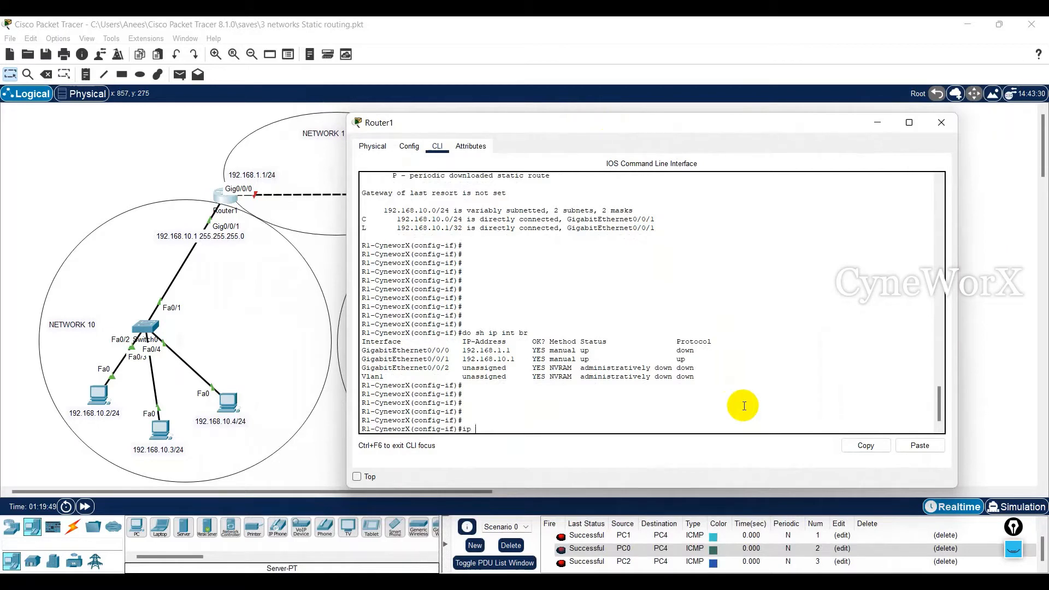
{"action": "key", "text": "Tab"}
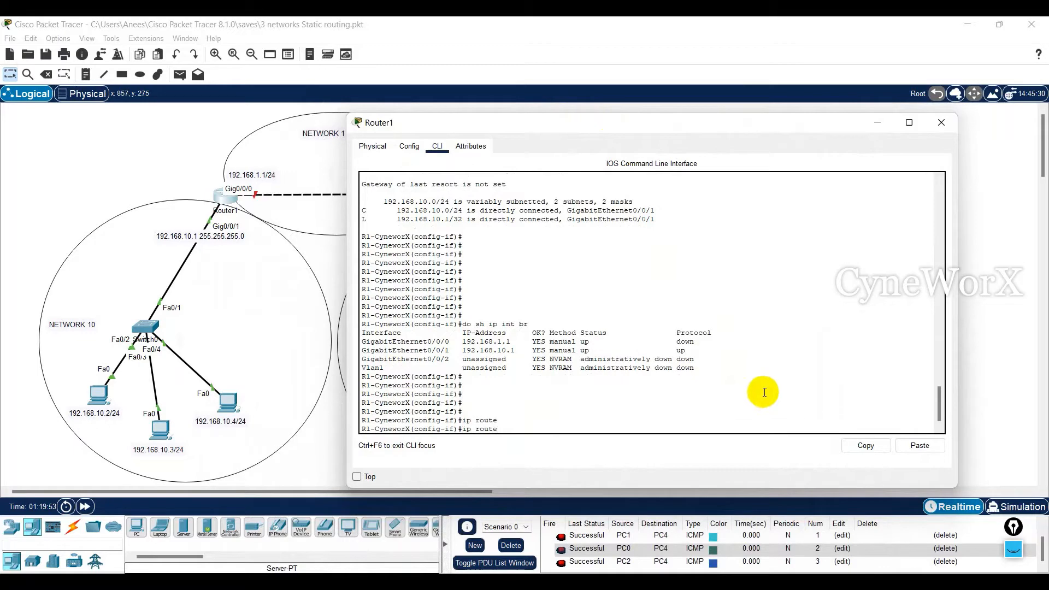
{"action": "left_click_drag", "start_coordinate": [517, 129], "coordinate": [521, 94]}
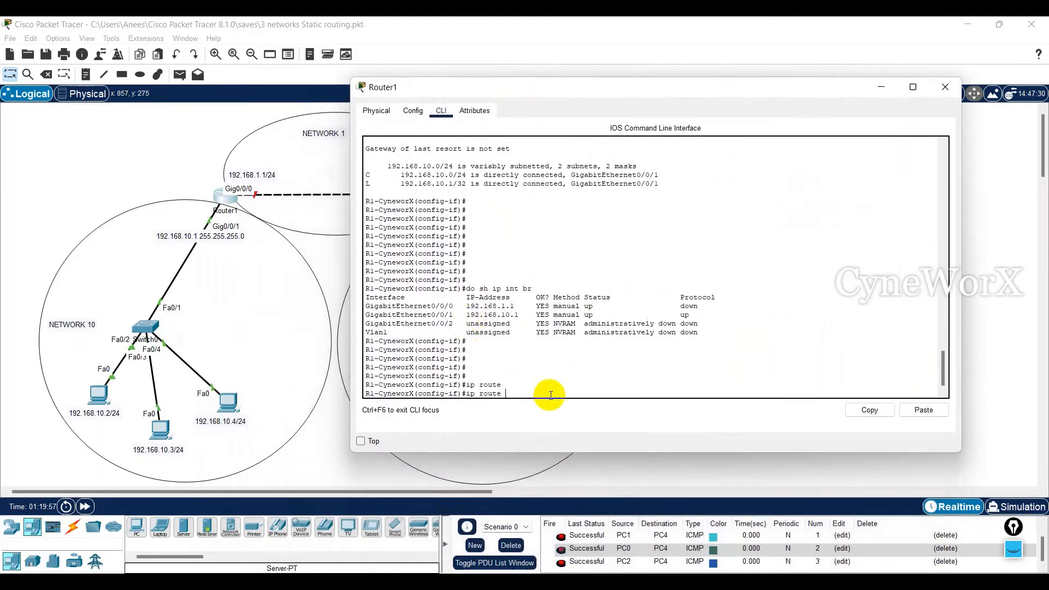
{"action": "left_click_drag", "start_coordinate": [515, 391], "coordinate": [461, 386]}
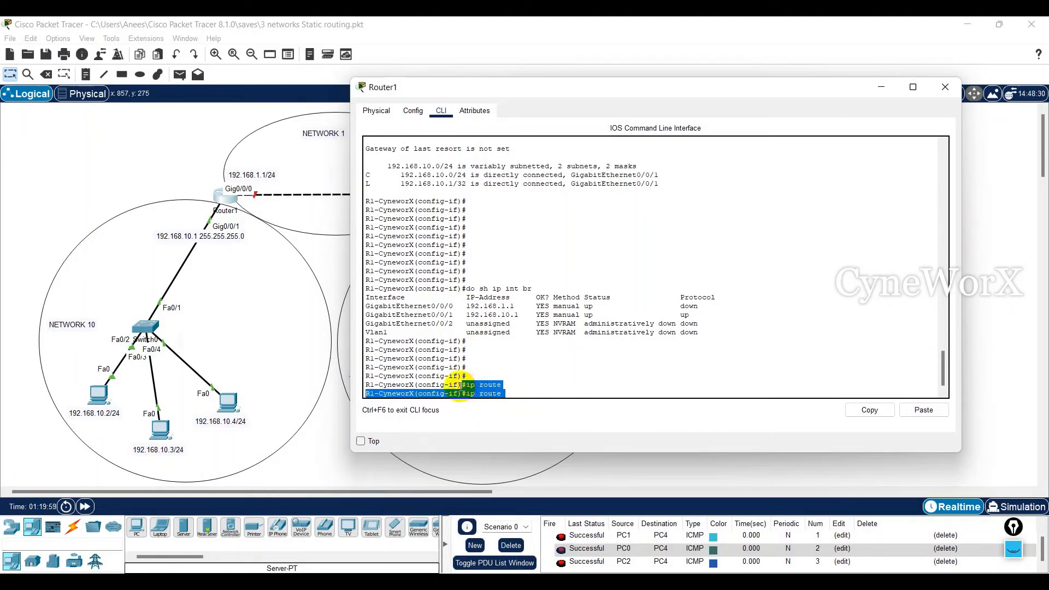
{"action": "key", "text": "BackSpace"}
{"action": "key", "text": "BackSpace"}
{"action": "key", "text": "BackSpace"}
{"action": "key", "text": "BackSpace"}
{"action": "key", "text": "BackSpace"}
{"action": "key", "text": "BackSpace"}
{"action": "key", "text": "BackSpace"}
Step: Leave Router1's configuration mode with "end" and save its configuration with "wr"
{"action": "type", "text": "end"}
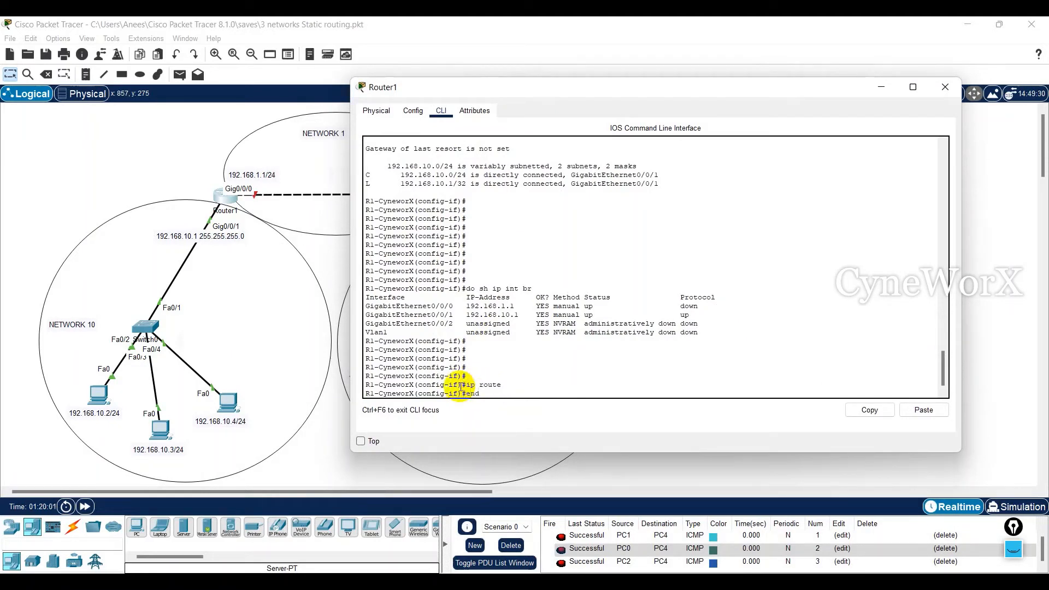
{"action": "key", "text": "Return"}
{"action": "type", "text": "wr"}
{"action": "key", "text": "Return"}
{"action": "key", "text": "Return"}
{"action": "key", "text": "Return"}
{"action": "key", "text": "Return"}
{"action": "key", "text": "Return"}
{"action": "key", "text": "Return"}
{"action": "key", "text": "Return"}
{"action": "key", "text": "Return"}
{"action": "key", "text": "Return"}
{"action": "key", "text": "Return"}
{"action": "key", "text": "Return"}
{"action": "key", "text": "Return"}
{"action": "key", "text": "Return"}
{"action": "key", "text": "Return"}
{"action": "key", "text": "Return"}
{"action": "key", "text": "Return"}
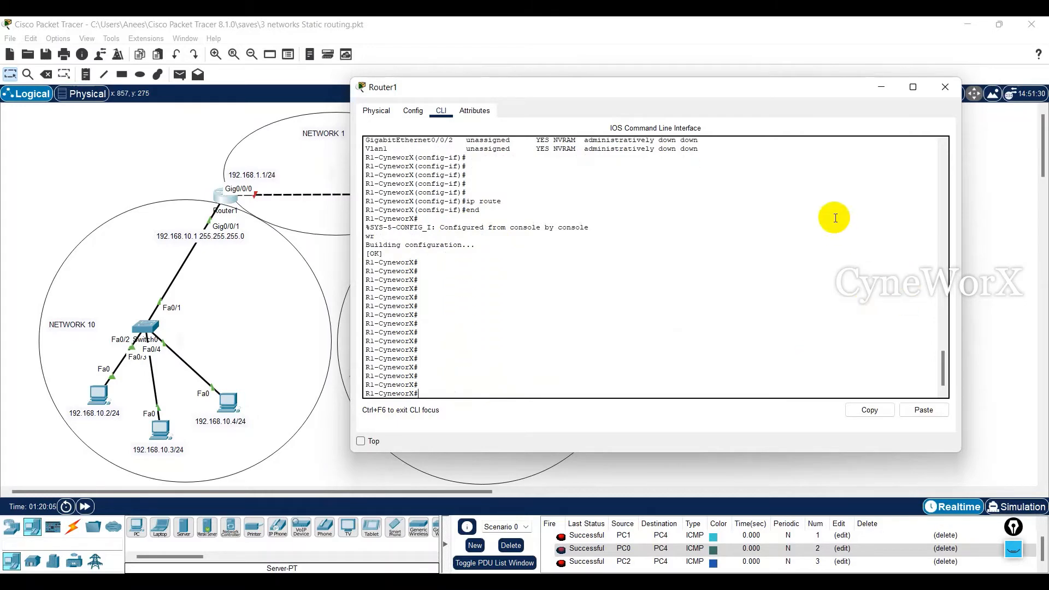
Step: Close Router1's window, open Router2's command line, and decline the initial configuration dialog with "n"
{"action": "left_click", "coordinate": [946, 88]}
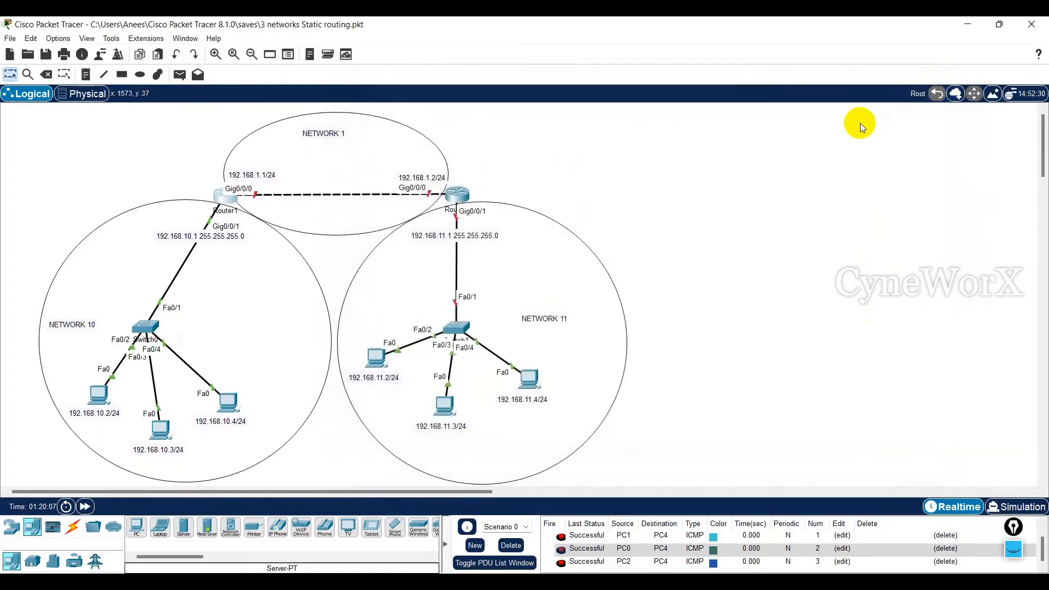
{"action": "left_click", "coordinate": [457, 195]}
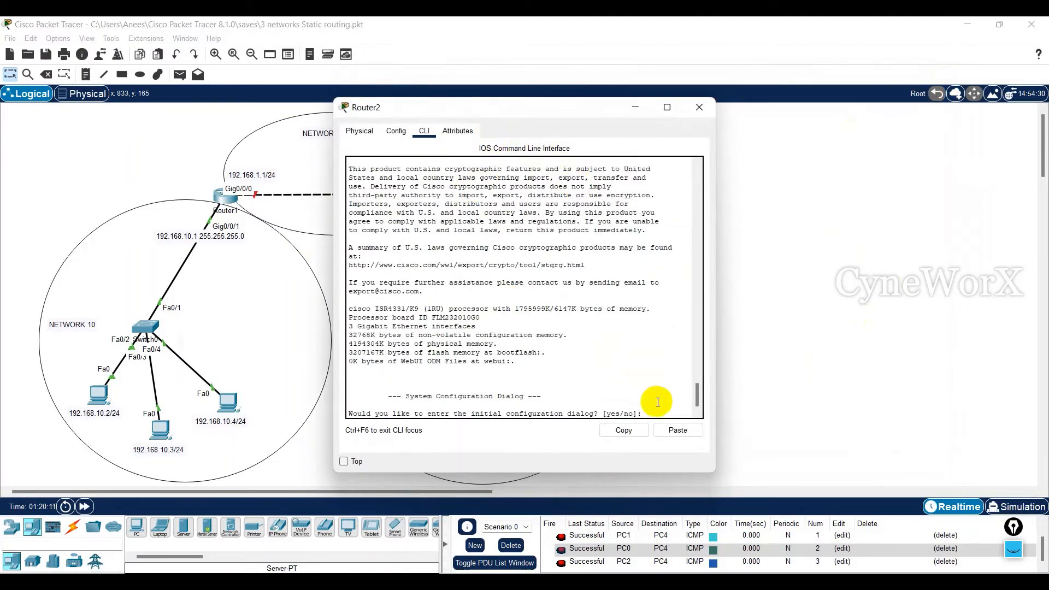
{"action": "type", "text": "n"}
{"action": "key", "text": "Return"}
{"action": "key", "text": "Return"}
{"action": "key", "text": "Return"}
{"action": "key", "text": "Return"}
{"action": "key", "text": "Return"}
{"action": "key", "text": "Return"}
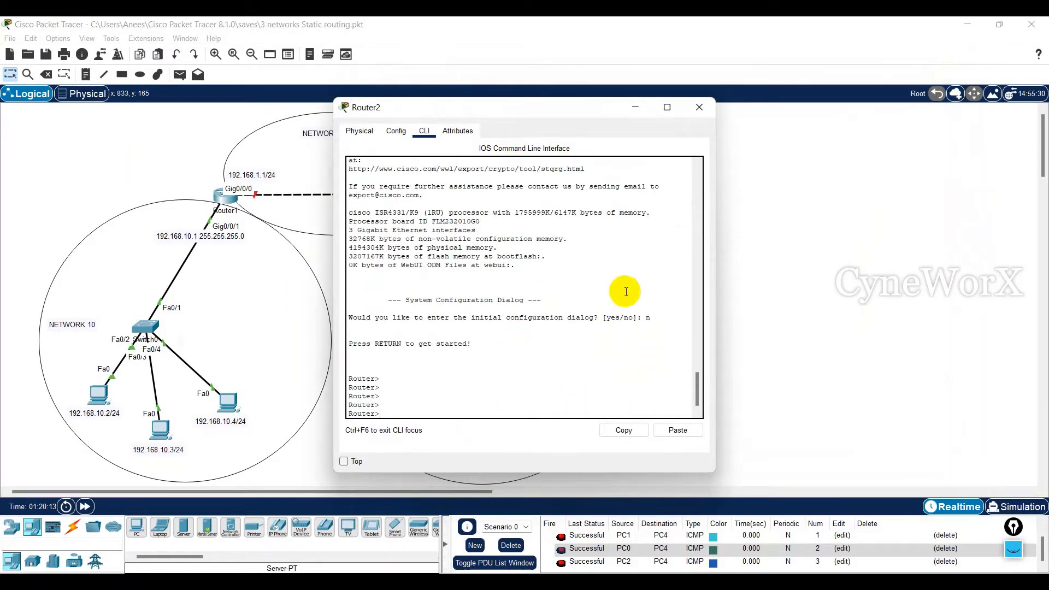
Step: Place Router2's window clear of the topology and enter global configuration mode with "en" and "conf t"
{"action": "left_click_drag", "start_coordinate": [492, 109], "coordinate": [464, 254]}
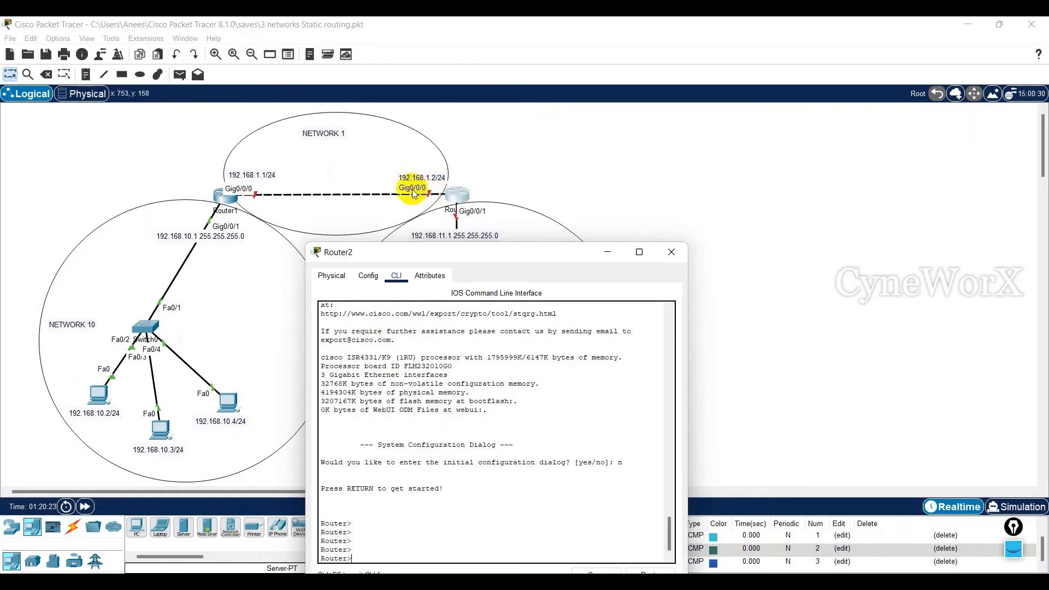
{"action": "left_click_drag", "start_coordinate": [518, 252], "coordinate": [715, 129]}
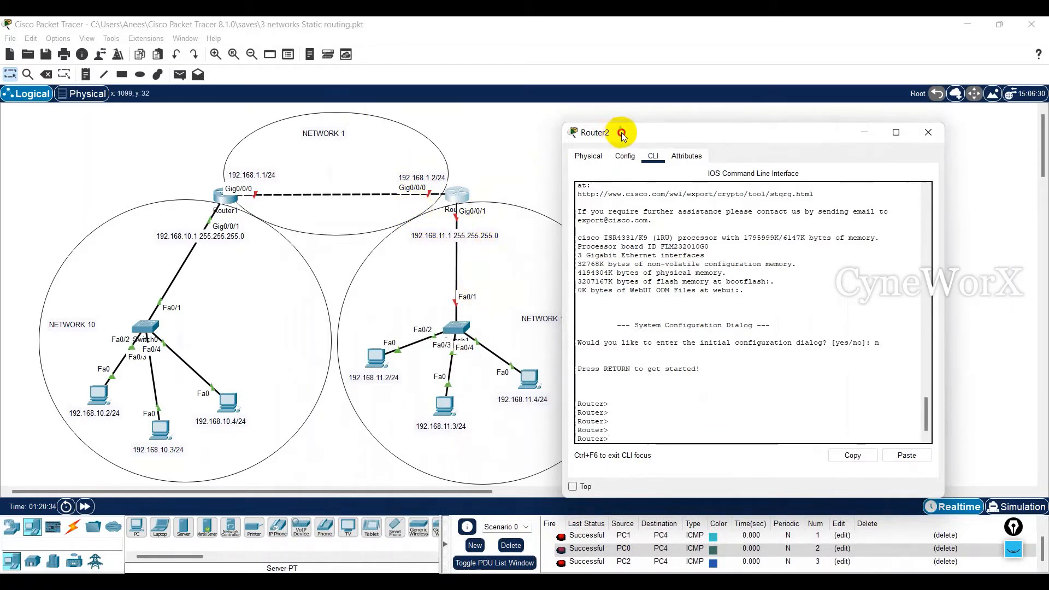
{"action": "left_click_drag", "start_coordinate": [617, 133], "coordinate": [620, 107]}
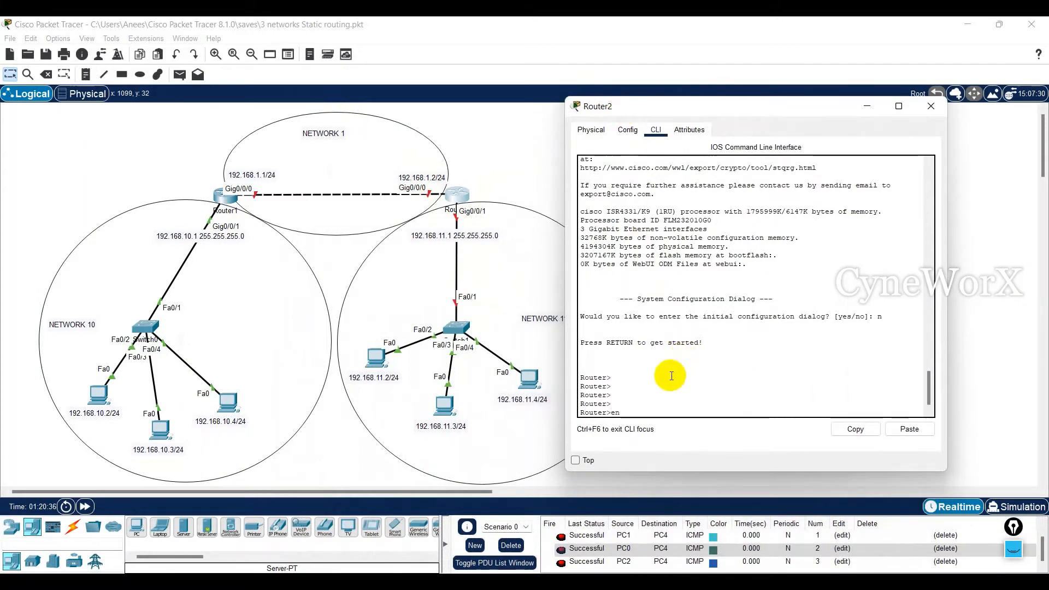
{"action": "type", "text": "en"}
{"action": "key", "text": "Return"}
{"action": "key", "text": "Return"}
{"action": "key", "text": "Return"}
{"action": "key", "text": "Return"}
{"action": "key", "text": "Return"}
{"action": "type", "text": "conf t"}
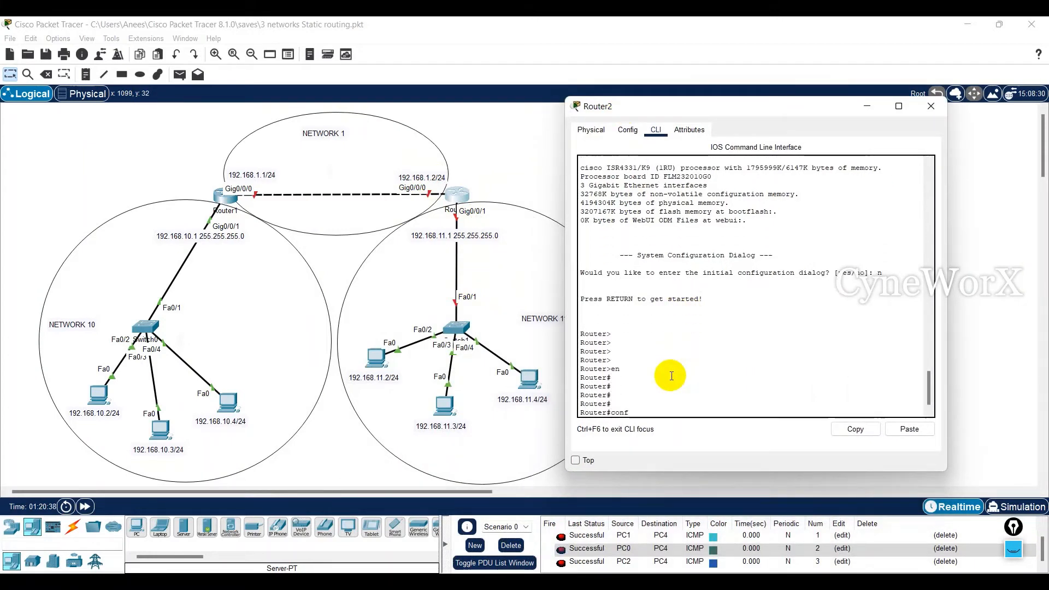
{"action": "key", "text": "Return"}
Step: Set Router2's hostname to R2-Cyneworx with the "host" command
{"action": "type", "text": "host"}
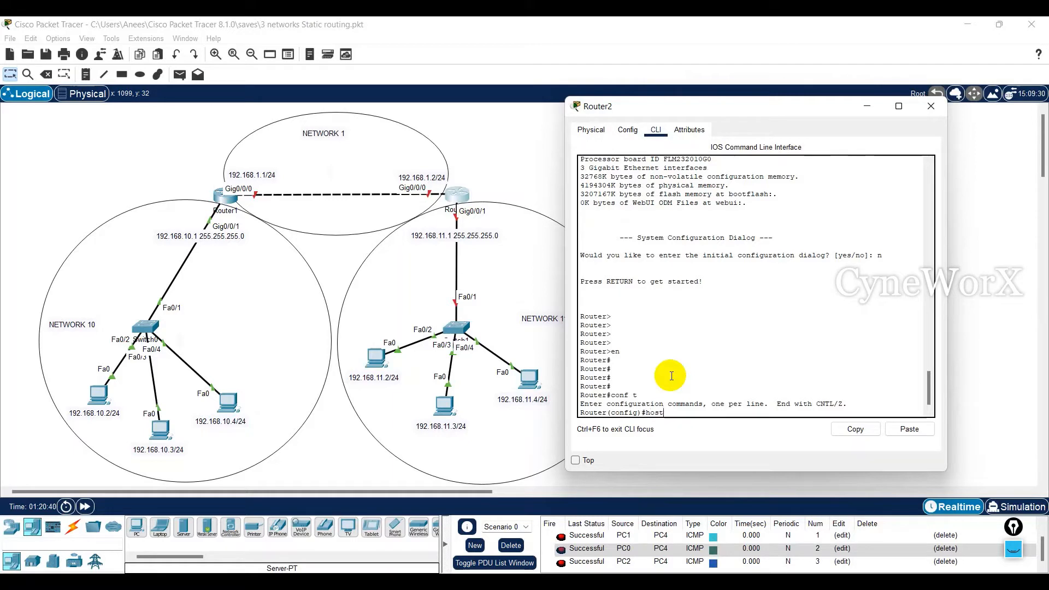
{"action": "key", "text": "Return"}
{"action": "type", "text": "host R2"}
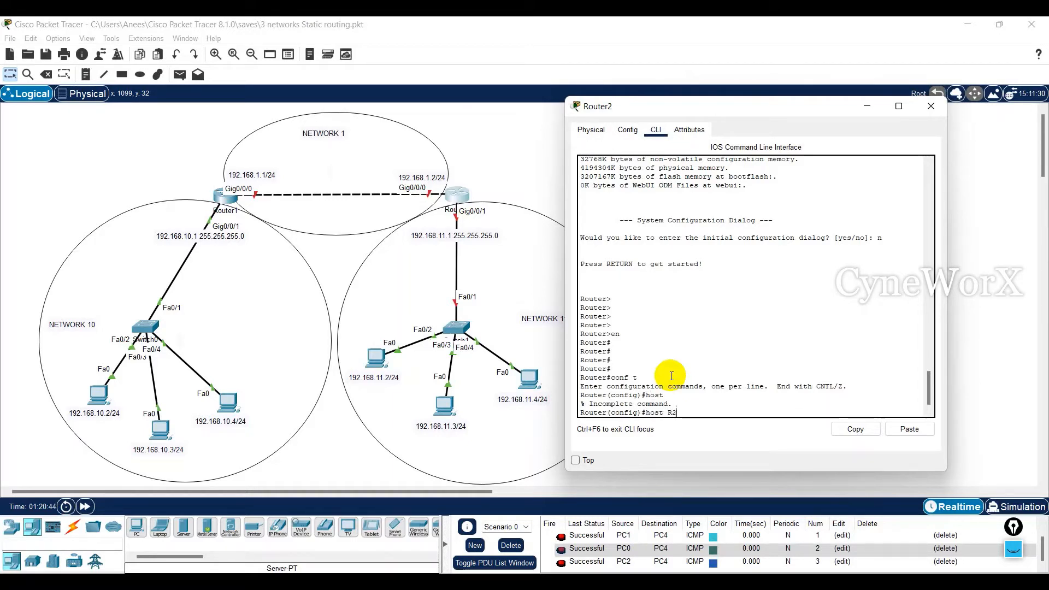
{"action": "type", "text": "-Cyne"}
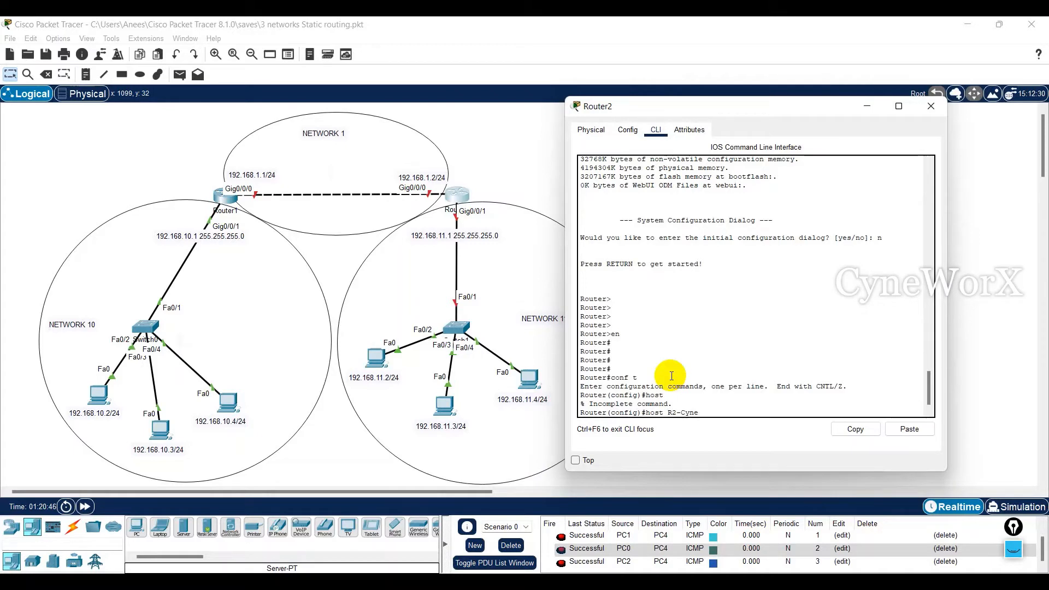
{"action": "type", "text": "worx"}
{"action": "key", "text": "Return"}
{"action": "key", "text": "Return"}
{"action": "key", "text": "Return"}
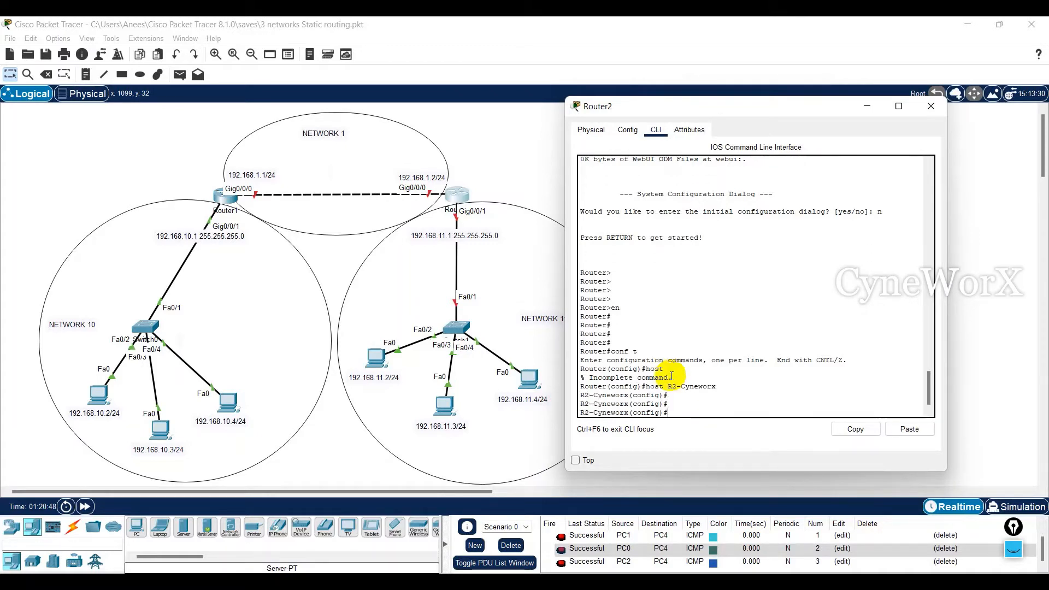
{"action": "key", "text": "Return"}
{"action": "key", "text": "Return"}
{"action": "key", "text": "Return"}
{"action": "key", "text": "Return"}
Step: Assign IP address 192.168.1.2 with mask 255.255.255.0 to Router2's interface gi0/0/0
{"action": "type", "text": "int "}
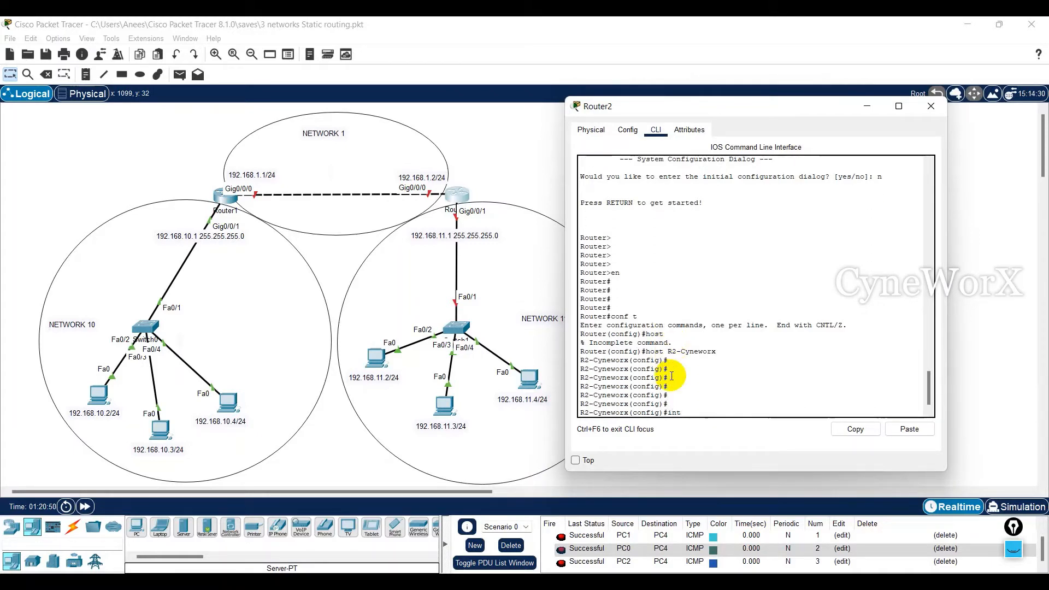
{"action": "type", "text": "gi0/0/0"}
{"action": "key", "text": "Return"}
{"action": "type", "text": "19"}
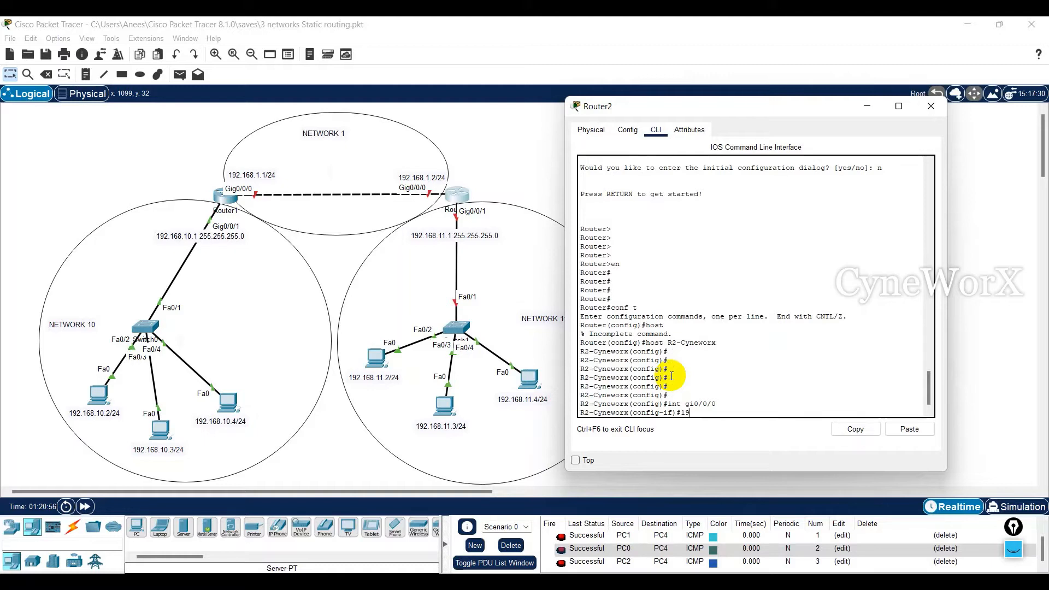
{"action": "key", "text": "BackSpace"}
{"action": "key", "text": "BackSpace"}
{"action": "type", "text": "ip add 192.168.1."}
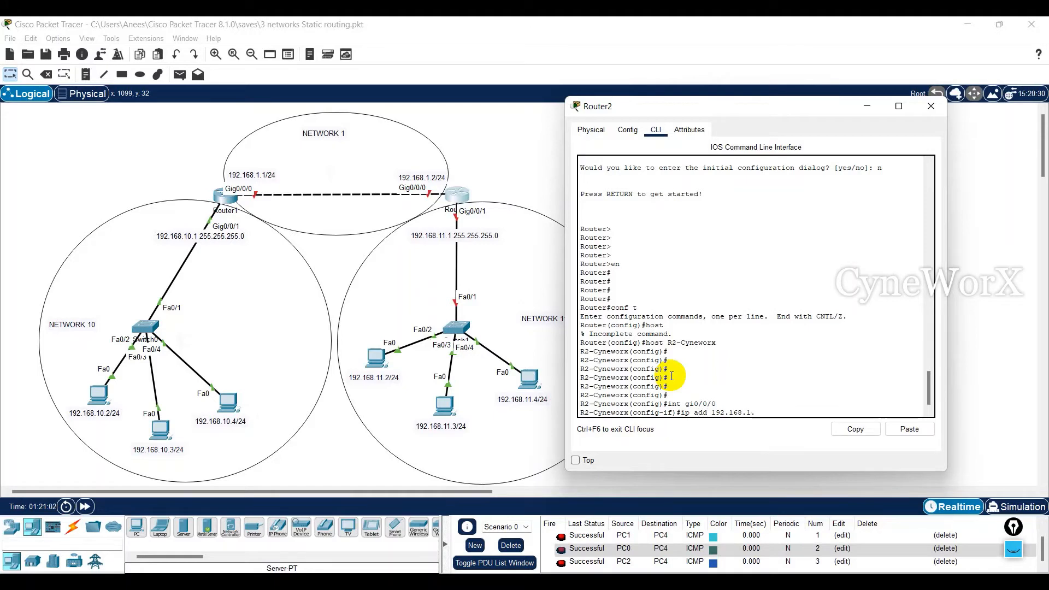
{"action": "type", "text": "2"}
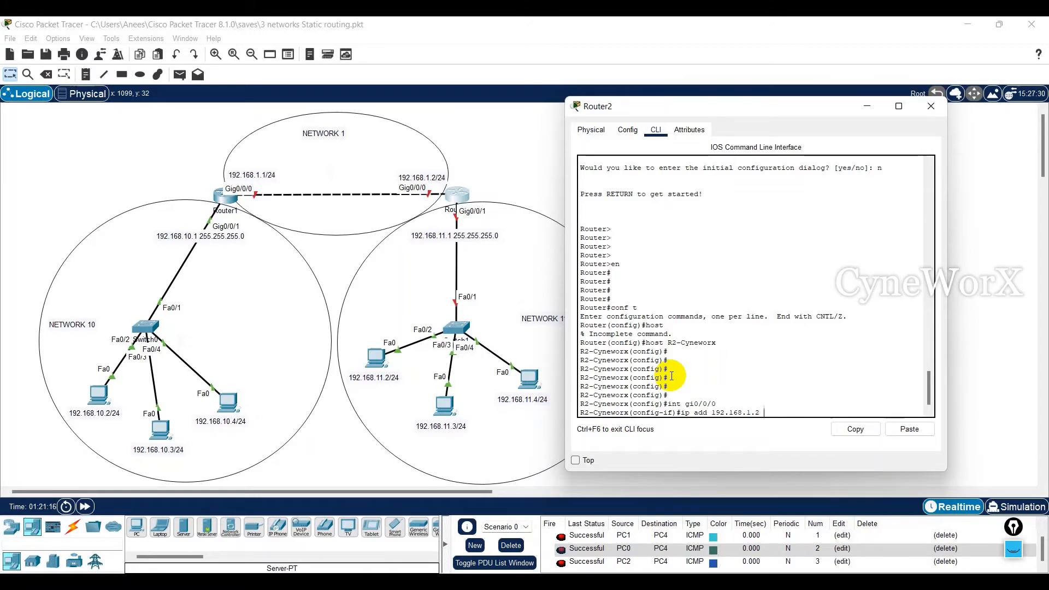
{"action": "type", "text": "55.255.255.0"}
{"action": "key", "text": "Return"}
Step: Enable Router2's gi0/0/0 interface with "no shut"
{"action": "type", "text": "no sh"}
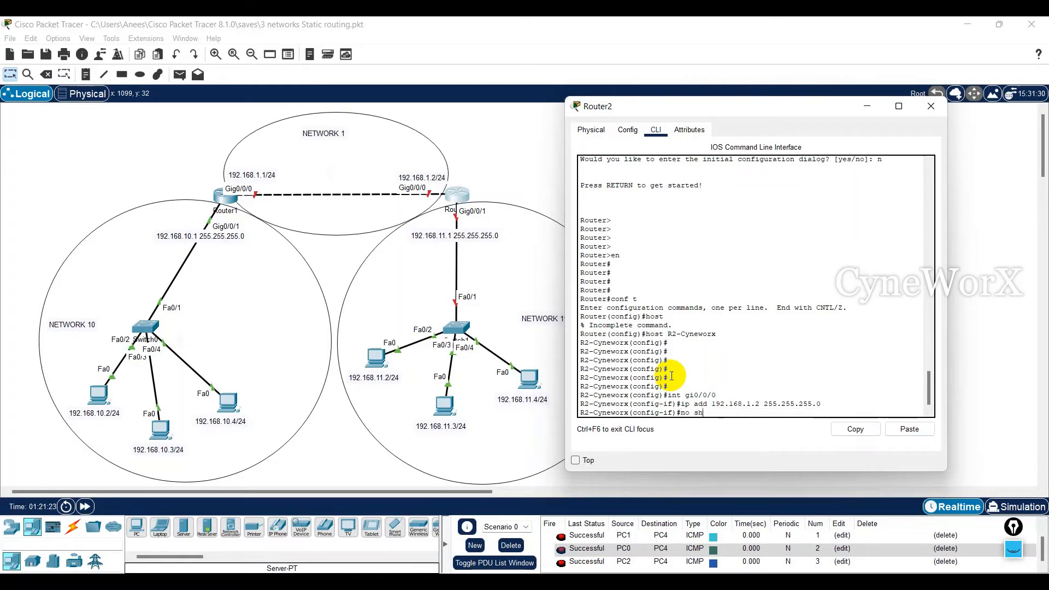
{"action": "key", "text": "Return"}
{"action": "key", "text": "Return"}
{"action": "key", "text": "Return"}
{"action": "key", "text": "Return"}
{"action": "key", "text": "Return"}
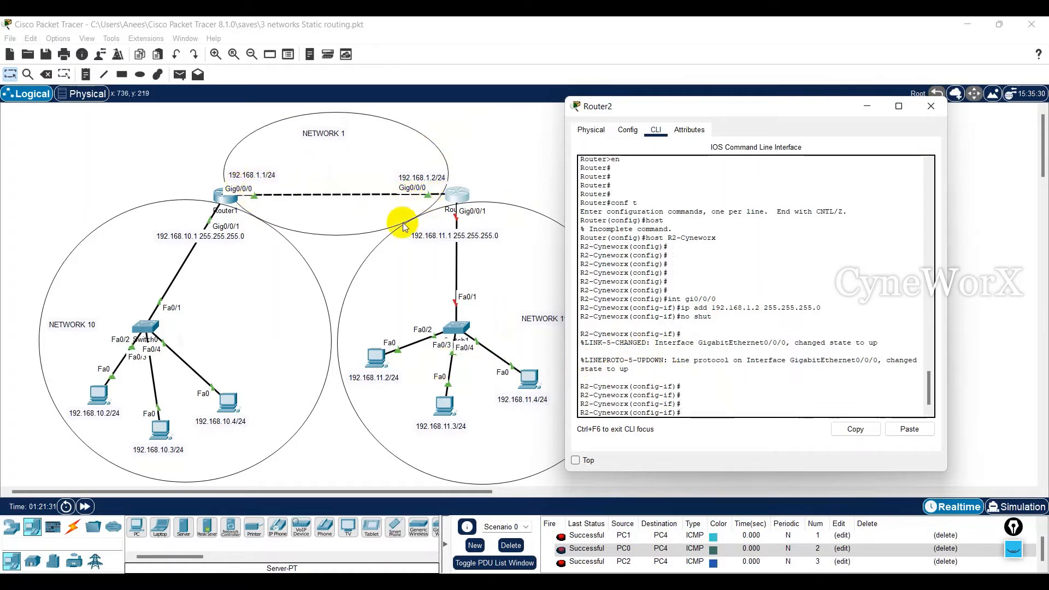
Step: Display Router2's interface summary with "do sh ip int br" and examine the status and protocol of gi0/0/0 and gi0/0/1
{"action": "type", "text": "o s"}
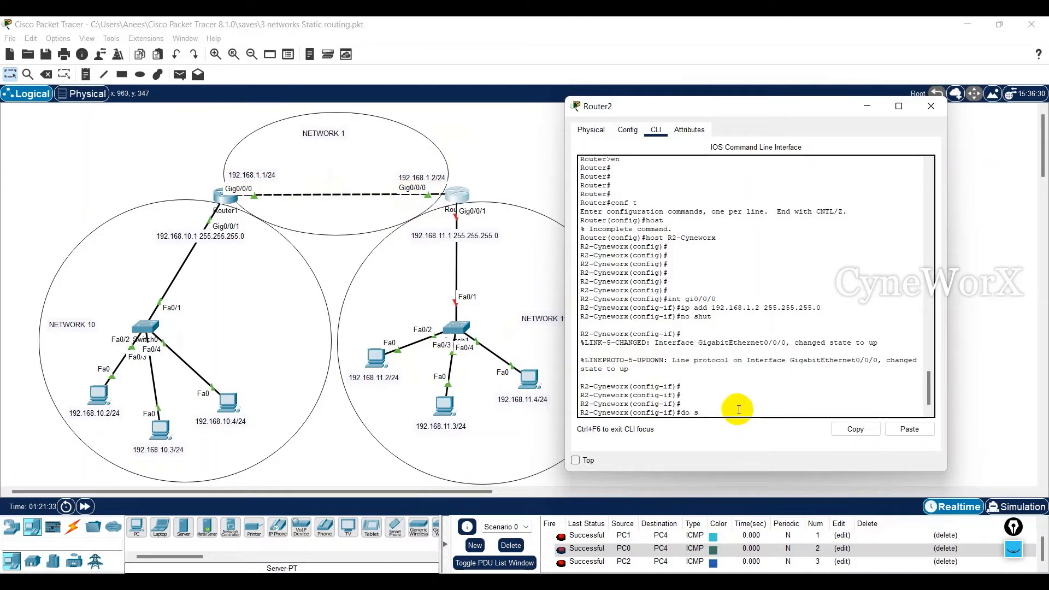
{"action": "type", "text": "h ip int br"}
{"action": "key", "text": "Return"}
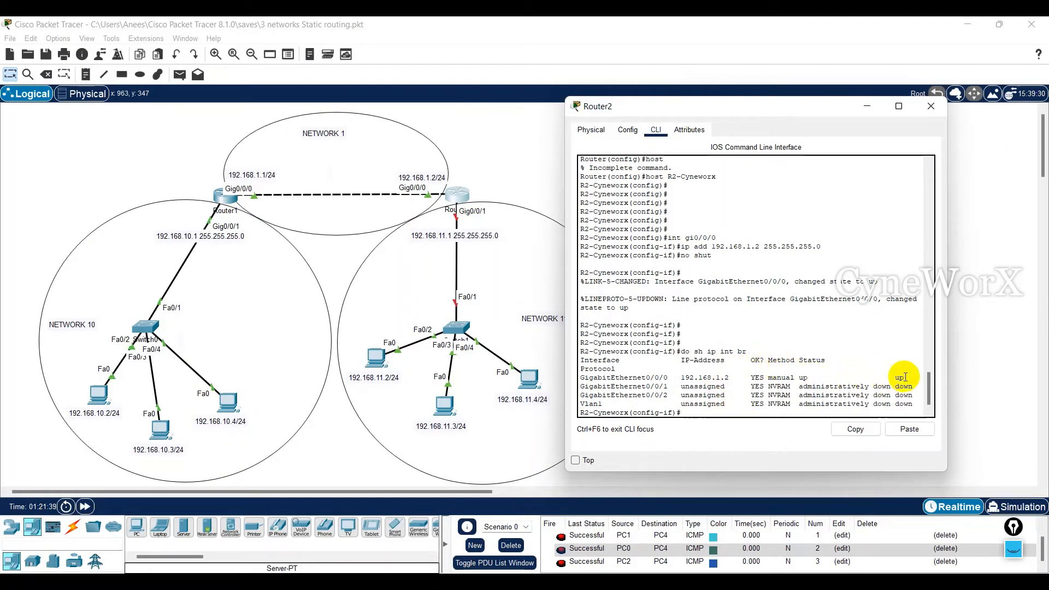
{"action": "left_click_drag", "start_coordinate": [901, 377], "coordinate": [776, 368]}
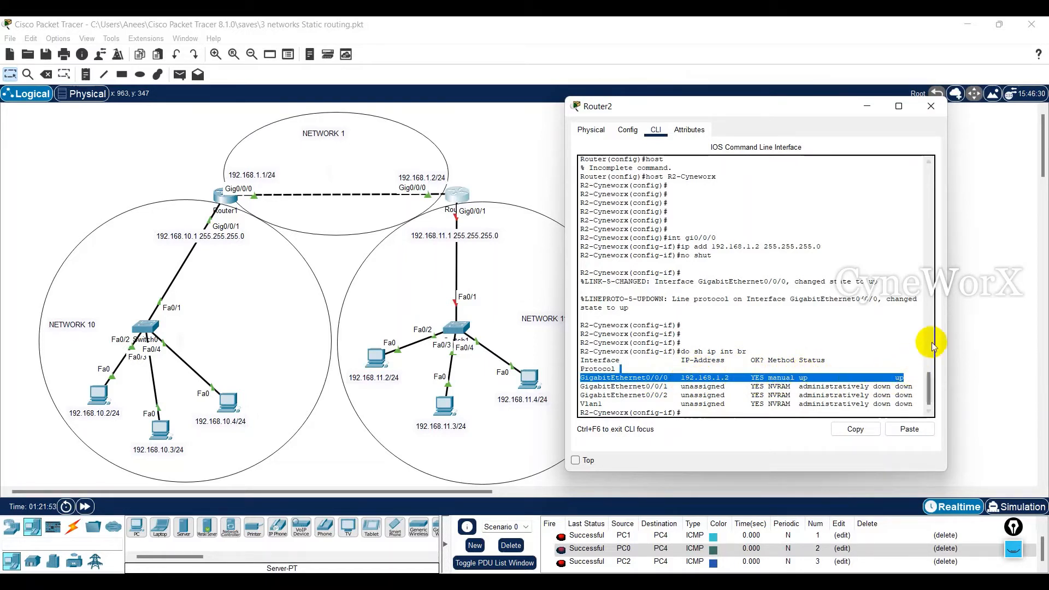
{"action": "left_click_drag", "start_coordinate": [948, 329], "coordinate": [1010, 328]}
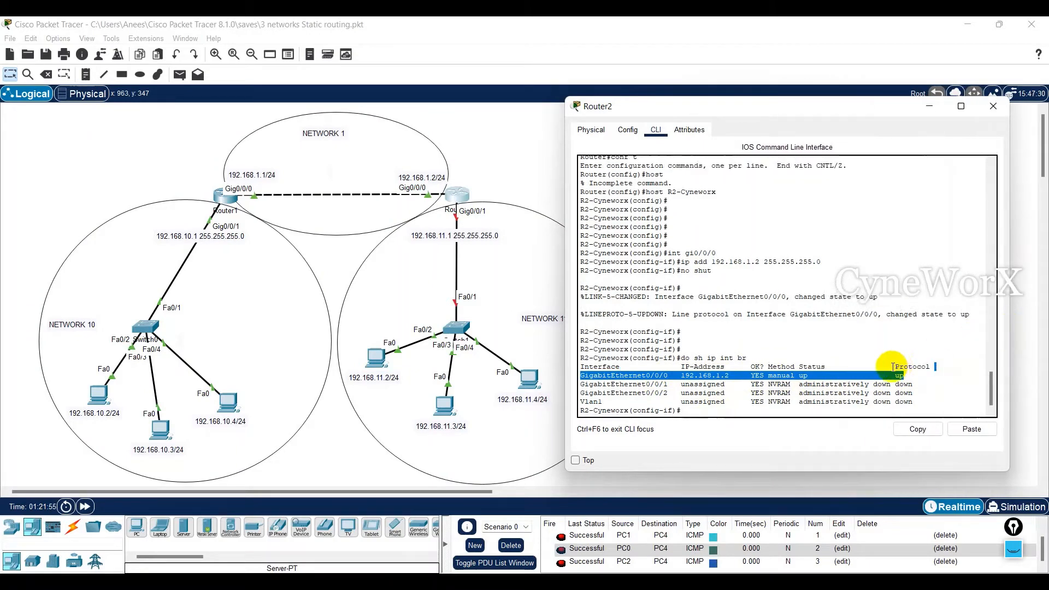
{"action": "left_click", "coordinate": [697, 411]}
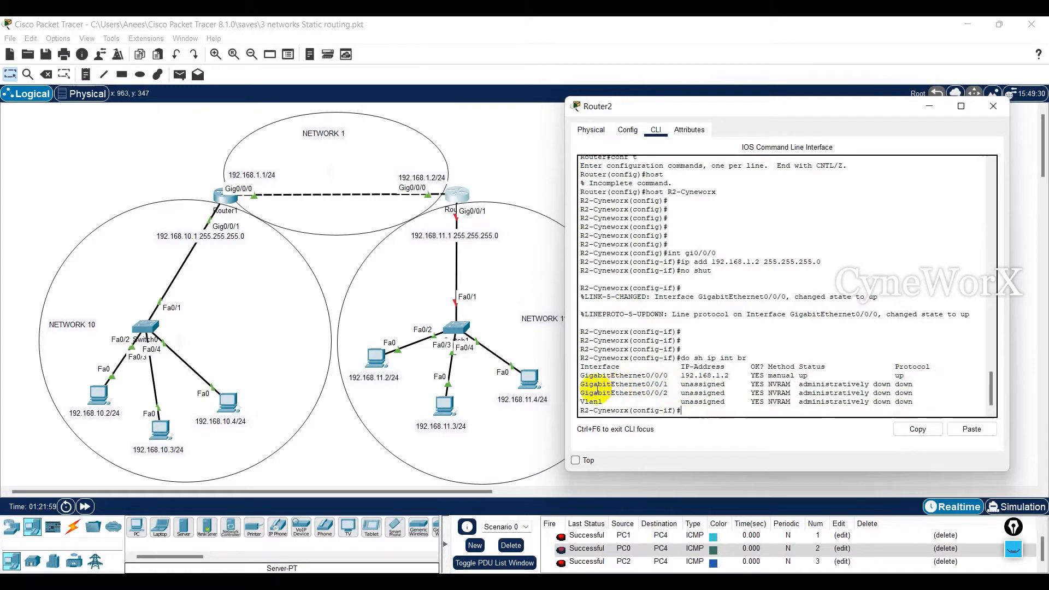
{"action": "left_click_drag", "start_coordinate": [583, 388], "coordinate": [918, 387]}
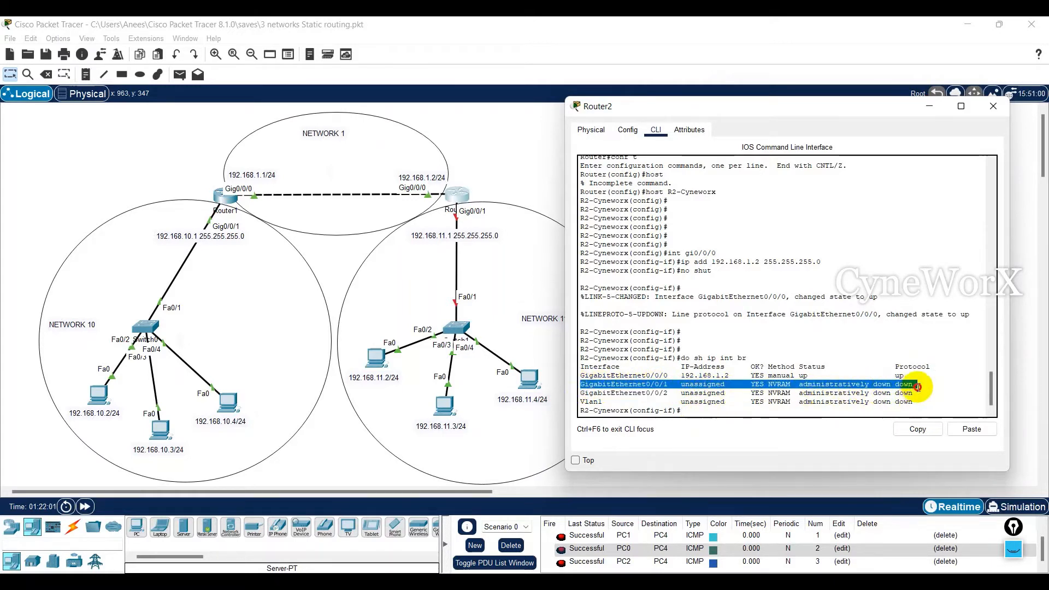
{"action": "left_click", "coordinate": [688, 414]}
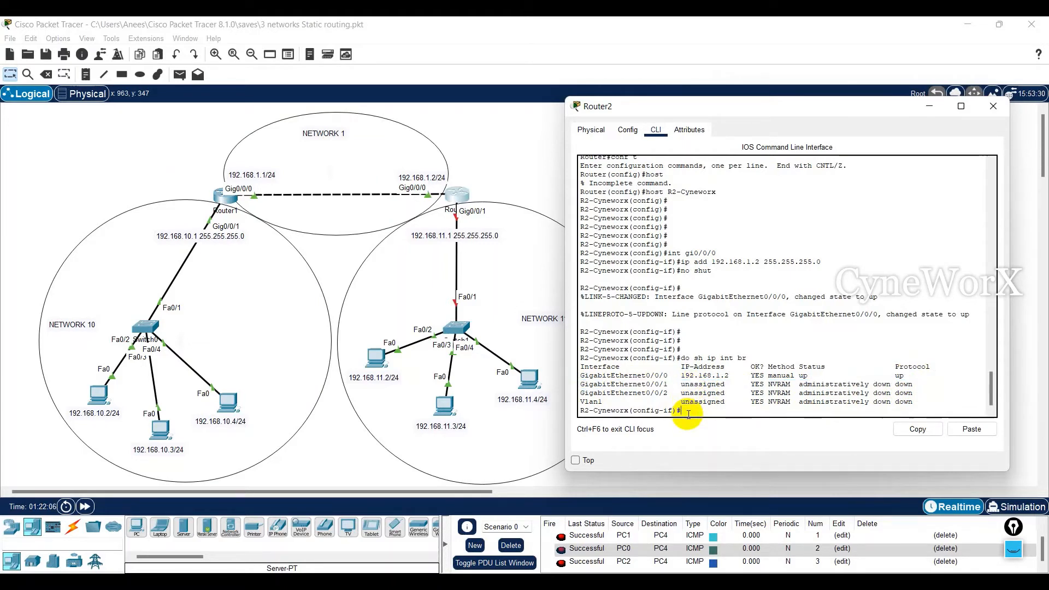
Step: Assign IP address 192.168.11.1 with mask 255.255.255.0 to Router2's interface gi0/0/1
{"action": "type", "text": "int gi0/0/1"}
{"action": "key", "text": "Return"}
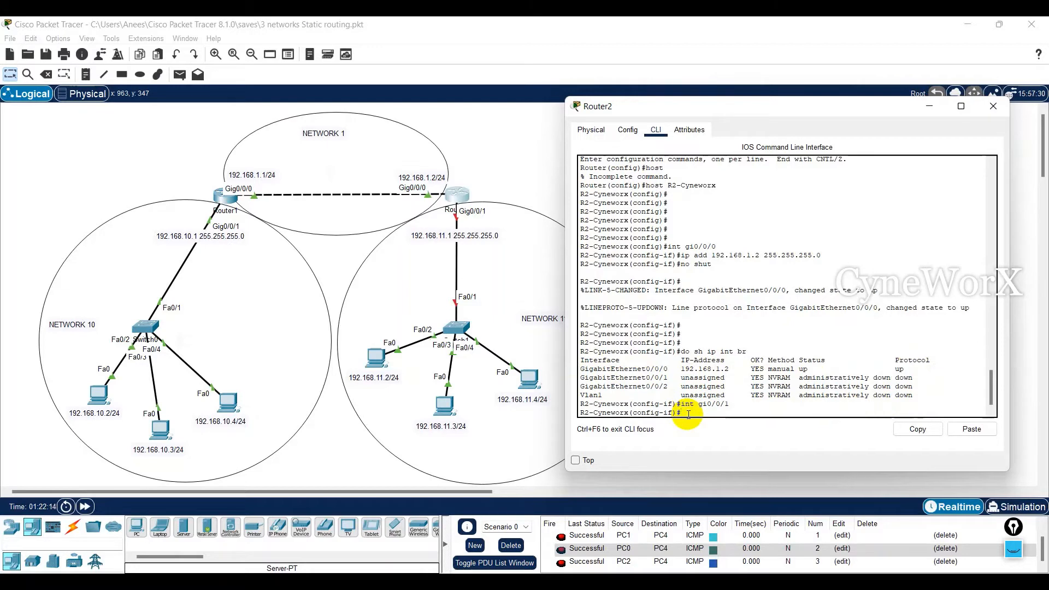
{"action": "type", "text": "ip add 192.168.11.1 255.255.25"}
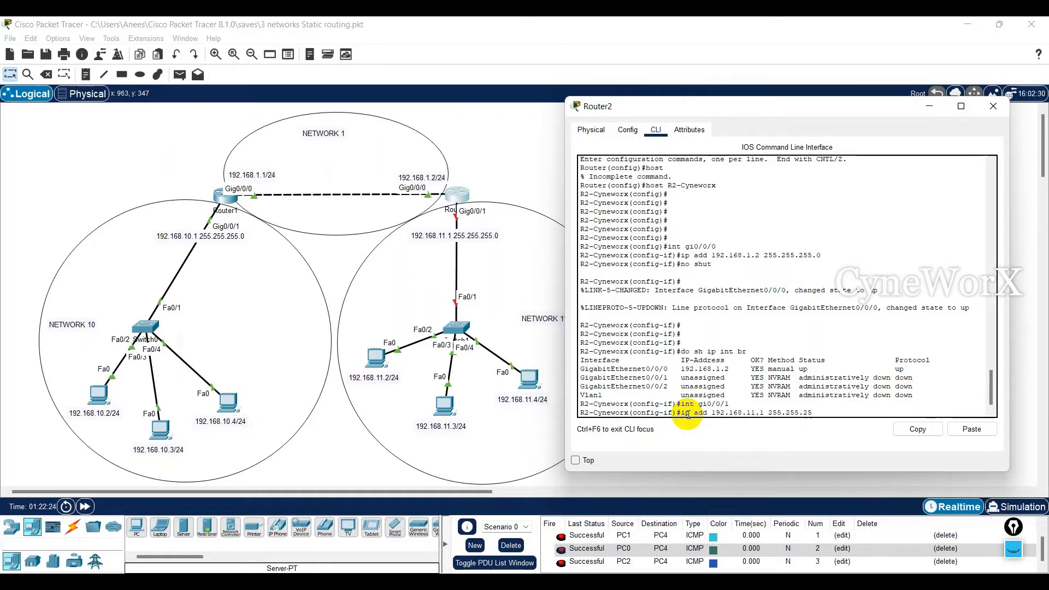
{"action": "type", "text": "5.0"}
{"action": "key", "text": "Return"}
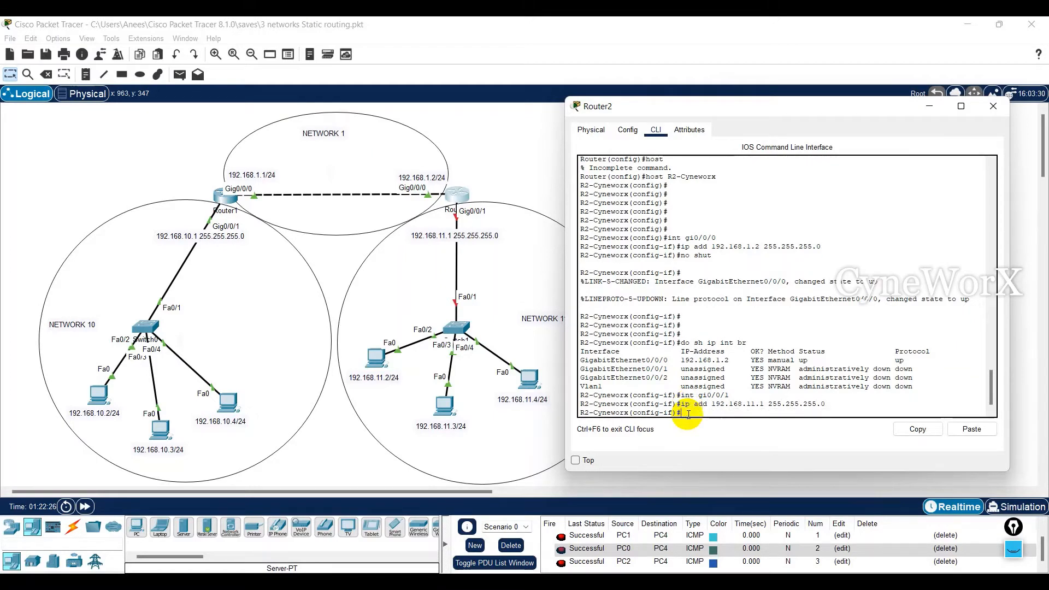
Step: Enable Router2's gi0/0/1 interface with "no shut"
{"action": "type", "text": "no shut"}
{"action": "key", "text": "Return"}
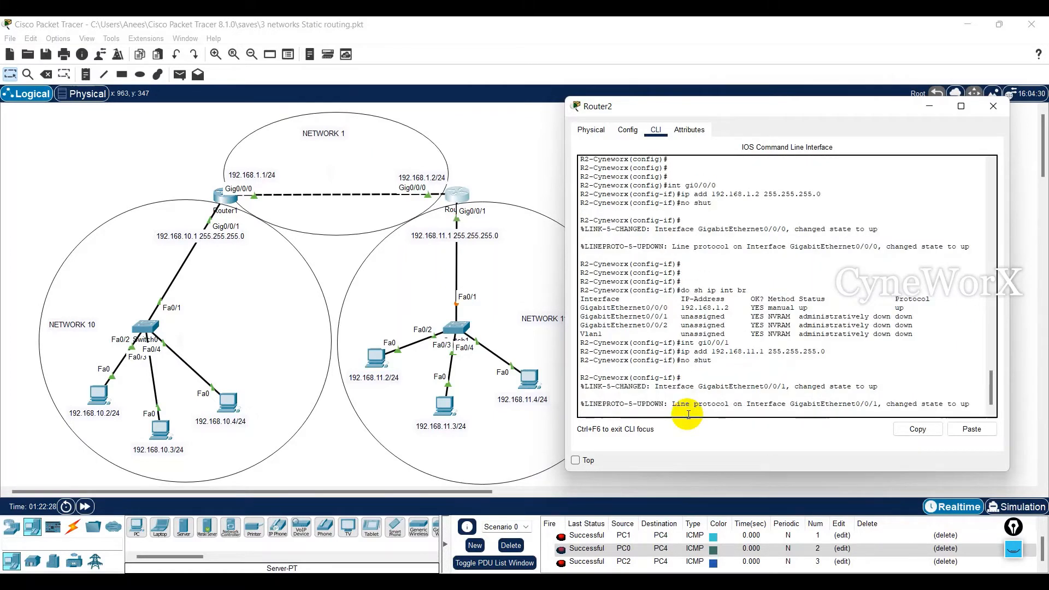
{"action": "key", "text": "Return"}
{"action": "key", "text": "Return"}
{"action": "key", "text": "Return"}
{"action": "key", "text": "Return"}
{"action": "key", "text": "Return"}
Step: Leave Router2's configuration mode with "end" and save its configuration with "wr"
{"action": "type", "text": "en"}
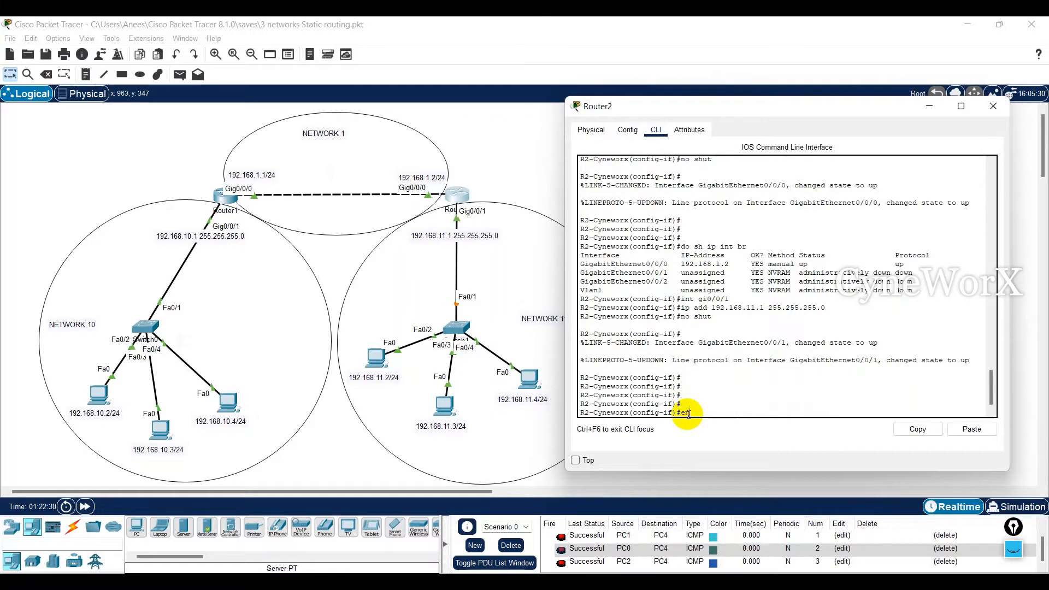
{"action": "type", "text": "d"}
{"action": "key", "text": "Return"}
{"action": "type", "text": "wr"}
{"action": "key", "text": "Return"}
{"action": "key", "text": "Return"}
{"action": "key", "text": "Return"}
{"action": "key", "text": "Return"}
{"action": "key", "text": "Return"}
{"action": "key", "text": "Return"}
{"action": "key", "text": "Return"}
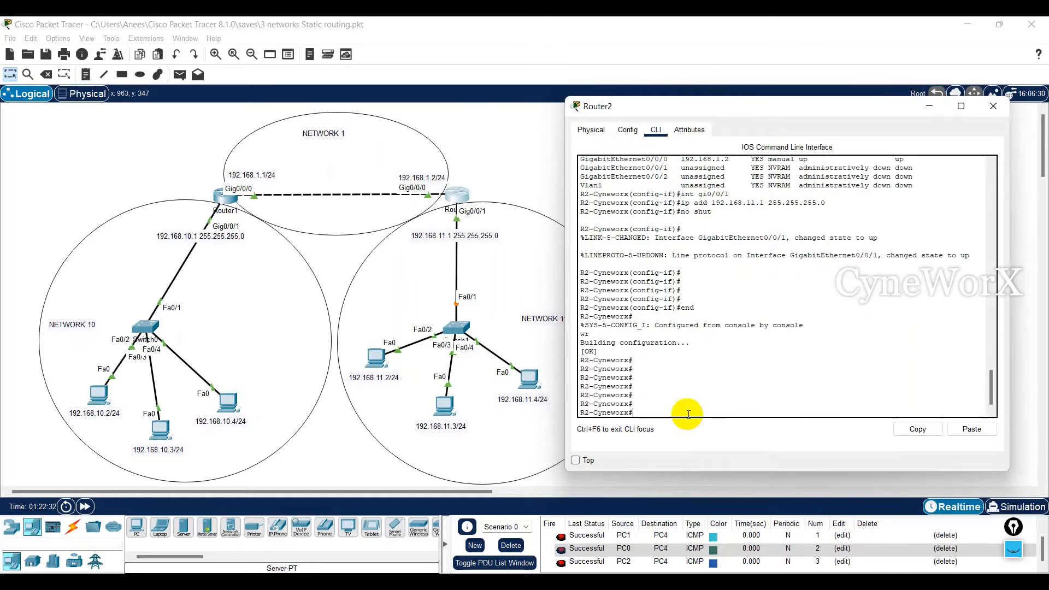
{"action": "key", "text": "Return"}
{"action": "key", "text": "Return"}
Step: Display Router2's routing table with "sh ip route" and compare its directly connected networks with the topology
{"action": "type", "text": "sh"}
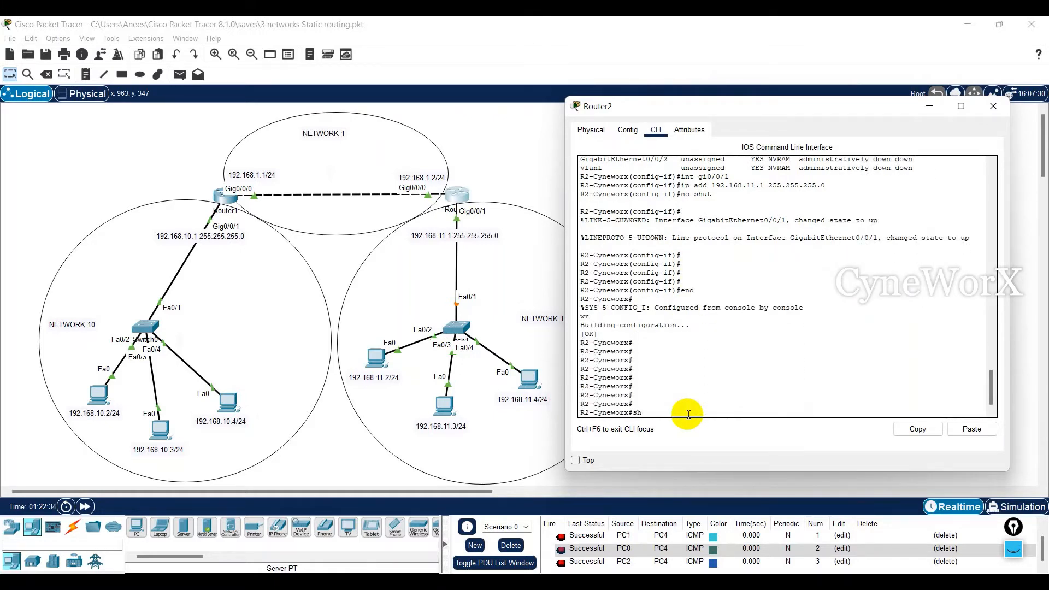
{"action": "type", "text": " ip route"}
{"action": "key", "text": "Return"}
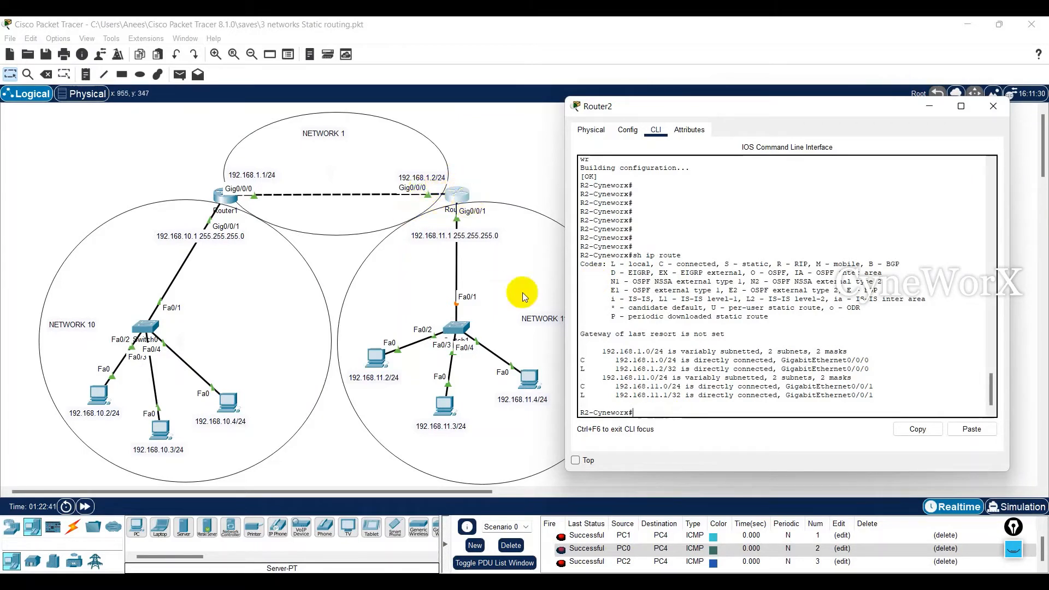
{"action": "left_click_drag", "start_coordinate": [602, 351], "coordinate": [663, 354]}
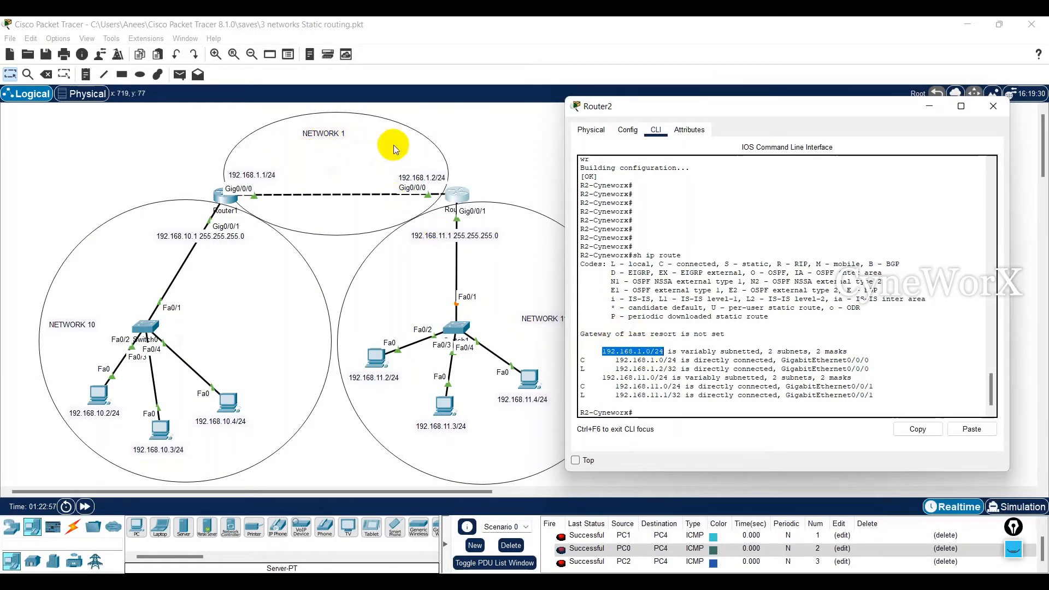
{"action": "left_click_drag", "start_coordinate": [602, 378], "coordinate": [660, 379]}
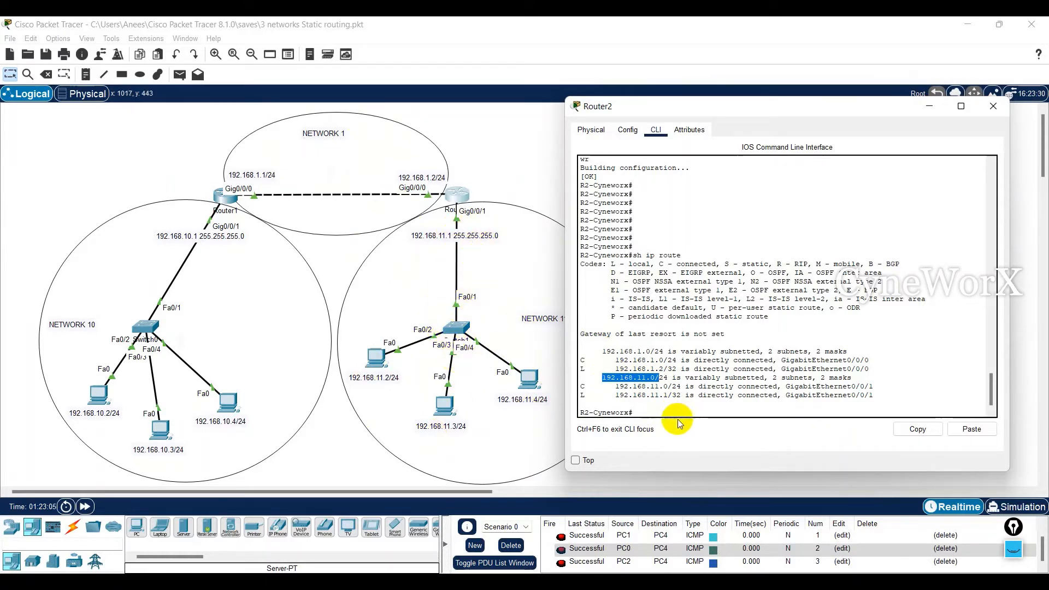
{"action": "left_click", "coordinate": [647, 409]}
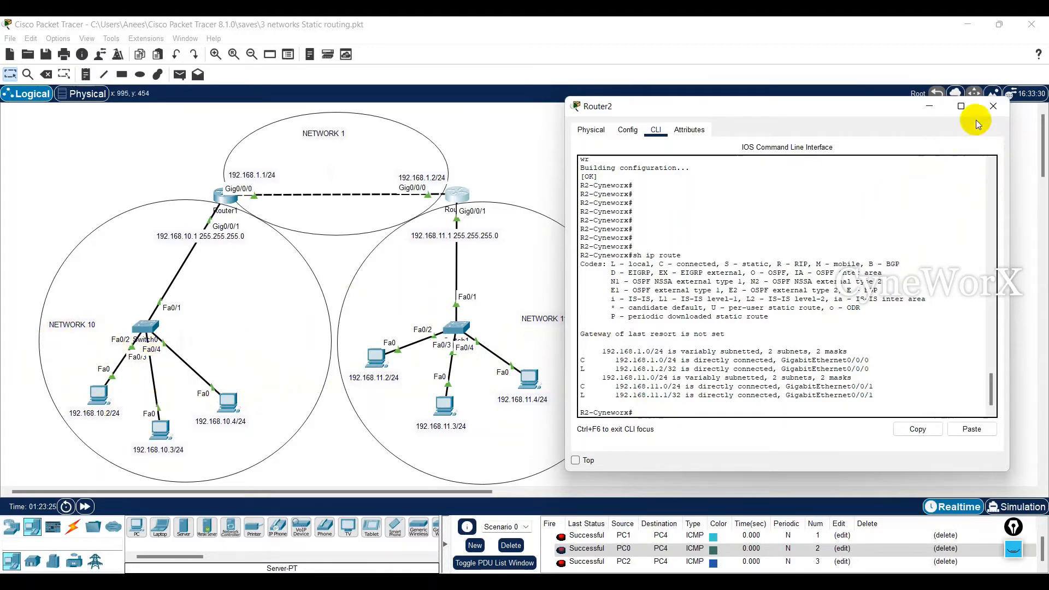
Step: Close Router2 and test connectivity from the PC at 192.168.11.3 by pinging 192.168.10.2 in its Command Prompt
{"action": "left_click", "coordinate": [1007, 111]}
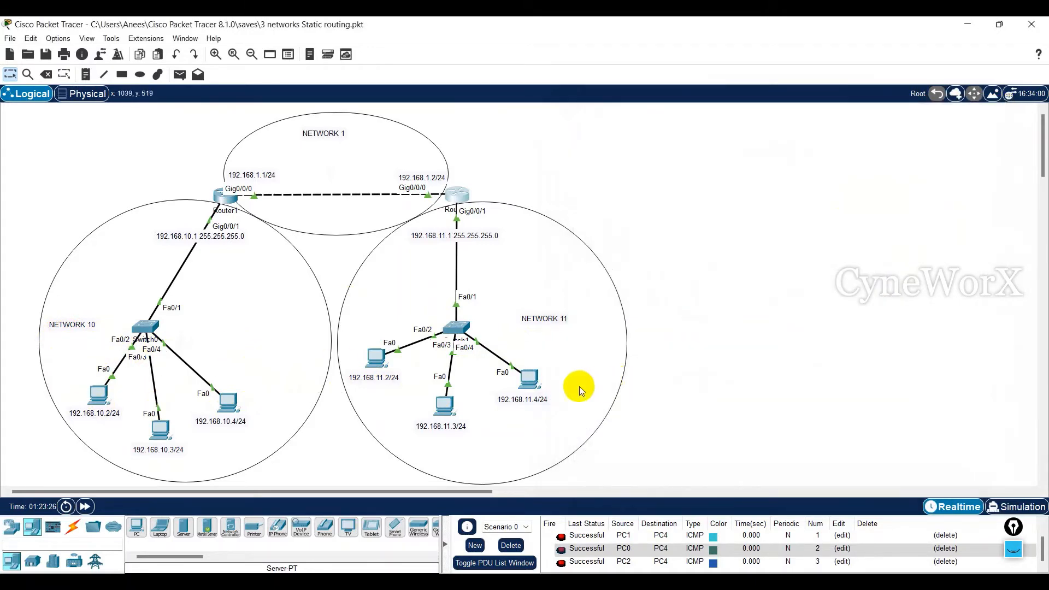
{"action": "left_click", "coordinate": [445, 402]}
{"action": "left_click", "coordinate": [432, 132]}
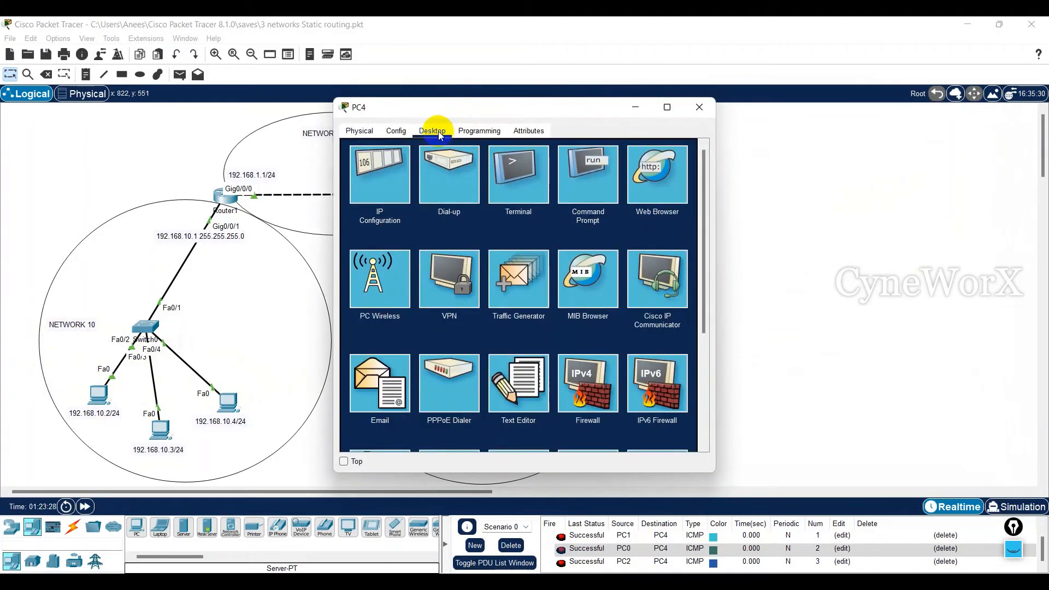
{"action": "left_click", "coordinate": [596, 181]}
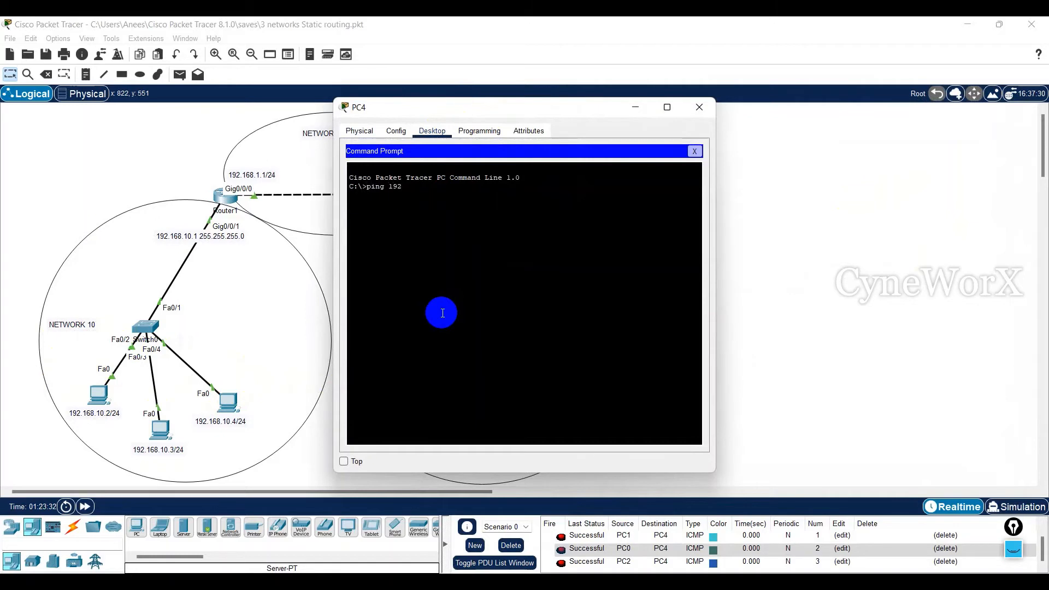
{"action": "type", "text": "ping 192.168.10.2"}
{"action": "key", "text": "Return"}
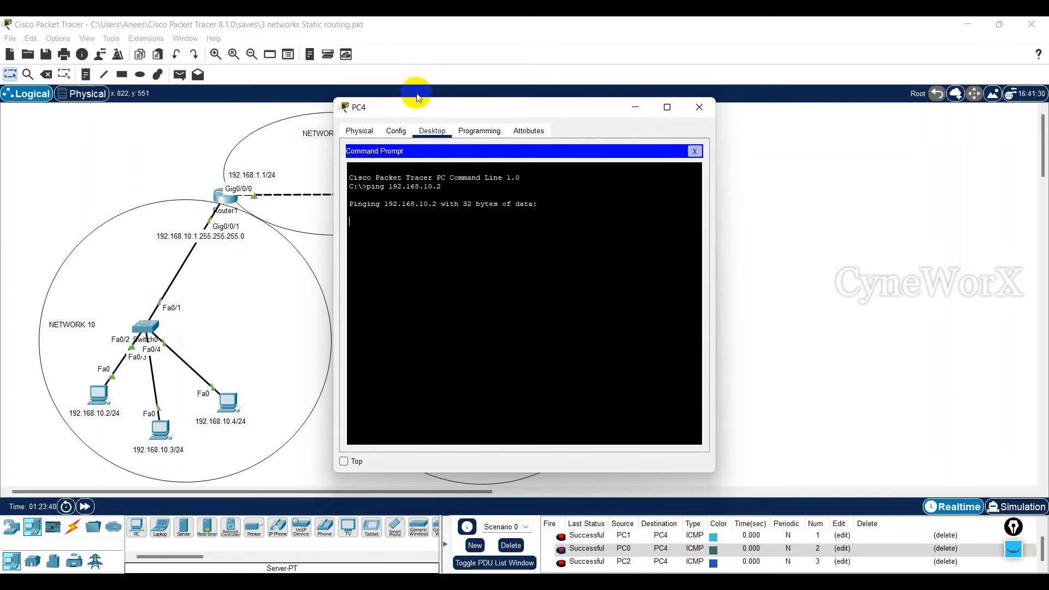
{"action": "left_click_drag", "start_coordinate": [415, 105], "coordinate": [623, 115]}
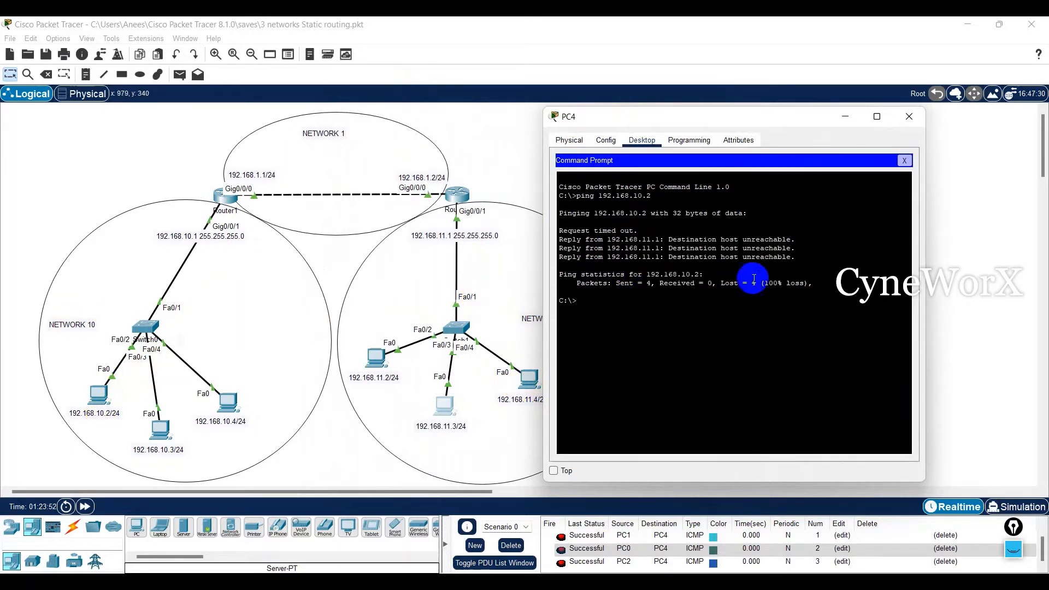
{"action": "left_click_drag", "start_coordinate": [796, 257], "coordinate": [673, 257]}
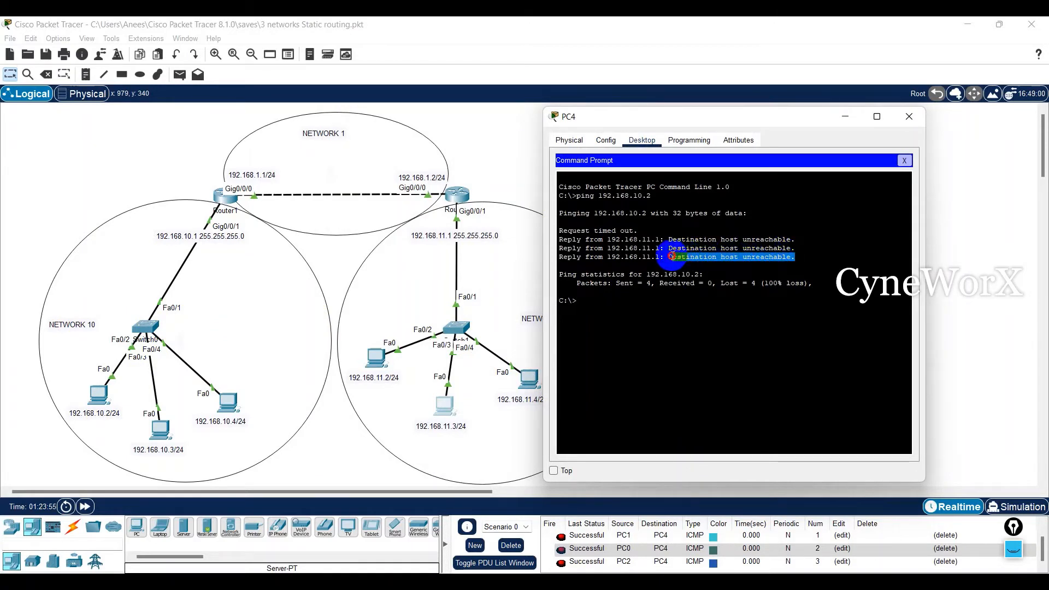
Step: Ping Network 10's gateway 192.168.10.1 from the same PC, and close the PC's window
{"action": "left_click", "coordinate": [590, 302]}
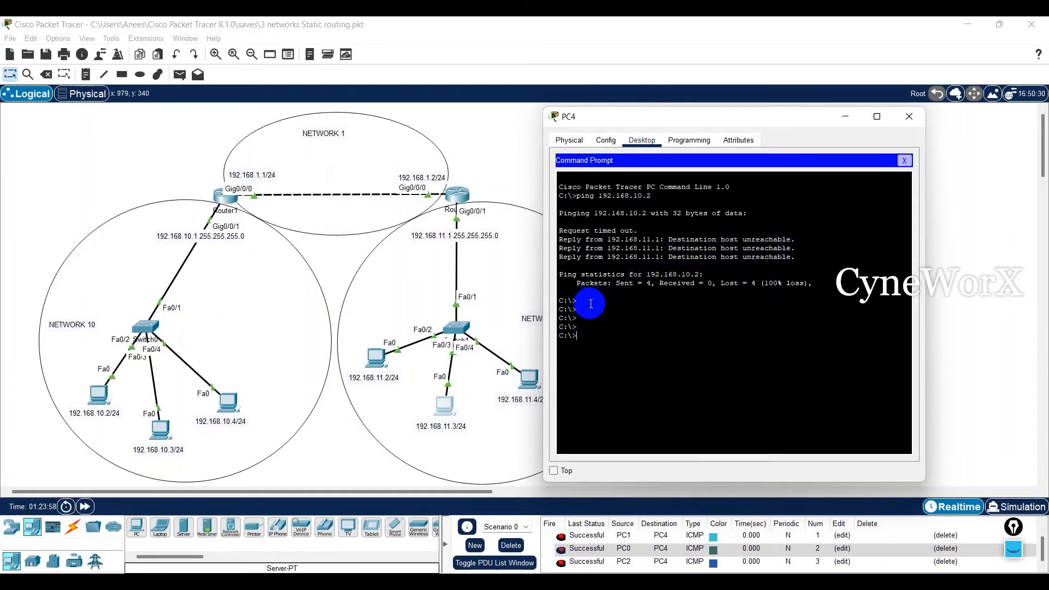
{"action": "key", "text": "Up"}
{"action": "key", "text": "Return"}
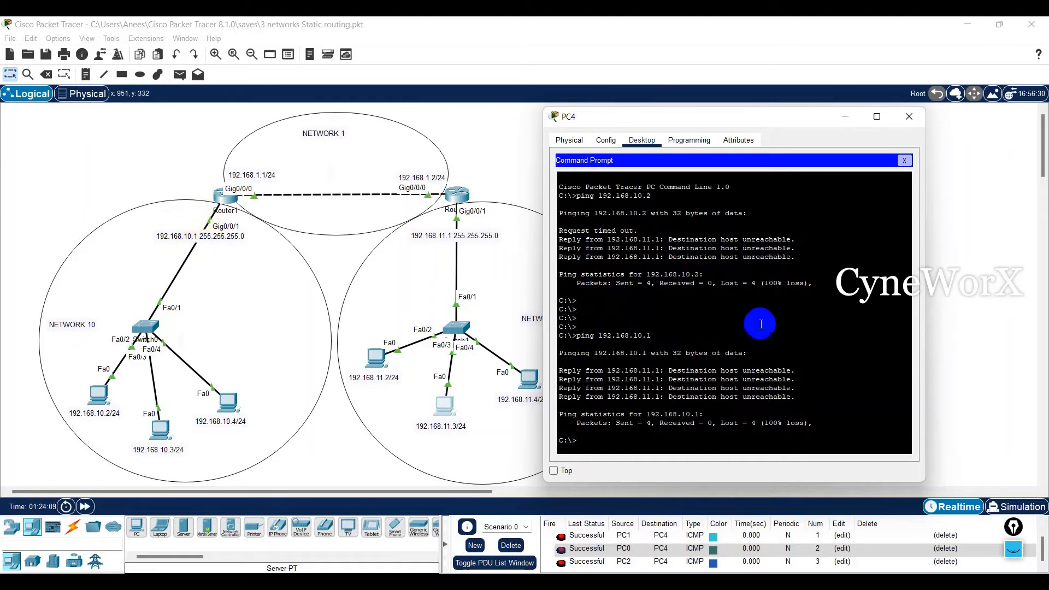
{"action": "left_click", "coordinate": [912, 117]}
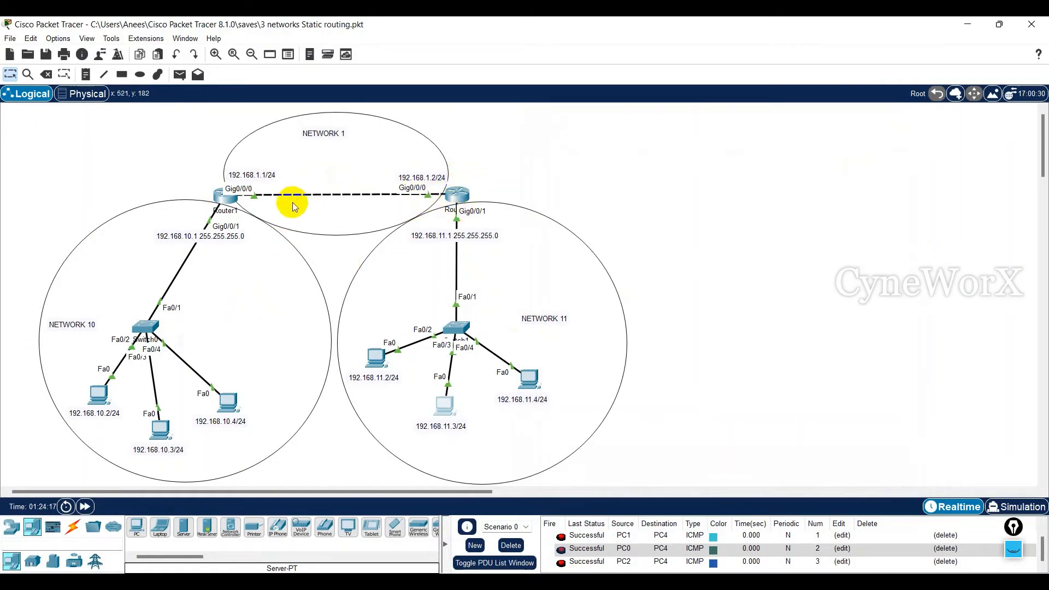
Step: Open Router1's command line and display its routing table with "sh ip route"
{"action": "mouse_move", "coordinate": [218, 212]}
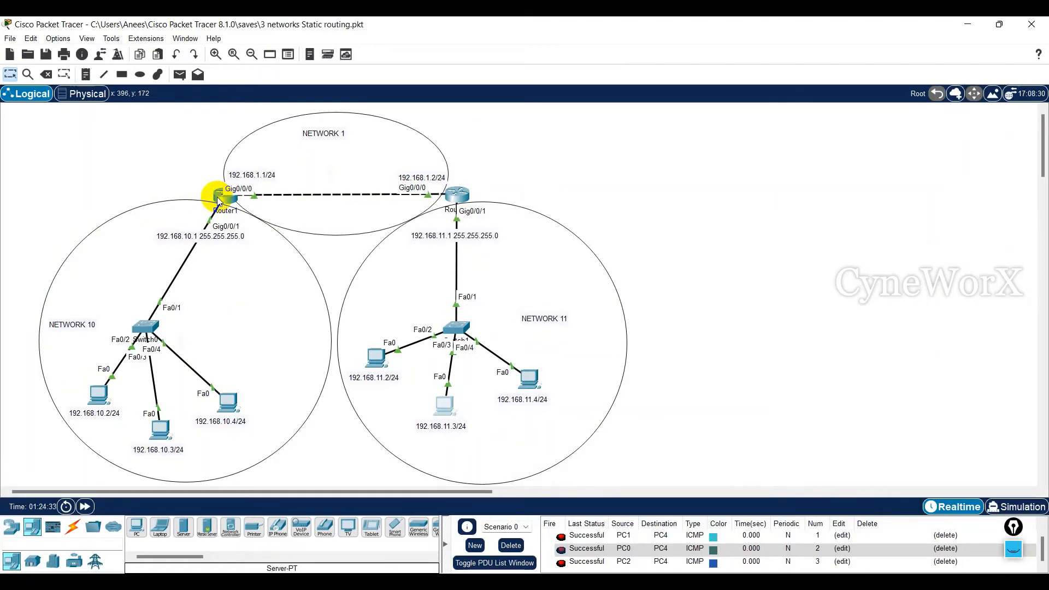
{"action": "mouse_move", "coordinate": [222, 197]}
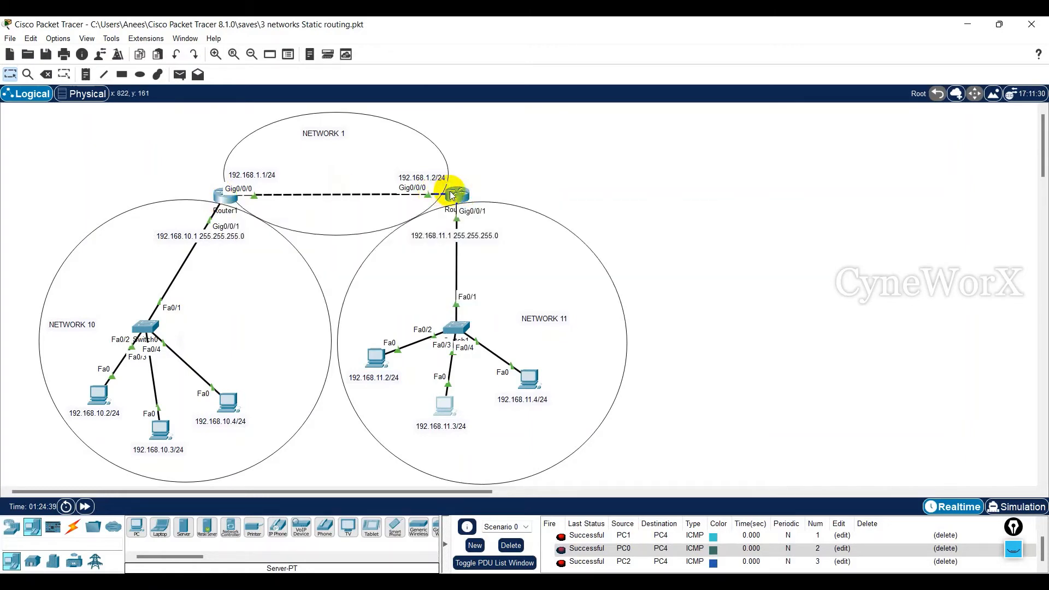
{"action": "mouse_move", "coordinate": [451, 195]}
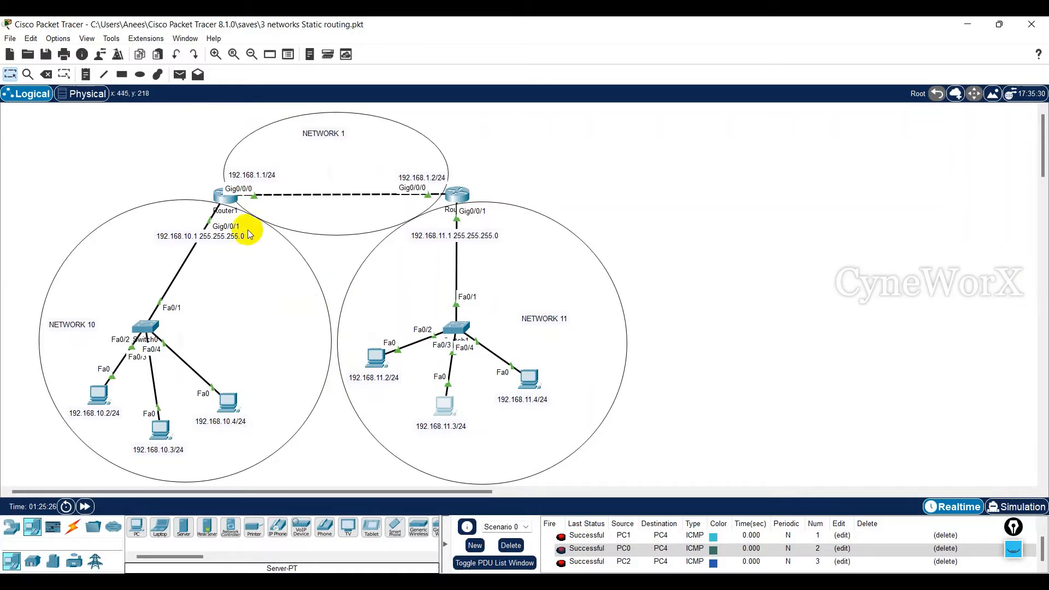
{"action": "mouse_move", "coordinate": [260, 191]}
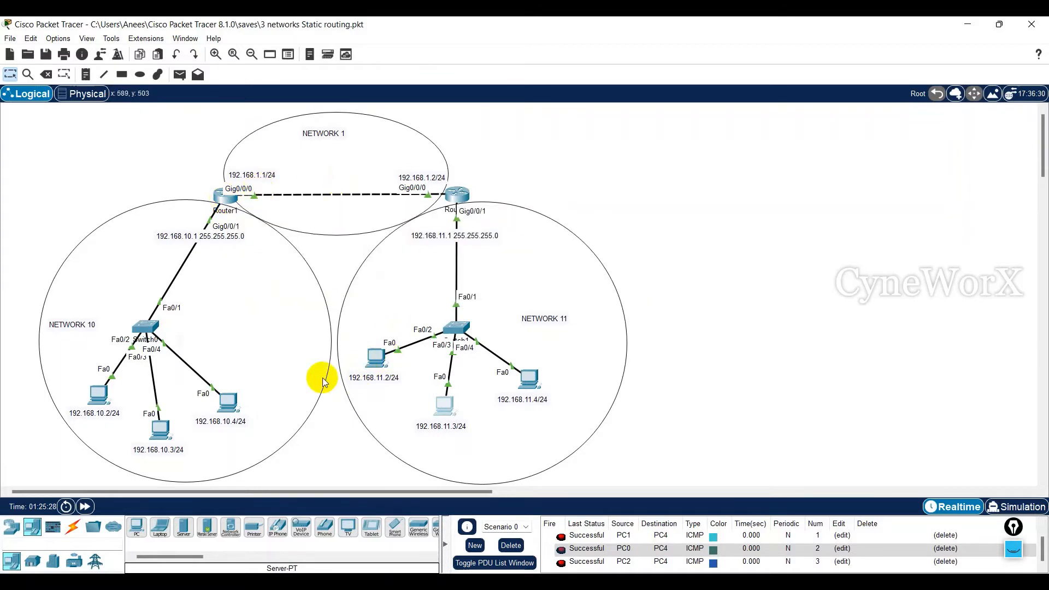
{"action": "left_click", "coordinate": [224, 195]}
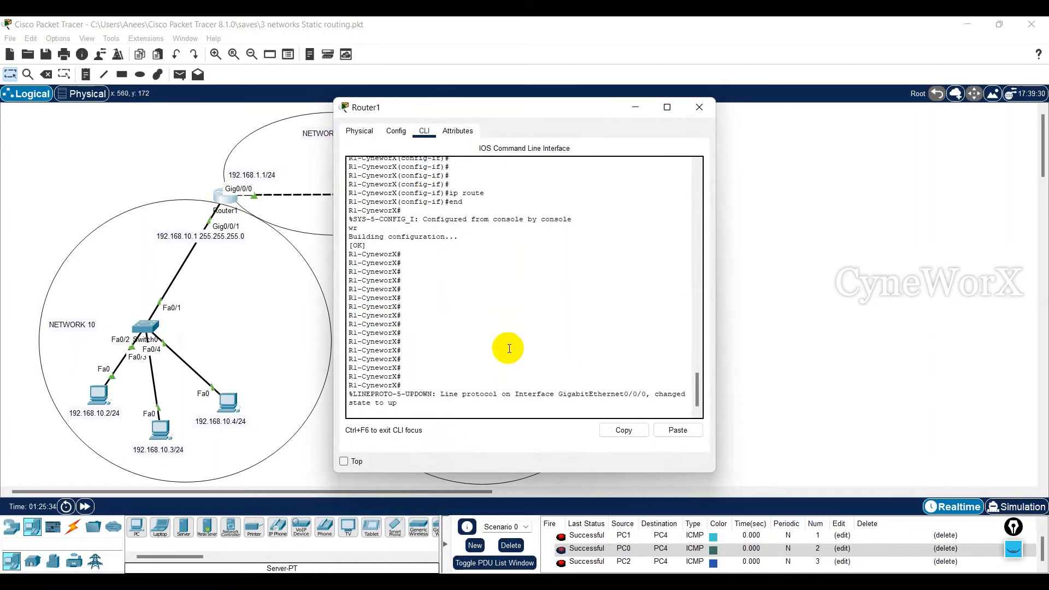
{"action": "key", "text": "Return"}
{"action": "key", "text": "Return"}
{"action": "key", "text": "Return"}
{"action": "key", "text": "Return"}
{"action": "key", "text": "Return"}
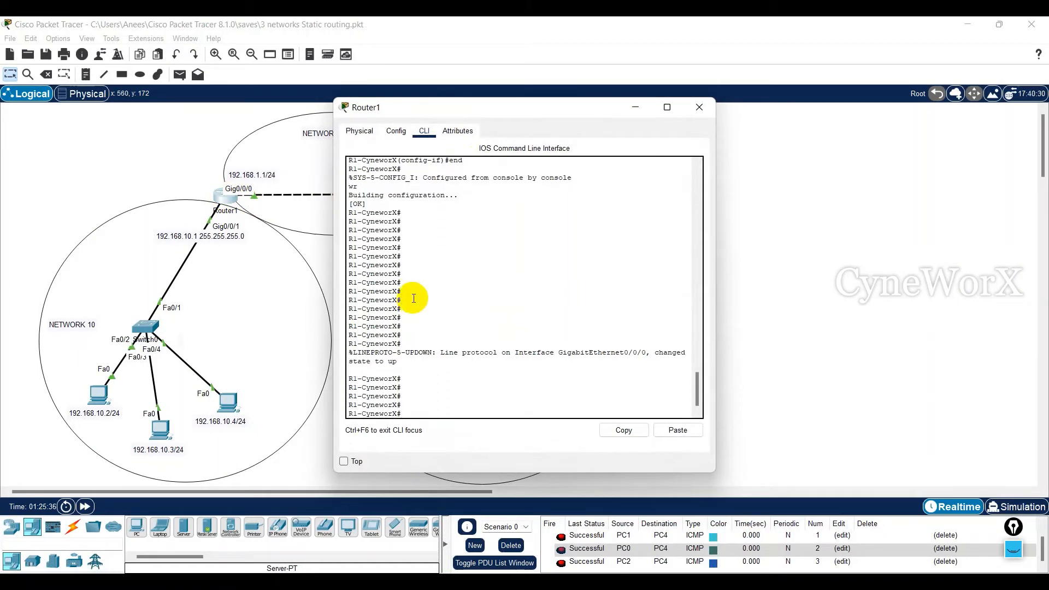
{"action": "type", "text": "sh ip route"}
{"action": "key", "text": "Return"}
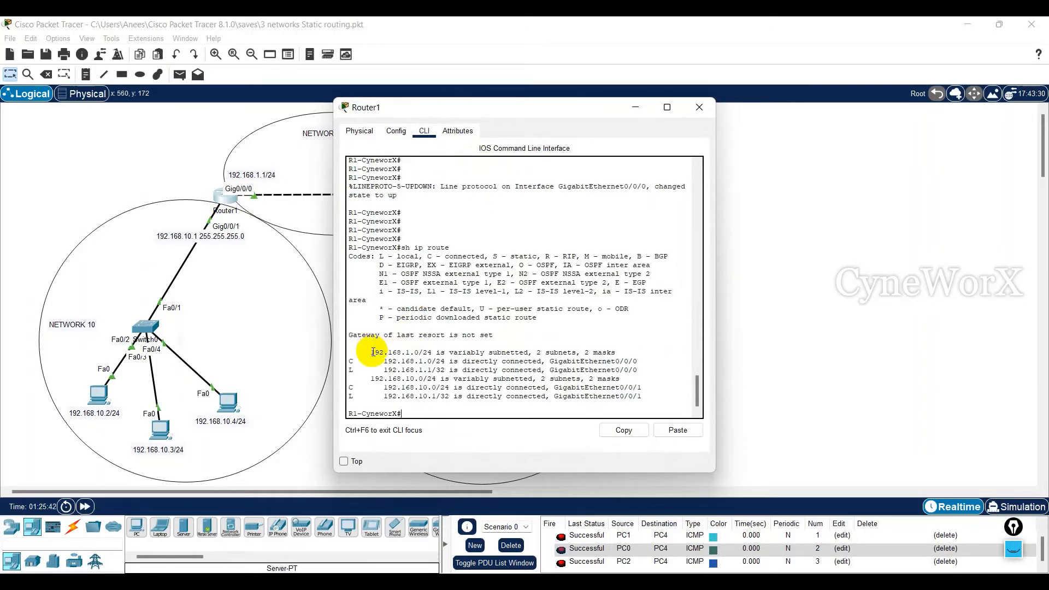
Step: Examine the directly connected networks in Router1's routing table and compare them with the topology
{"action": "left_click_drag", "start_coordinate": [371, 352], "coordinate": [616, 353]}
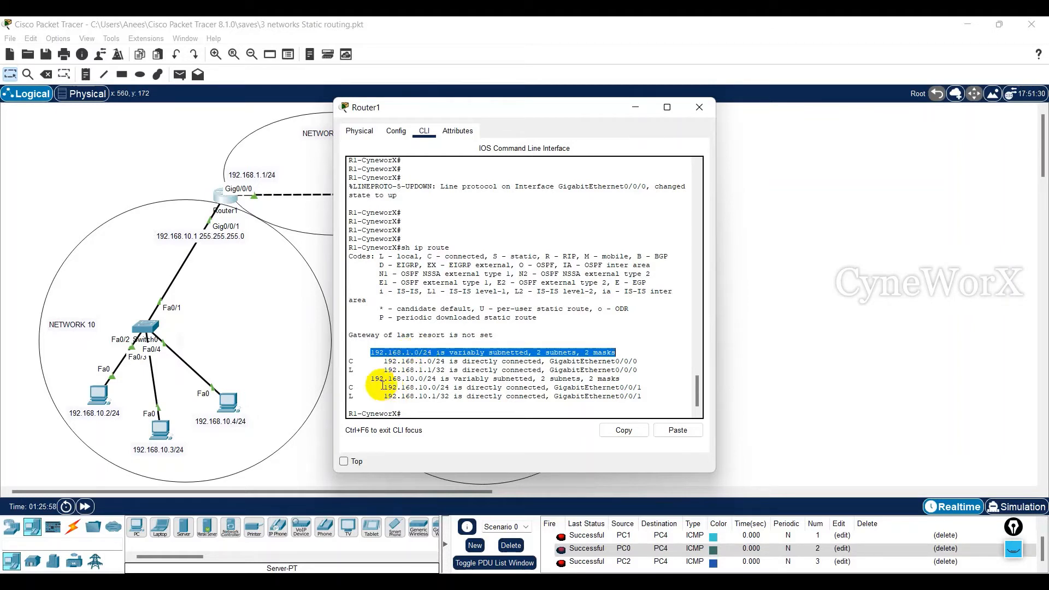
{"action": "left_click_drag", "start_coordinate": [370, 379], "coordinate": [439, 379]}
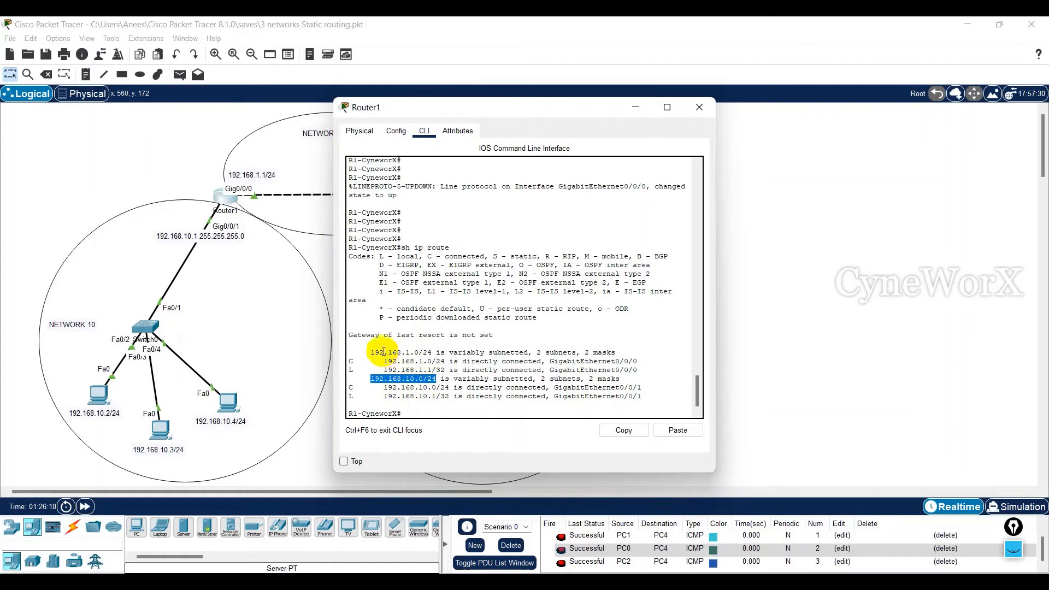
{"action": "left_click_drag", "start_coordinate": [371, 353], "coordinate": [421, 355]}
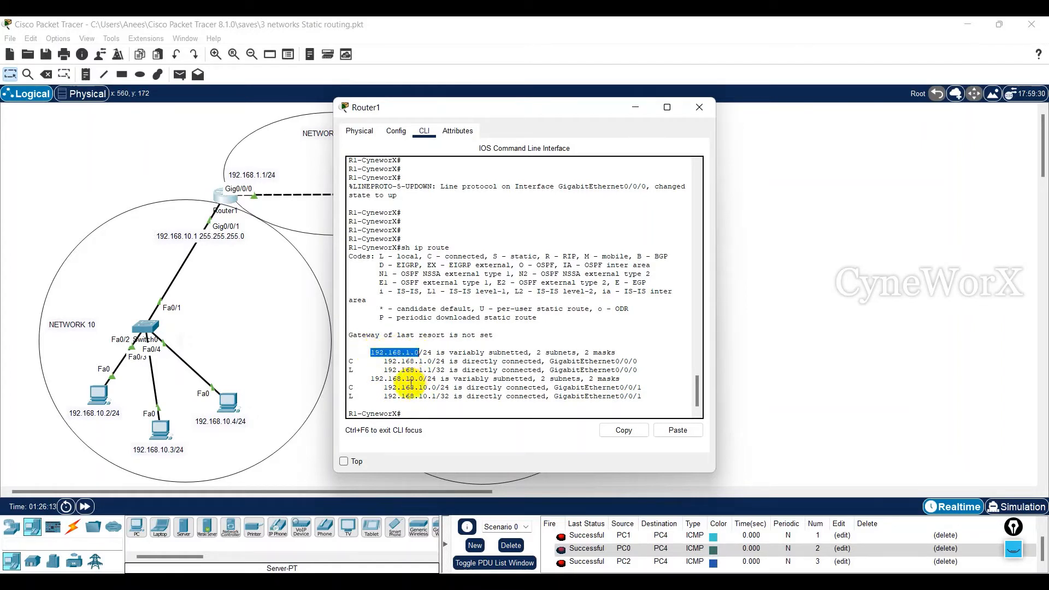
{"action": "left_click_drag", "start_coordinate": [384, 396], "coordinate": [436, 397]}
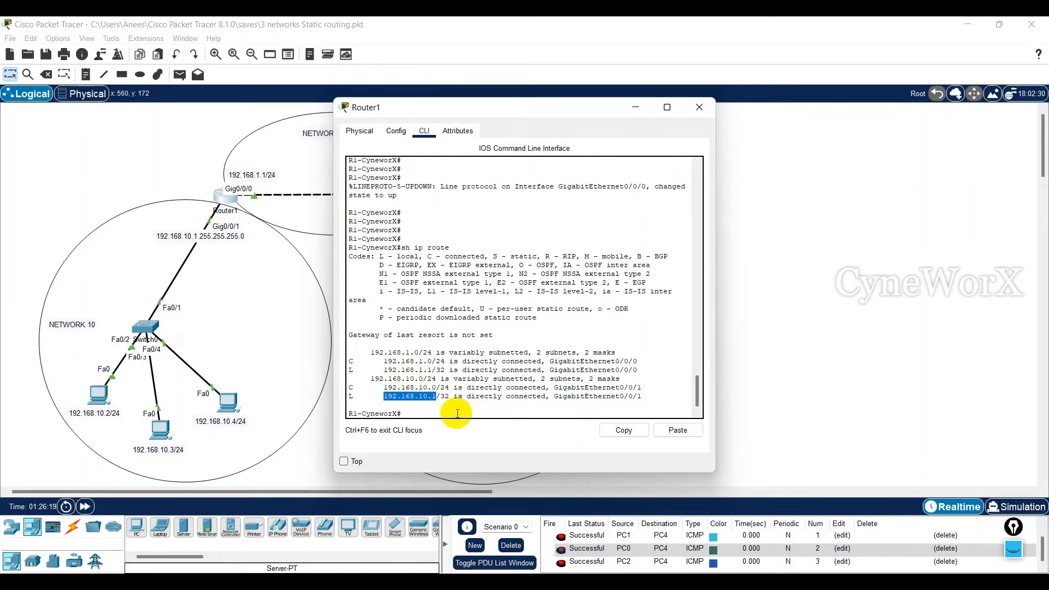
{"action": "left_click", "coordinate": [434, 412]}
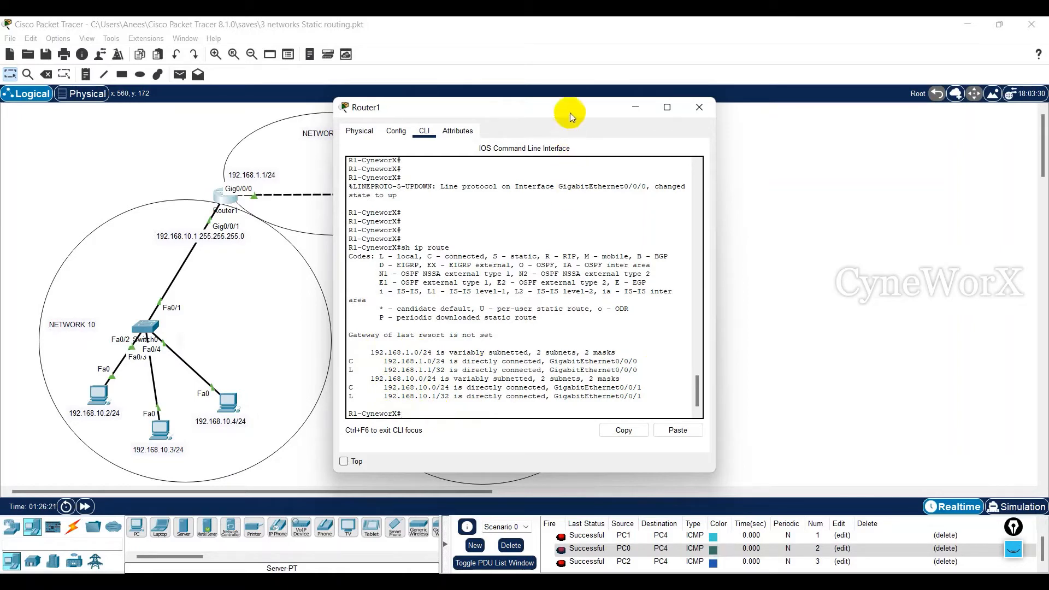
{"action": "left_click_drag", "start_coordinate": [568, 112], "coordinate": [874, 81]}
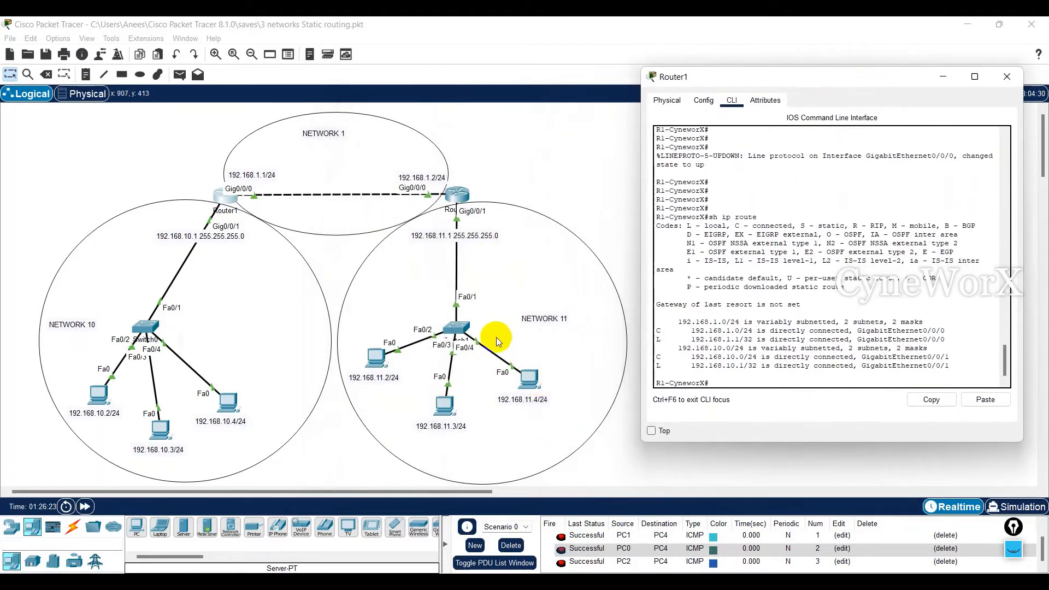
Step: Enter Router1's configuration mode with "conf t" and begin a static route with "ip route 192.168.11.0 255.255.255.0"
{"action": "left_click_drag", "start_coordinate": [809, 86], "coordinate": [711, 97]}
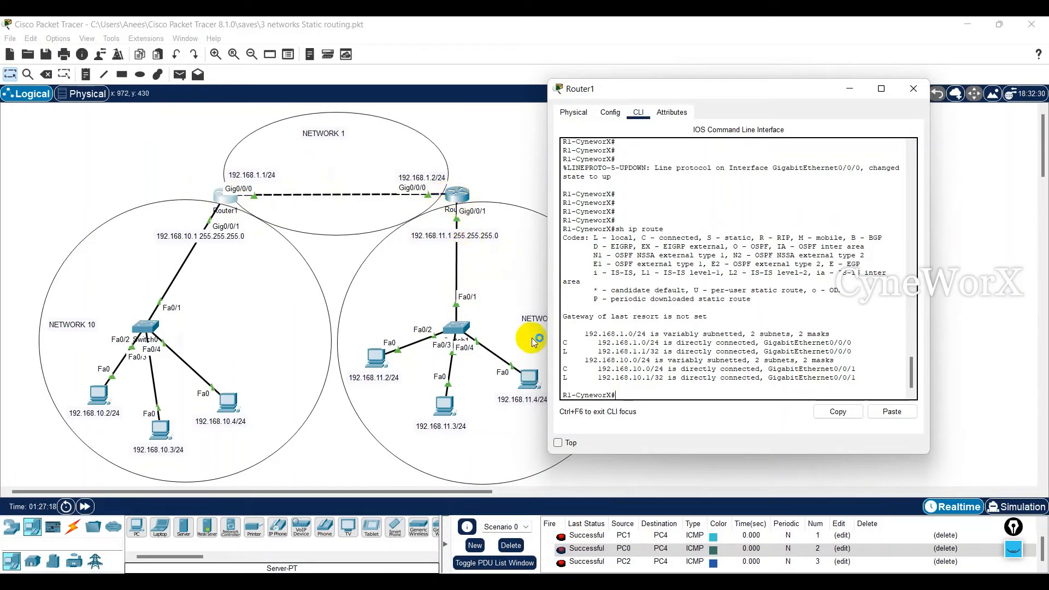
{"action": "type", "text": "conf t"}
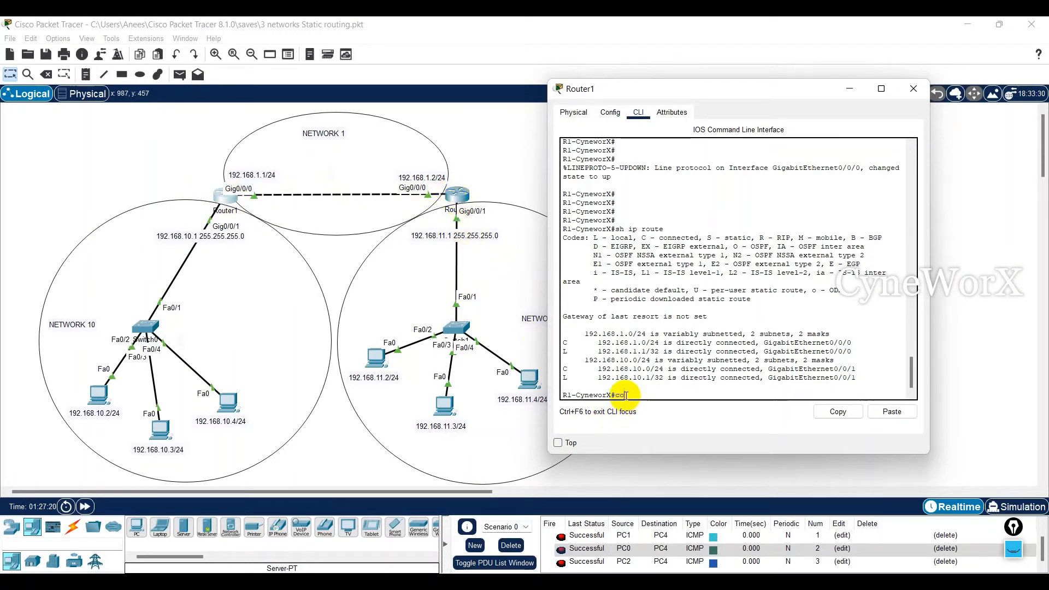
{"action": "key", "text": "Return"}
{"action": "type", "text": "ip "}
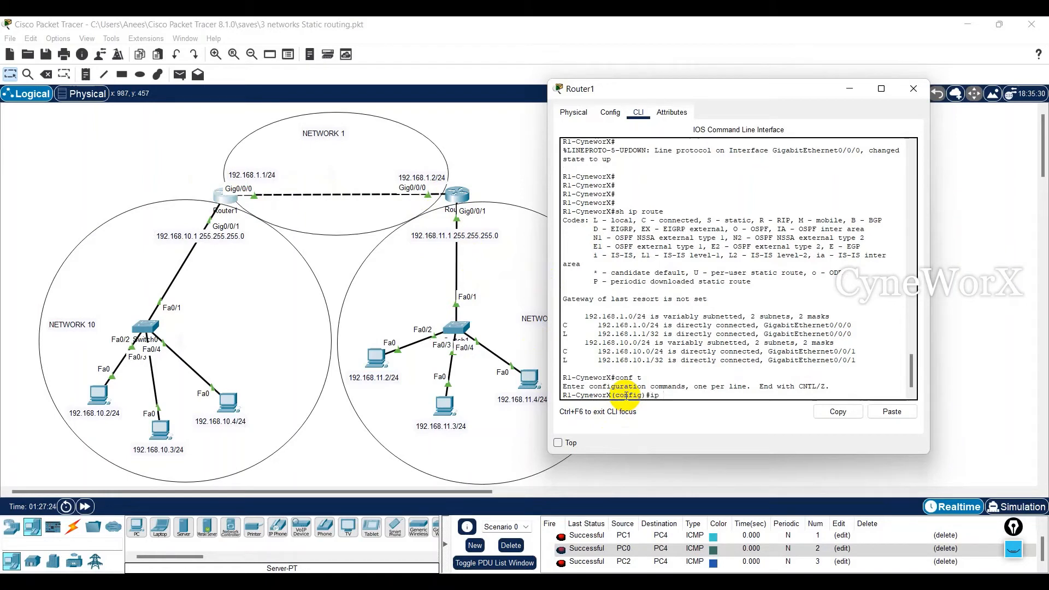
{"action": "type", "text": "route"}
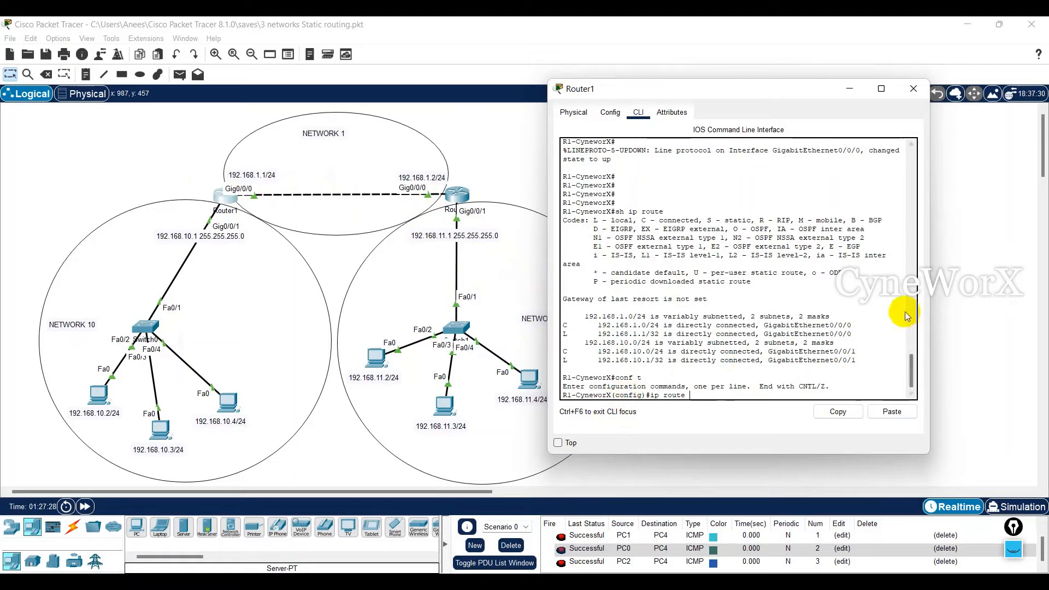
{"action": "left_click_drag", "start_coordinate": [930, 290], "coordinate": [1040, 290]}
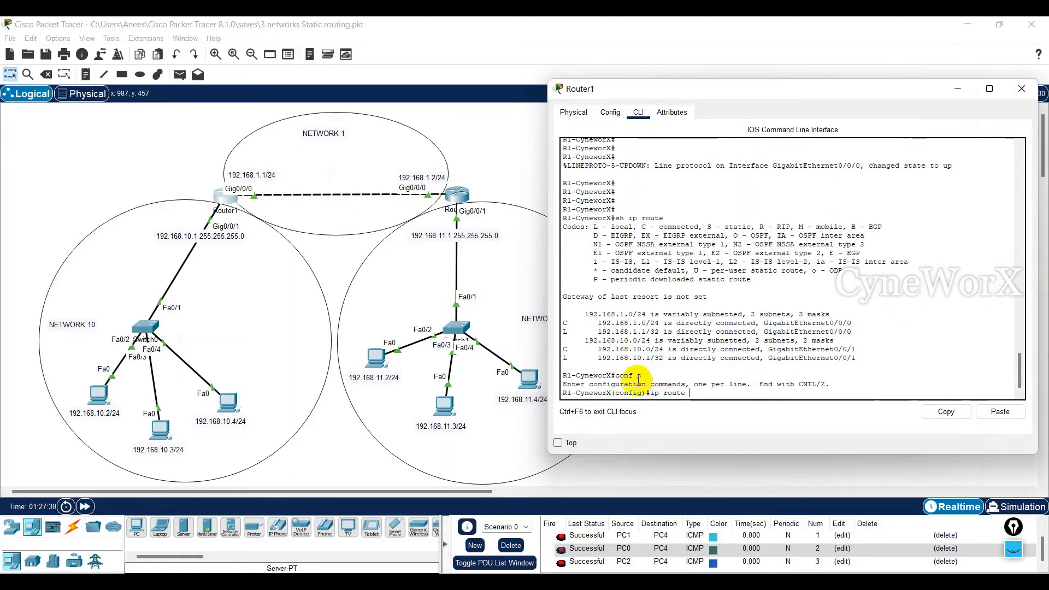
{"action": "type", "text": "192."}
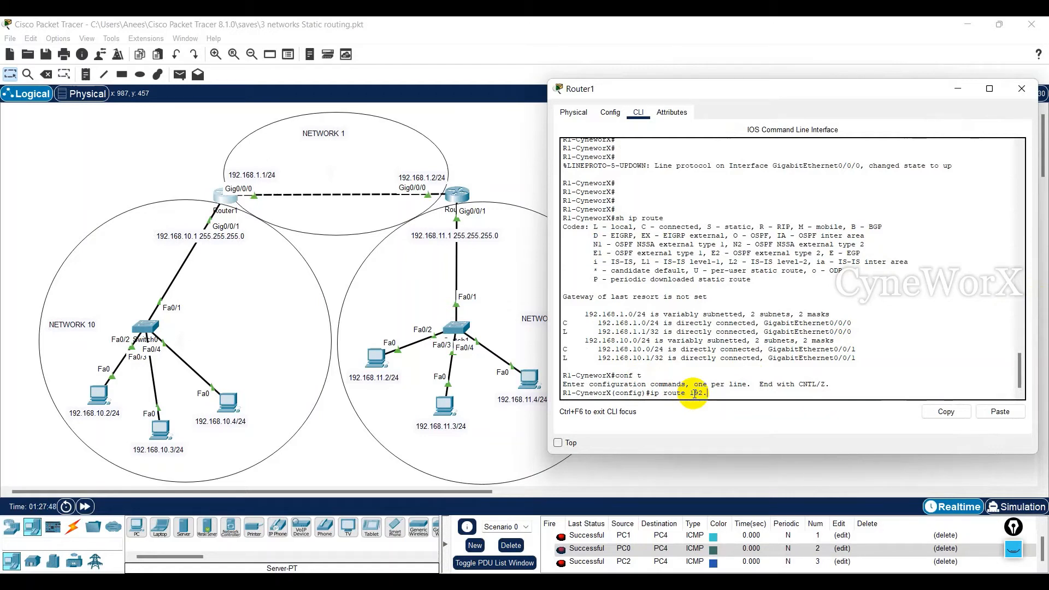
{"action": "type", "text": "168.11.0"}
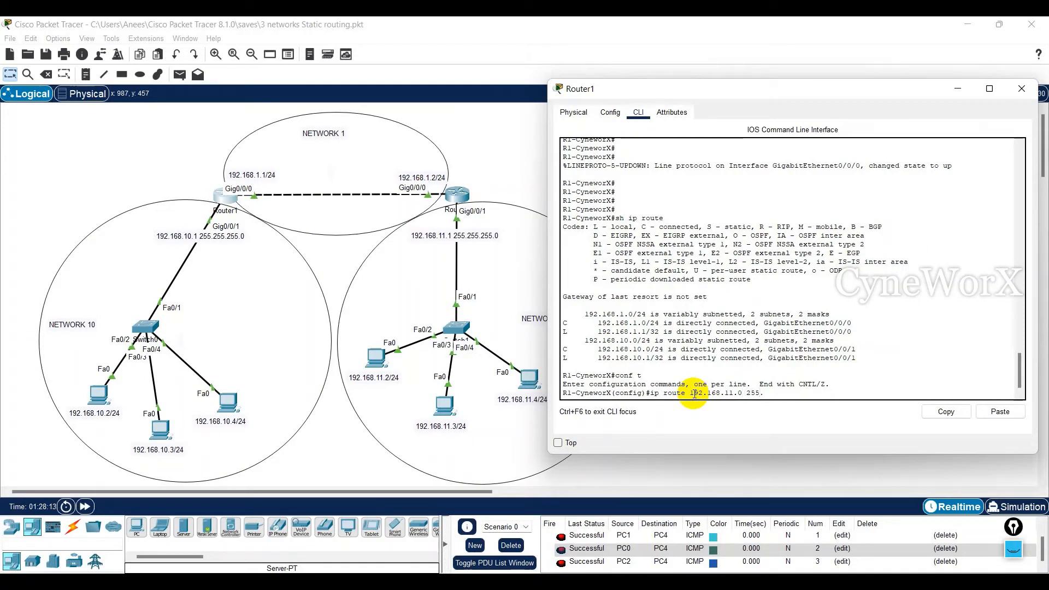
{"action": "type", "text": "255.255.0"}
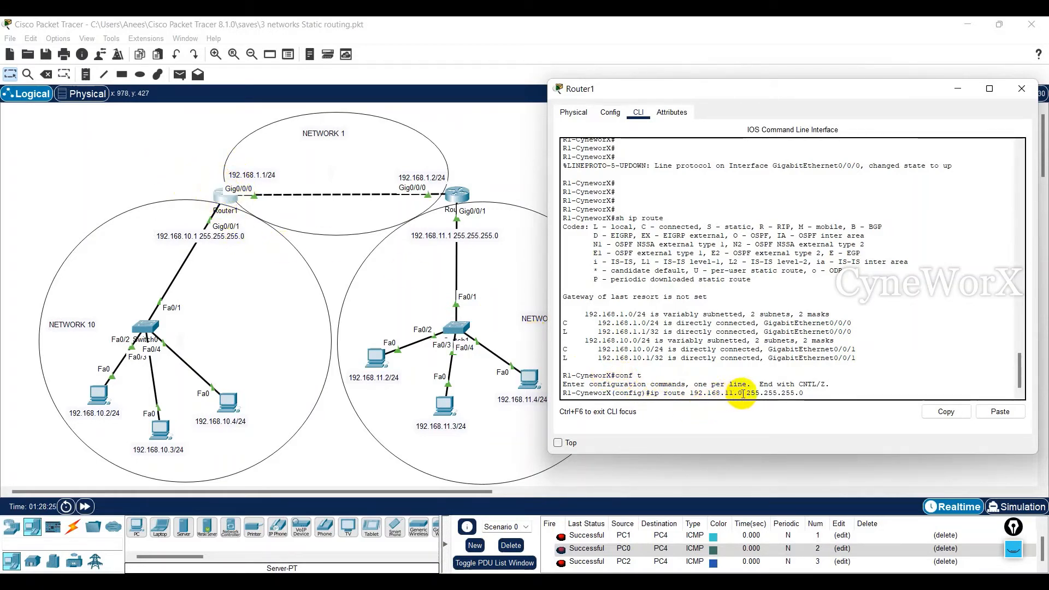
{"action": "left_click_drag", "start_coordinate": [744, 392], "coordinate": [690, 393]}
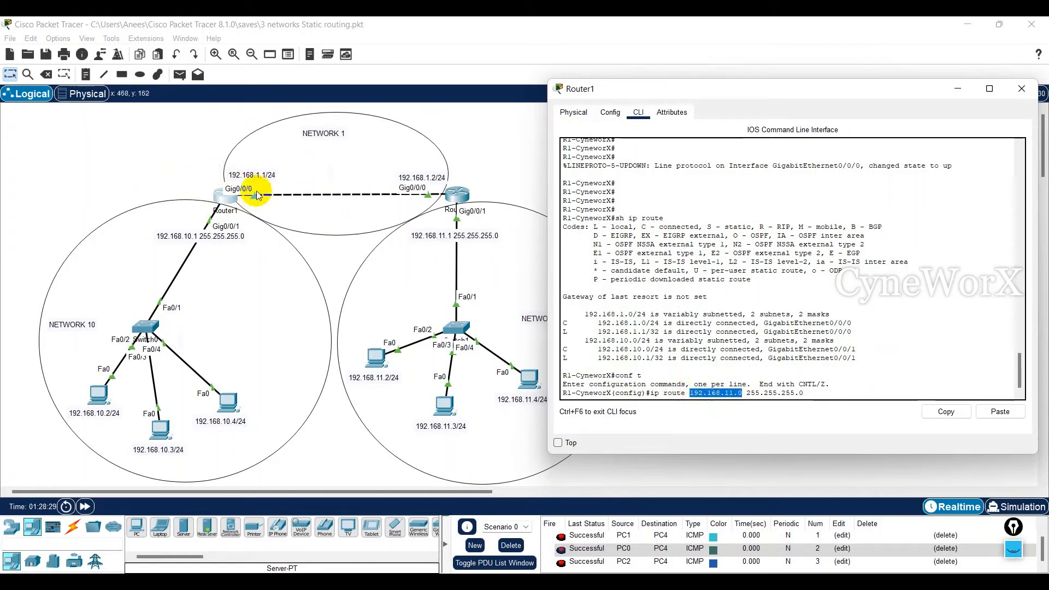
{"action": "left_click", "coordinate": [810, 395]}
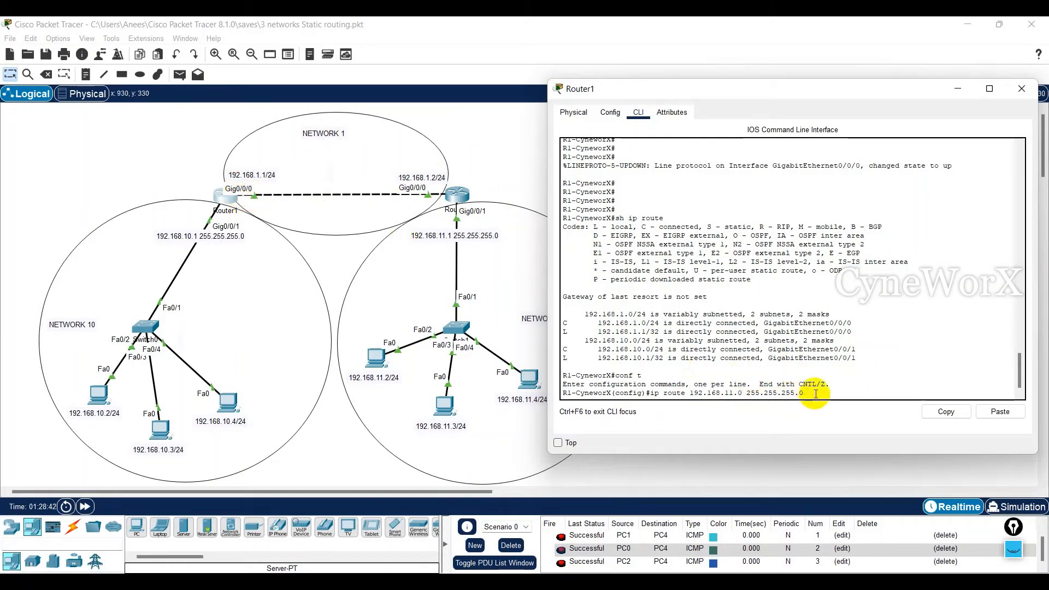
Step: List the route's forwarding options with "?" and complete the static route to 192.168.11.0 with next hop 192.168.1.2
{"action": "type", "text": "?"}
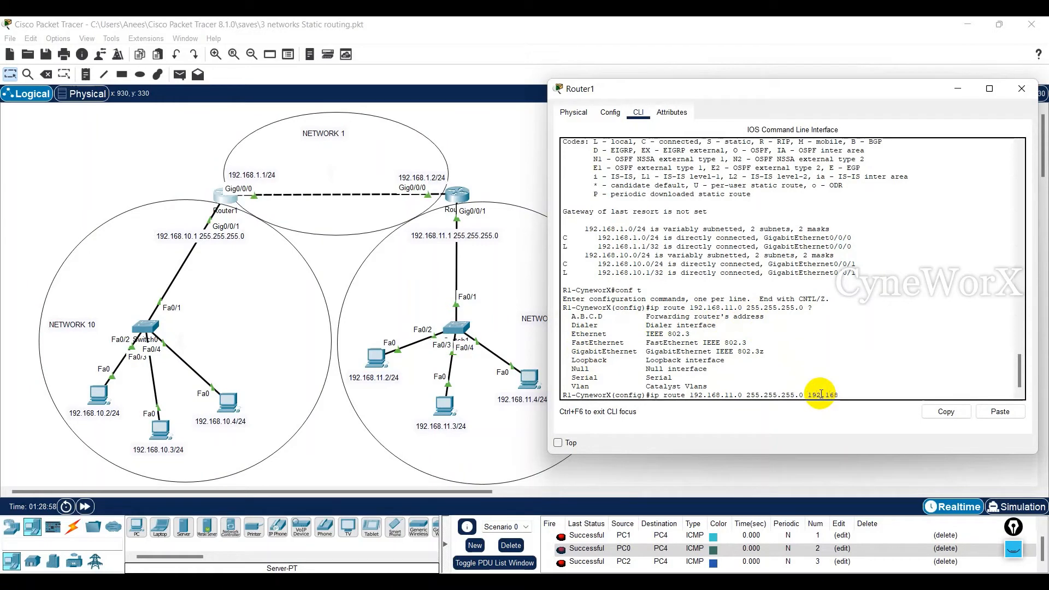
{"action": "type", "text": ".1.2"}
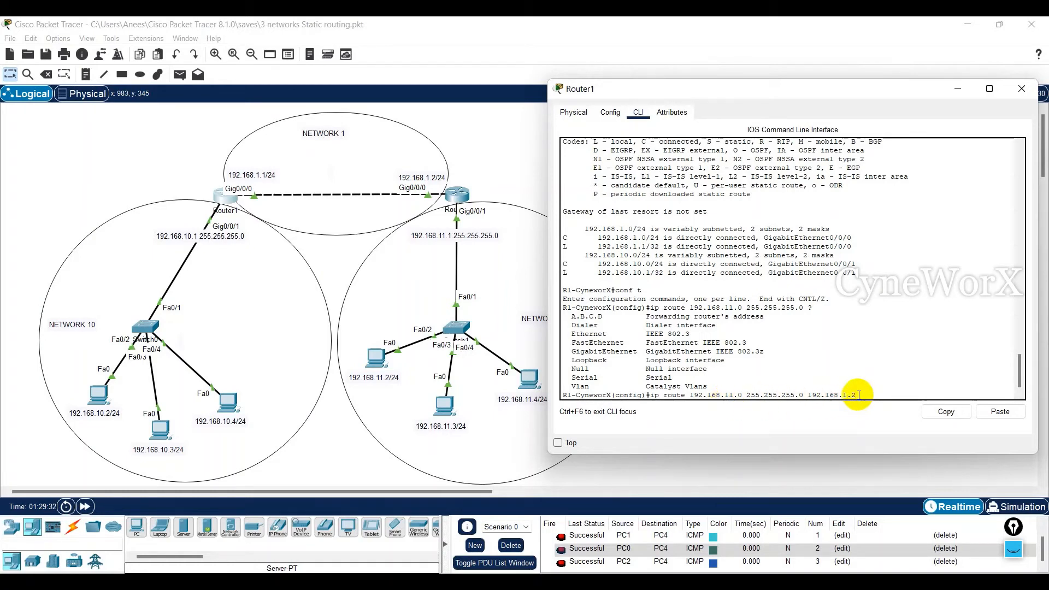
{"action": "key", "text": "Return"}
{"action": "key", "text": "Return"}
{"action": "key", "text": "Return"}
{"action": "key", "text": "Return"}
{"action": "key", "text": "Return"}
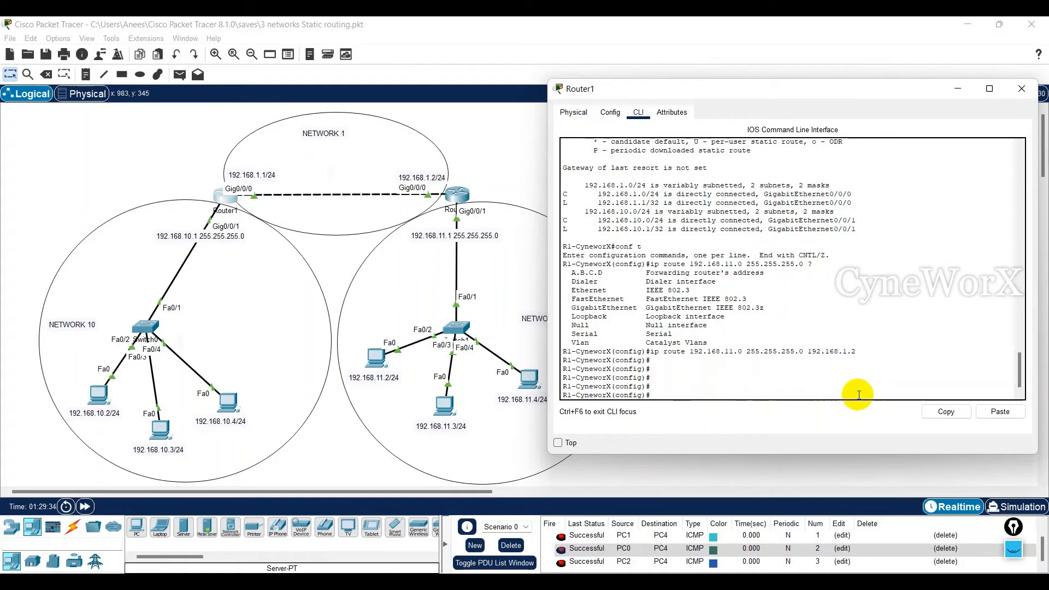
Step: Leave Router1's configuration mode with "end" and save its configuration with "wr"
{"action": "type", "text": "end"}
{"action": "key", "text": "Return"}
{"action": "key", "text": "Return"}
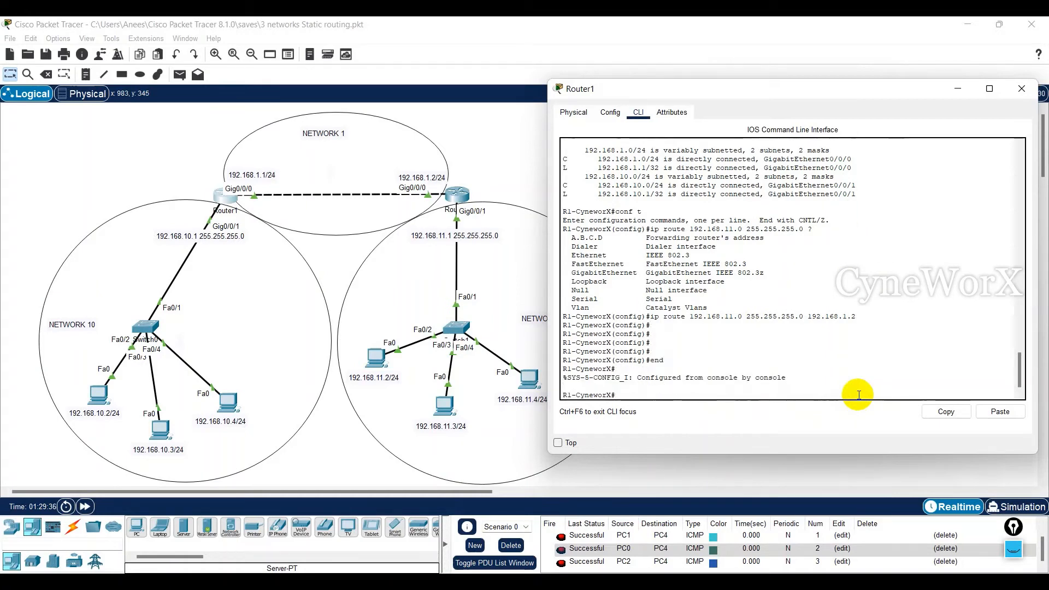
{"action": "type", "text": "wr"}
{"action": "key", "text": "Return"}
{"action": "key", "text": "Return"}
{"action": "key", "text": "Return"}
{"action": "key", "text": "Return"}
{"action": "key", "text": "Return"}
{"action": "key", "text": "Return"}
{"action": "key", "text": "Return"}
{"action": "key", "text": "Return"}
{"action": "key", "text": "Return"}
{"action": "key", "text": "Return"}
{"action": "key", "text": "Return"}
{"action": "key", "text": "Return"}
{"action": "key", "text": "Return"}
{"action": "key", "text": "Return"}
{"action": "key", "text": "Return"}
{"action": "key", "text": "Return"}
{"action": "key", "text": "Return"}
{"action": "key", "text": "Return"}
{"action": "key", "text": "Return"}
{"action": "key", "text": "Return"}
{"action": "key", "text": "Return"}
{"action": "key", "text": "Return"}
{"action": "key", "text": "Return"}
{"action": "key", "text": "Return"}
{"action": "key", "text": "Return"}
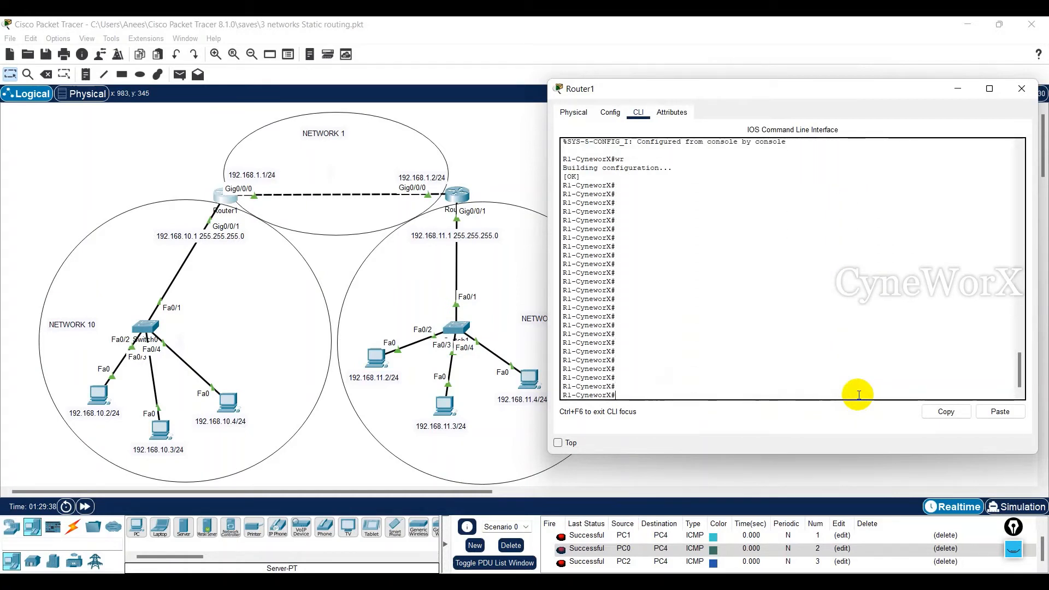
Step: Display Router1's routing table with "sh ip route" and check its entries for the 192.168.1.0, 192.168.10.0 and 192.168.11.0 networks
{"action": "key", "text": "BackSpace"}
{"action": "key", "text": "BackSpace"}
{"action": "type", "text": "conf t"}
{"action": "key", "text": "Return"}
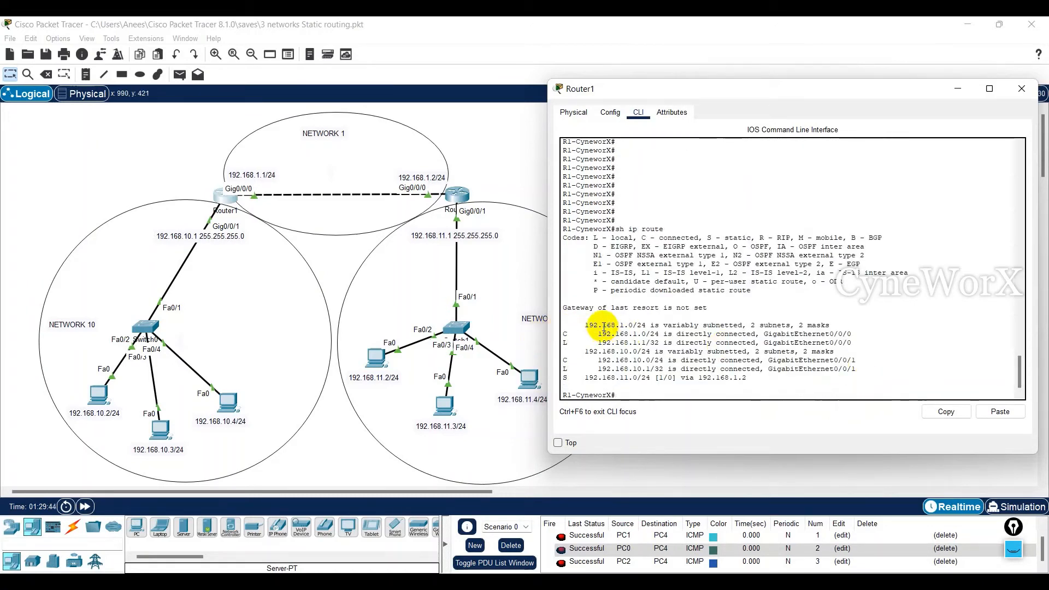
{"action": "left_click_drag", "start_coordinate": [583, 327], "coordinate": [639, 327]}
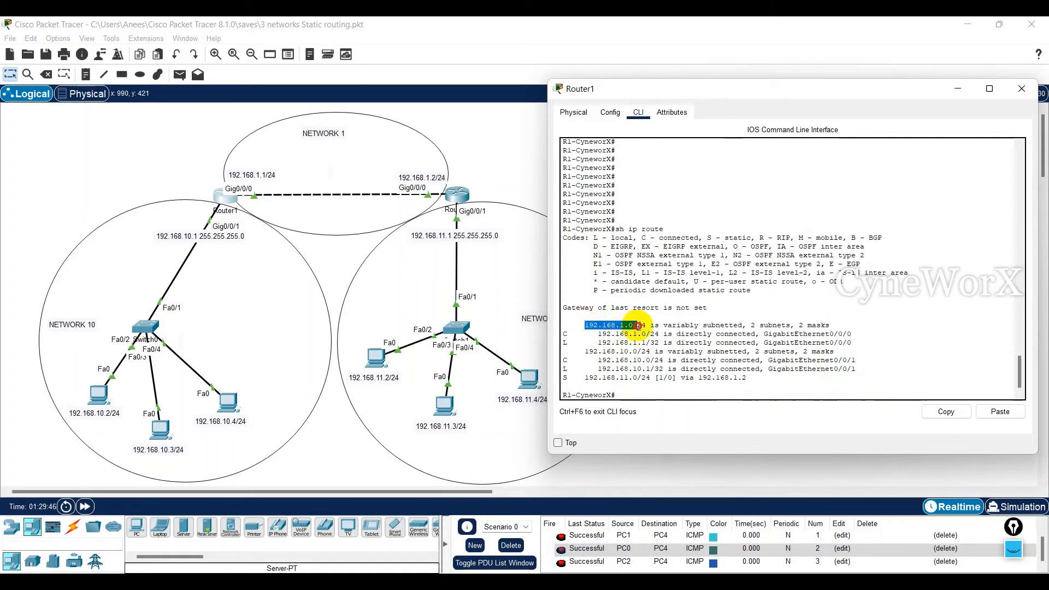
{"action": "left_click_drag", "start_coordinate": [584, 352], "coordinate": [646, 351]}
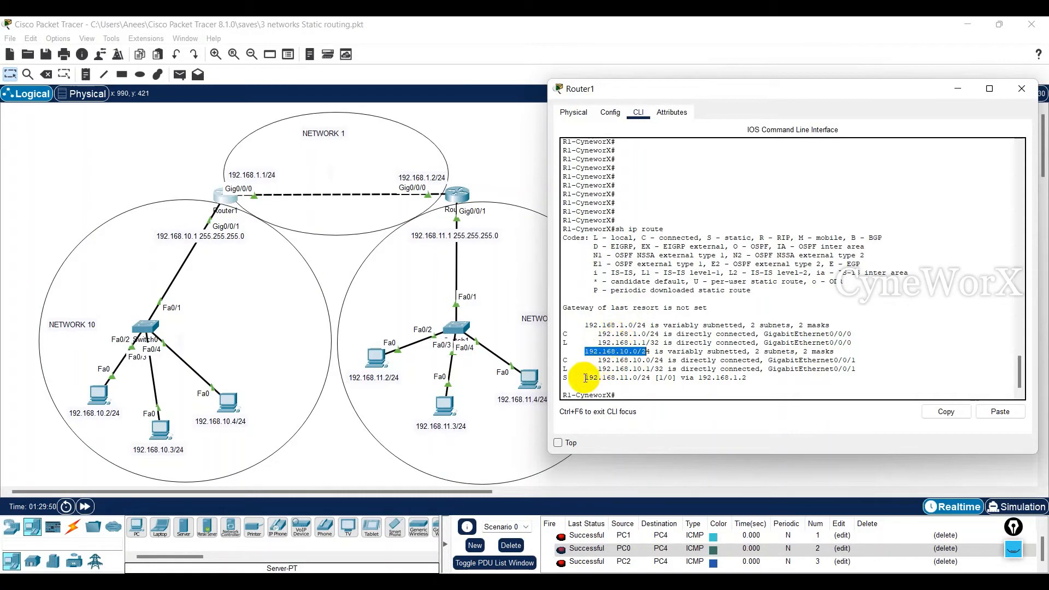
{"action": "left_click_drag", "start_coordinate": [565, 376], "coordinate": [648, 381]}
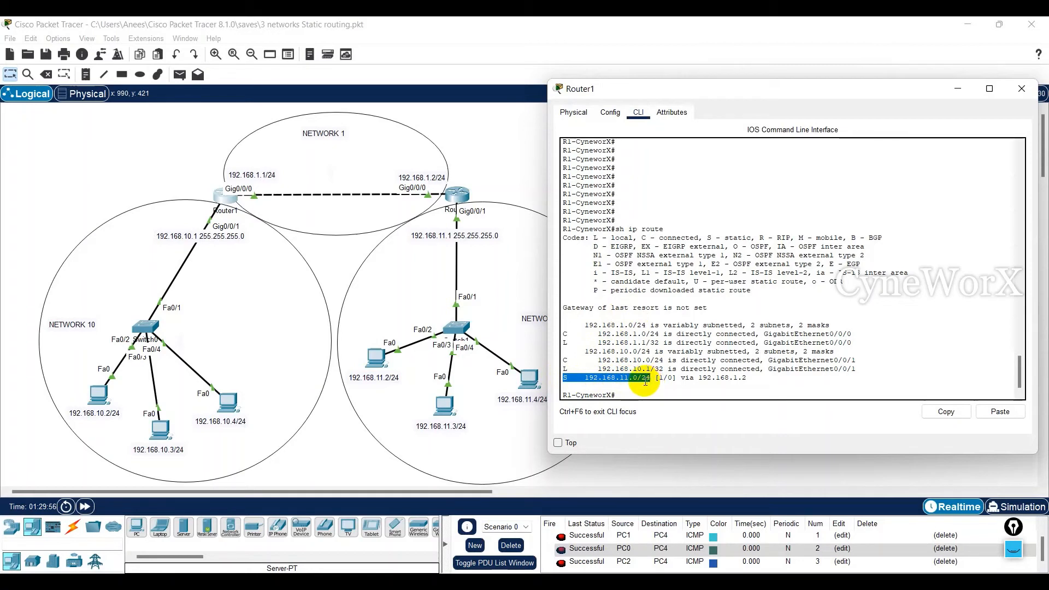
Step: Review the destination, mask and next hop in Router1's entered static route command, and return to the routing table output
{"action": "scroll", "coordinate": [739, 236], "scroll_direction": "up", "scroll_amount": 8}
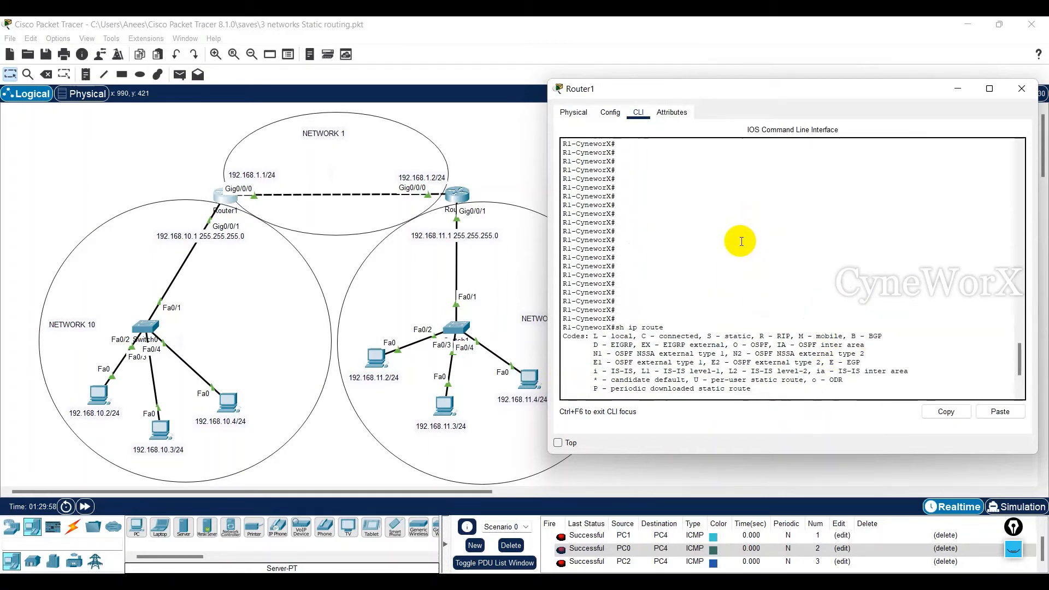
{"action": "scroll", "coordinate": [743, 244], "scroll_direction": "up", "scroll_amount": 4}
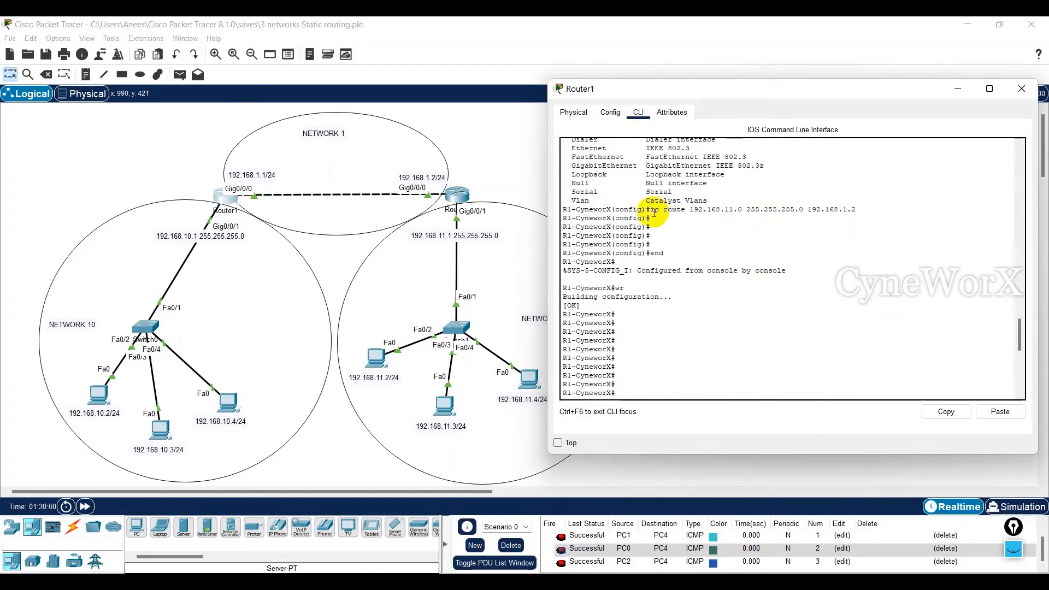
{"action": "left_click_drag", "start_coordinate": [655, 214], "coordinate": [805, 212]}
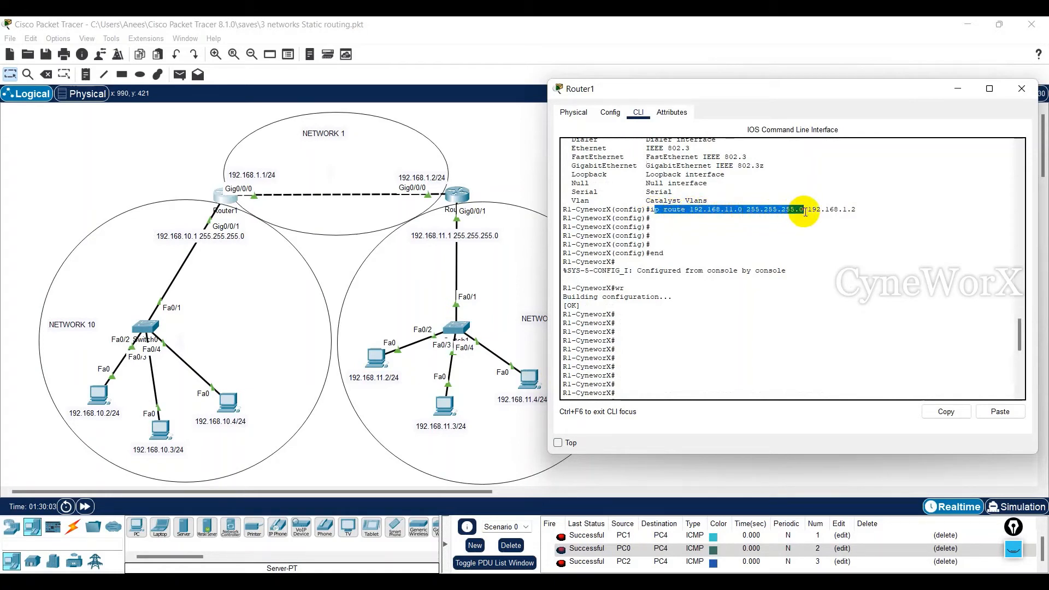
{"action": "left_click_drag", "start_coordinate": [809, 210], "coordinate": [859, 209]}
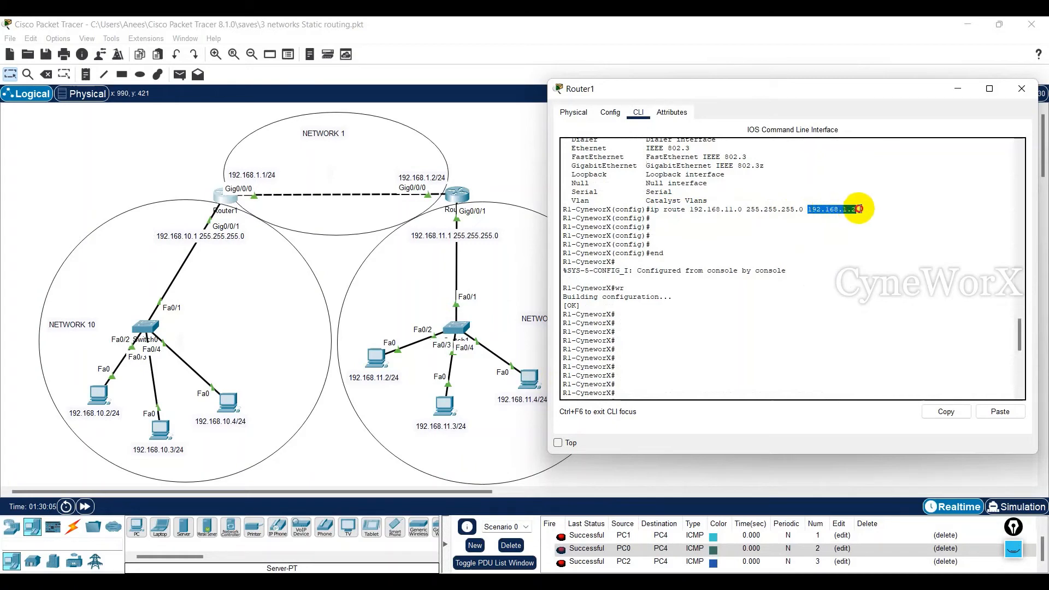
{"action": "type", "text": "sh ip route"}
{"action": "key", "text": "Return"}
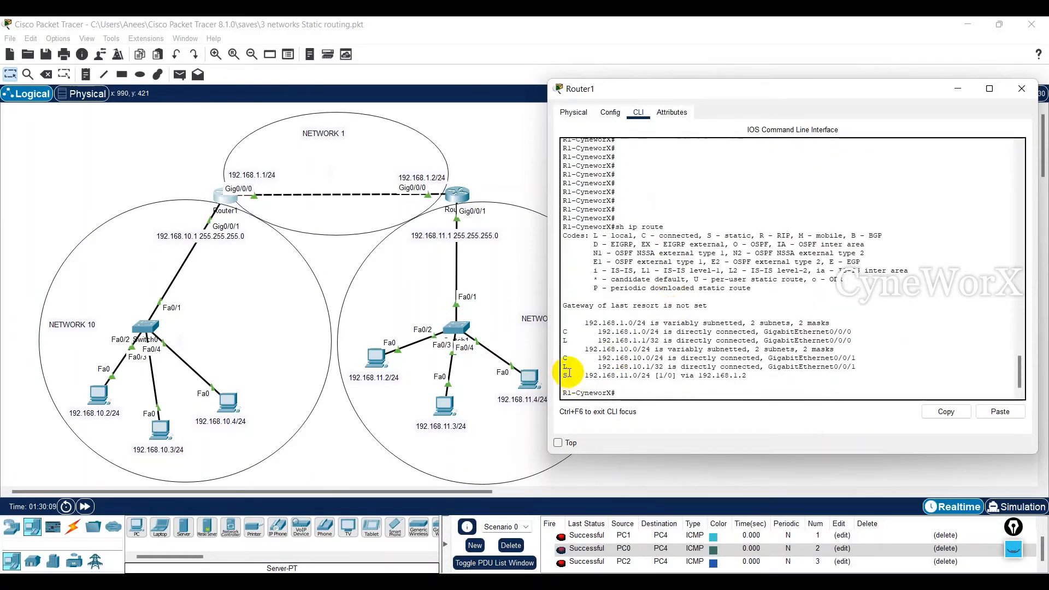
Step: Examine the code legend of Router1's routing table, comparing the local, static, RIP, BGP and OSPF codes with the listed routes
{"action": "left_click_drag", "start_coordinate": [562, 332], "coordinate": [567, 341]}
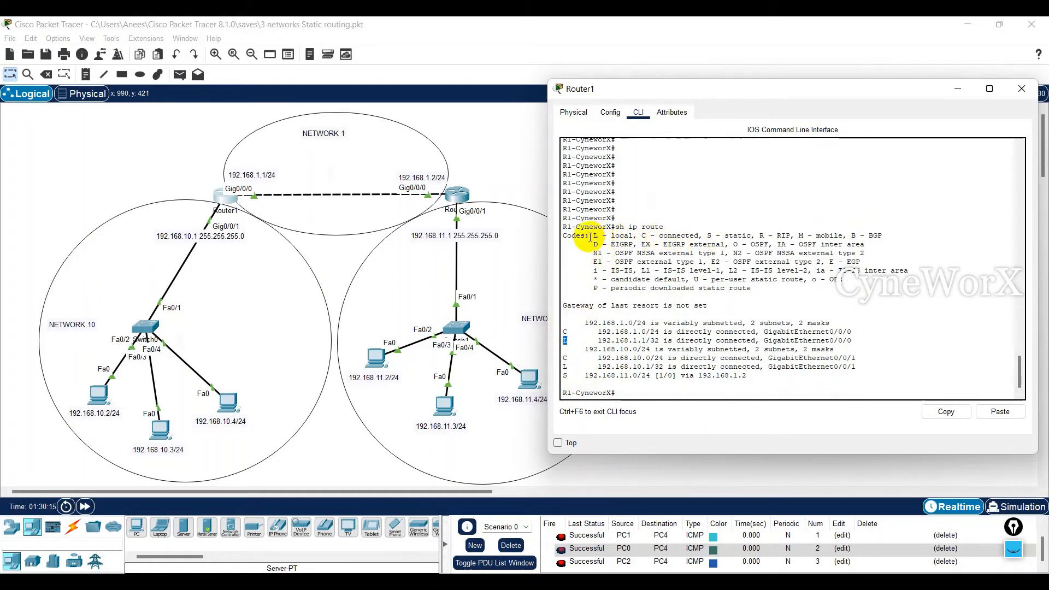
{"action": "left_click_drag", "start_coordinate": [593, 236], "coordinate": [627, 235]}
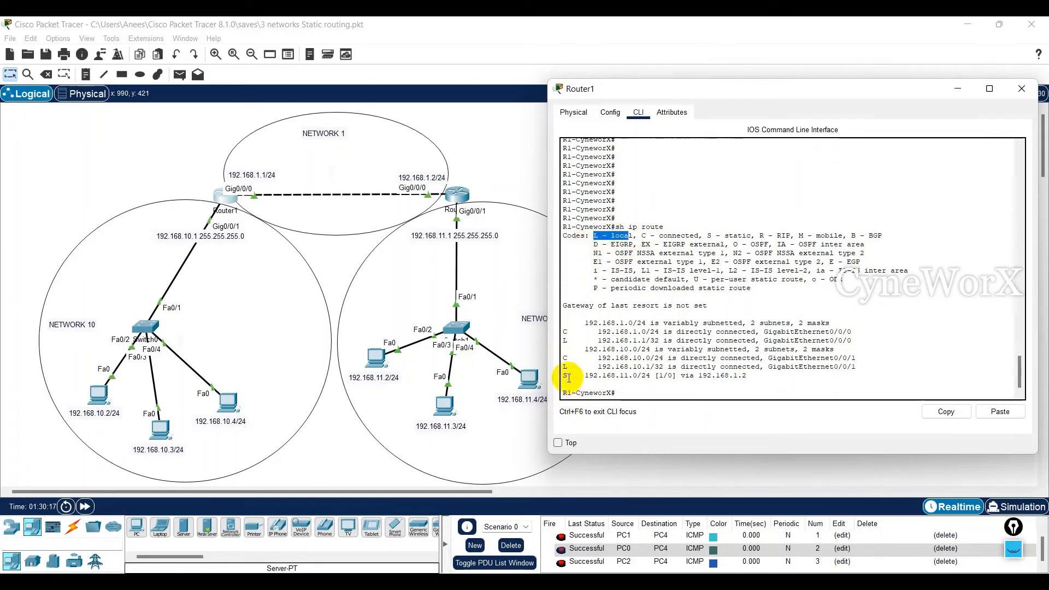
{"action": "left_click_drag", "start_coordinate": [561, 376], "coordinate": [564, 376]}
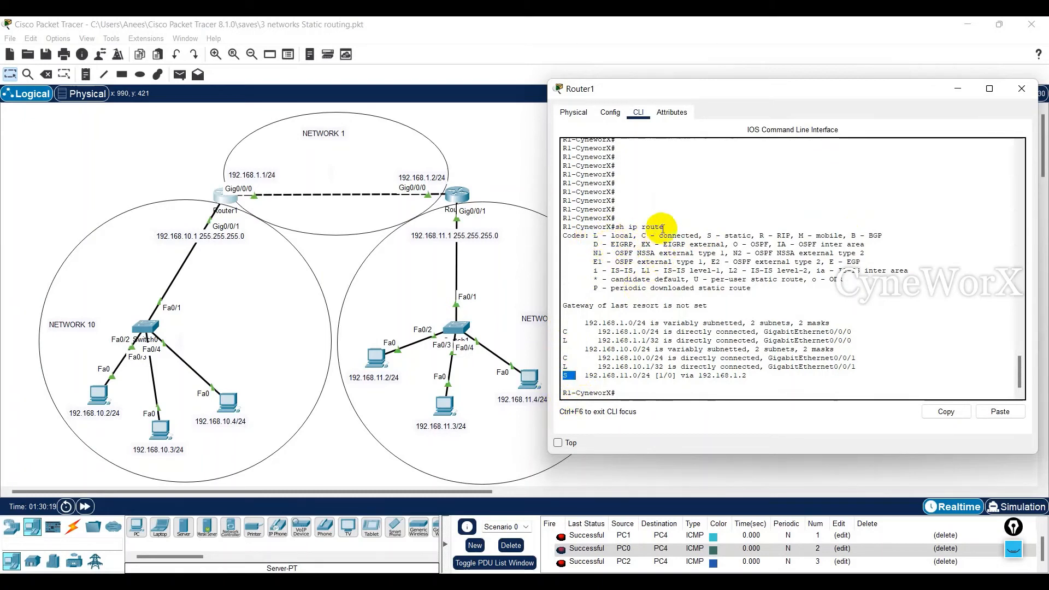
{"action": "left_click_drag", "start_coordinate": [707, 235], "coordinate": [769, 235]}
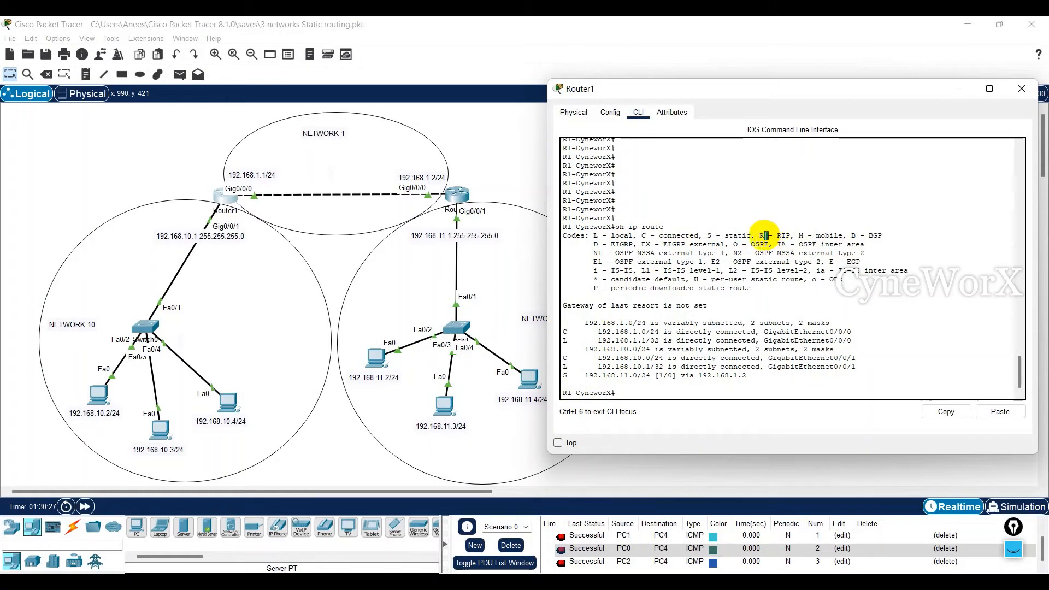
{"action": "double_click", "coordinate": [851, 235]}
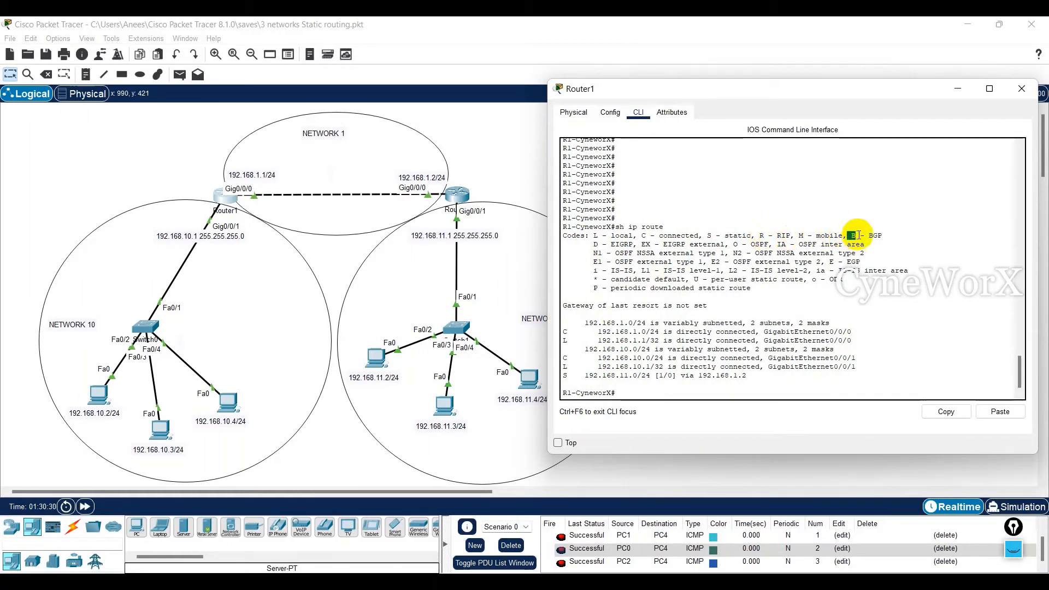
{"action": "double_click", "coordinate": [596, 263]}
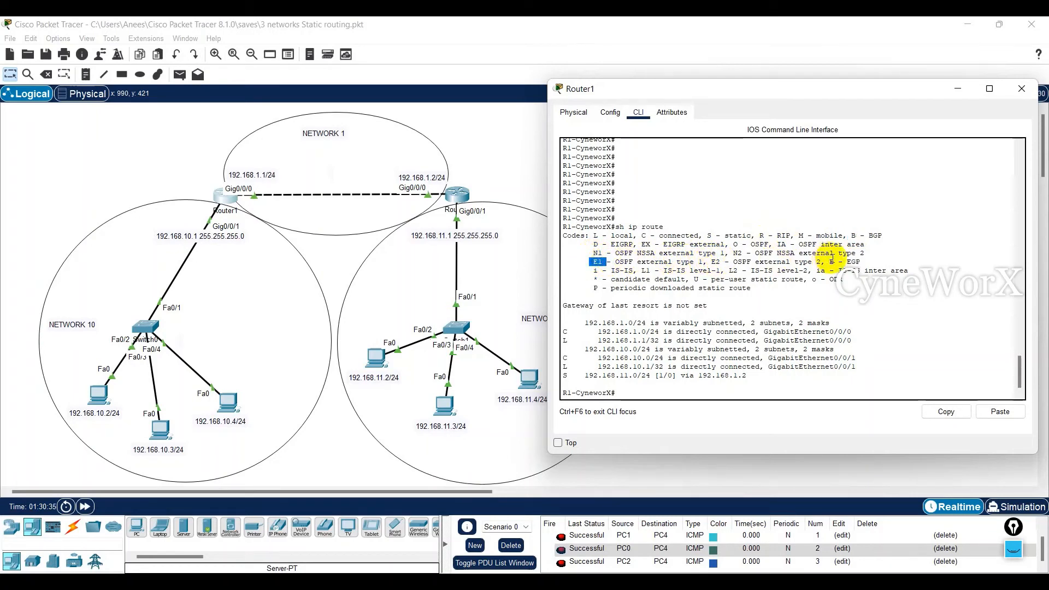
{"action": "left_click_drag", "start_coordinate": [733, 246], "coordinate": [751, 246]}
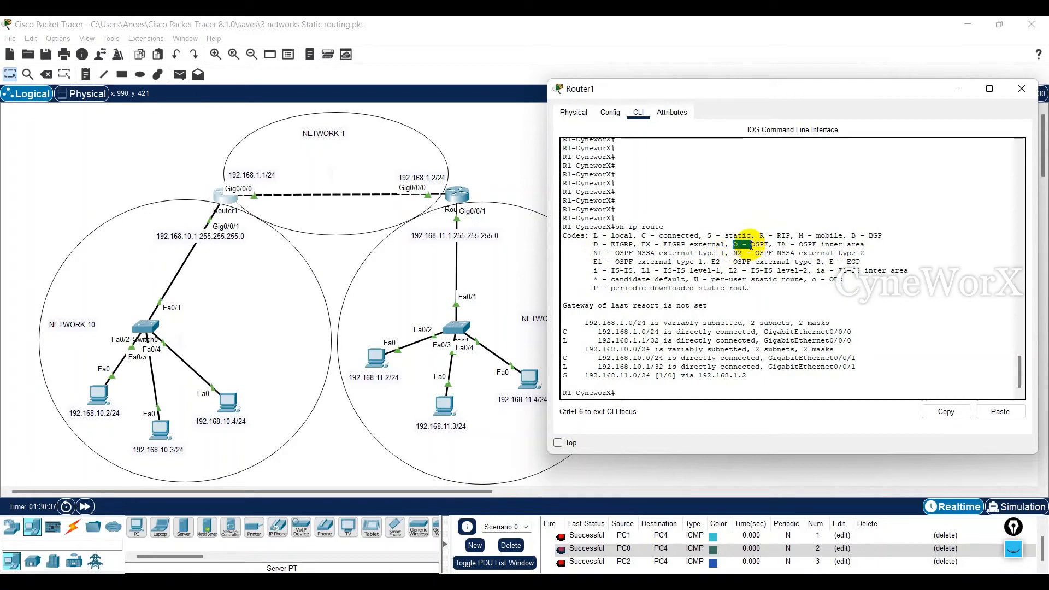
{"action": "left_click", "coordinate": [626, 396]}
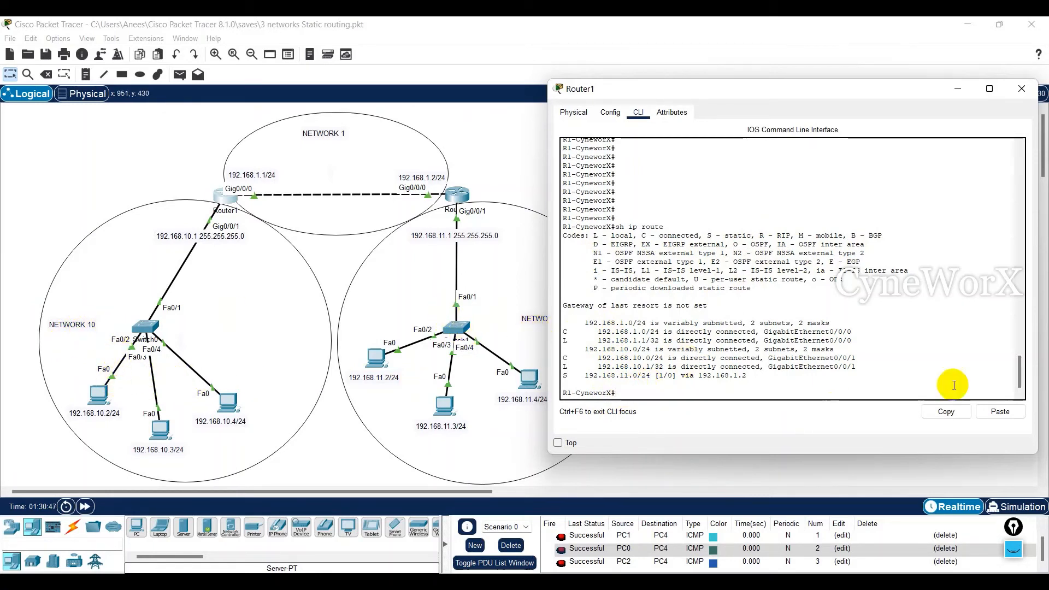
Step: Switch from Router1 to Router2's command line and display its routing table with "sh ip route" to check its connected networks
{"action": "left_click", "coordinate": [1023, 89]}
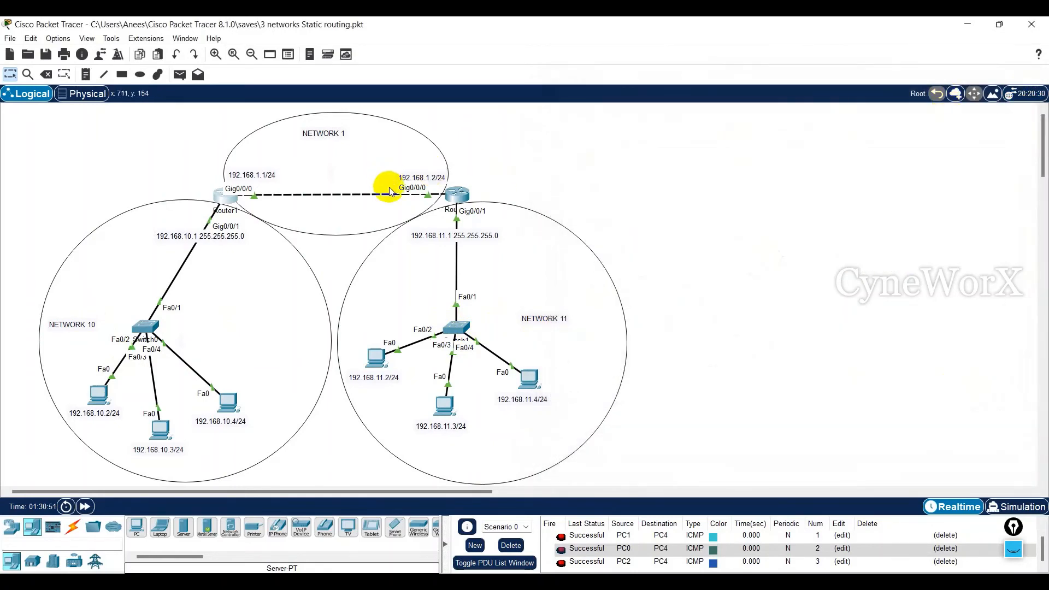
{"action": "left_click", "coordinate": [456, 194]}
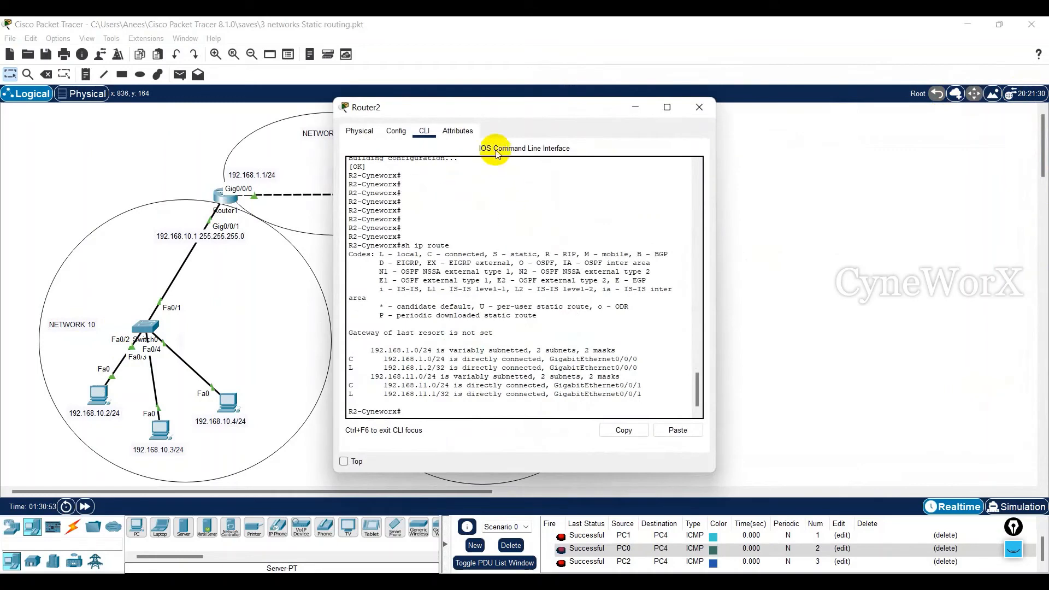
{"action": "left_click_drag", "start_coordinate": [517, 106], "coordinate": [723, 98]}
{"action": "left_click", "coordinate": [626, 404]}
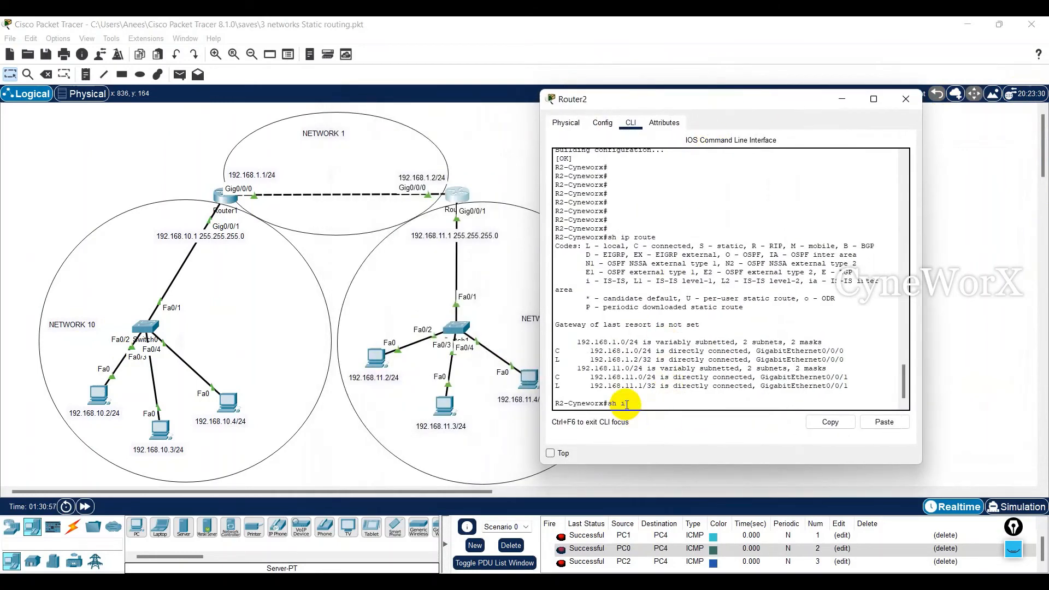
{"action": "type", "text": "sh ip route"}
{"action": "key", "text": "Return"}
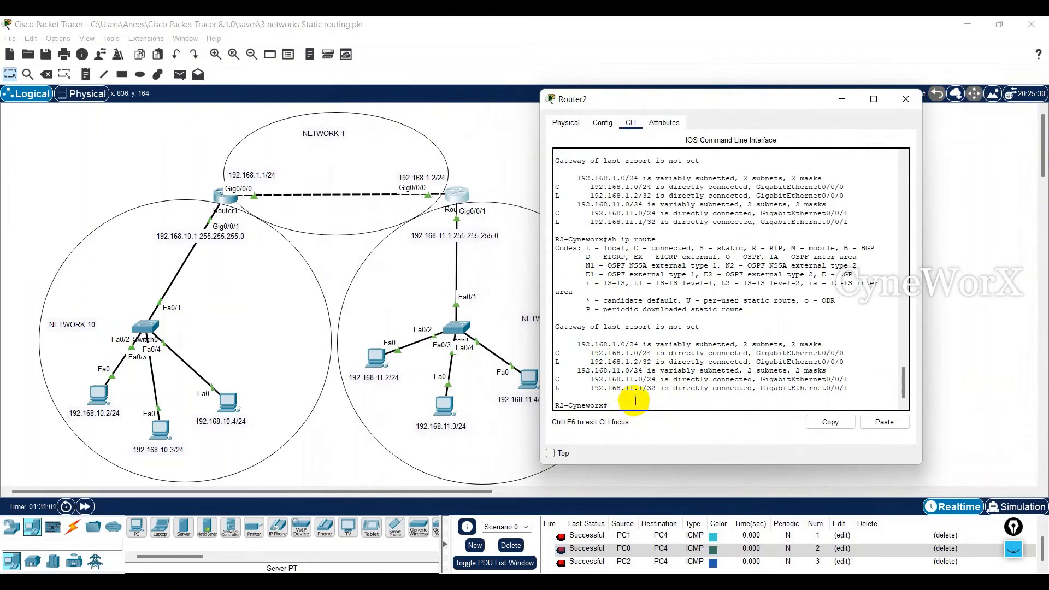
{"action": "left_click_drag", "start_coordinate": [577, 345], "coordinate": [648, 344]}
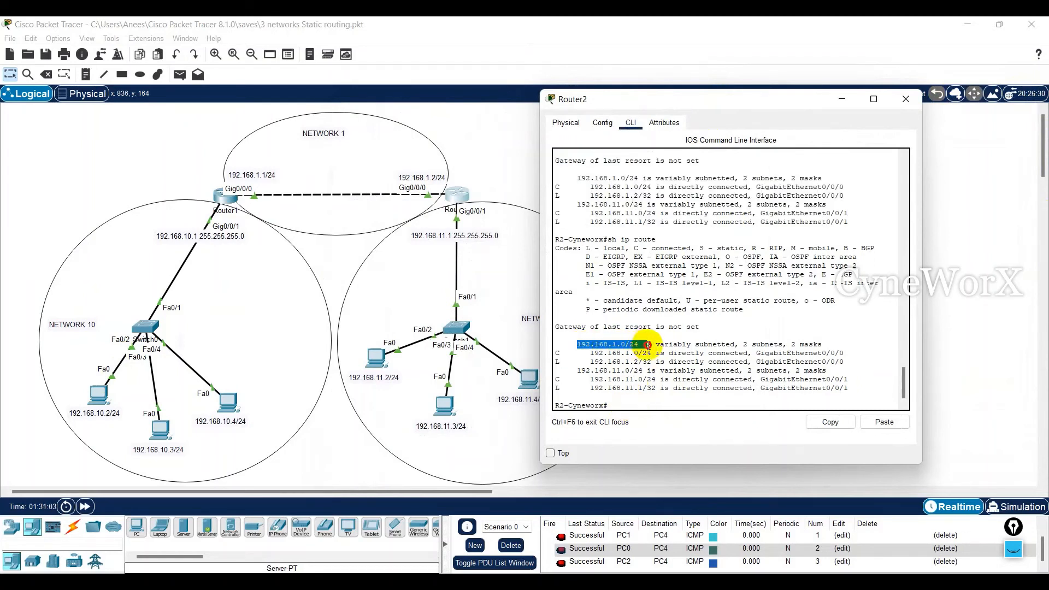
{"action": "left_click_drag", "start_coordinate": [577, 371], "coordinate": [652, 371]}
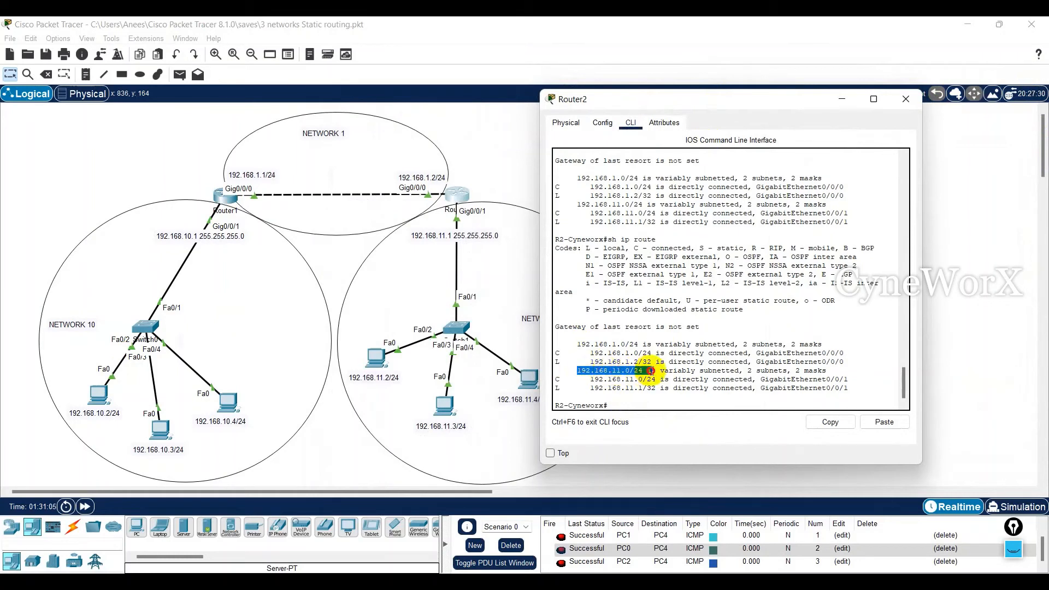
Step: Enter Router2's configuration mode with "conf t" and begin a static route with "ip route 192.168.10.0", checking the destination against its connected networks
{"action": "left_click", "coordinate": [620, 406]}
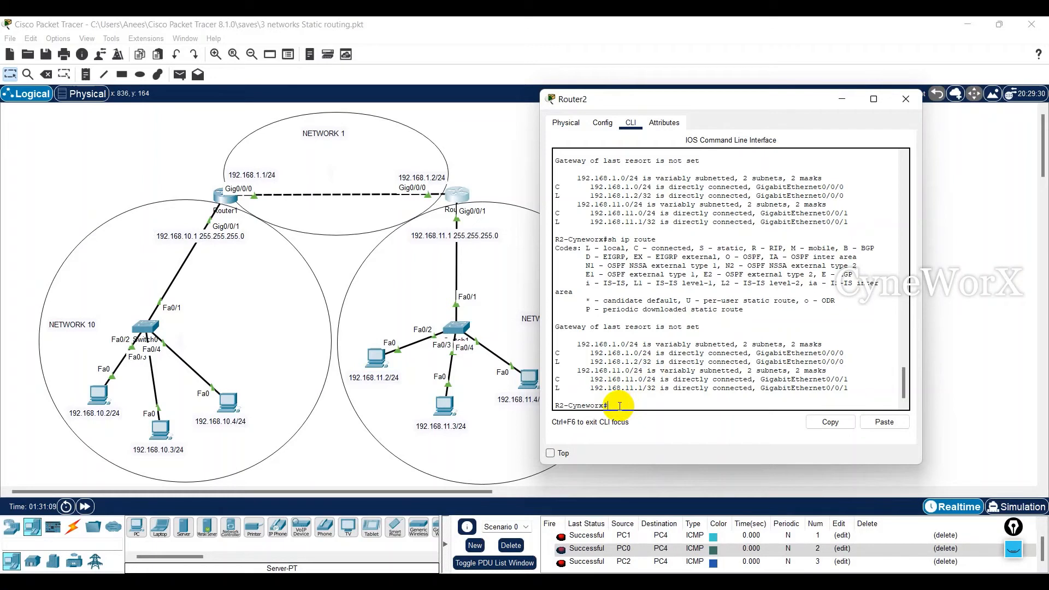
{"action": "key", "text": "Return"}
{"action": "key", "text": "Return"}
{"action": "key", "text": "Return"}
{"action": "key", "text": "Return"}
{"action": "type", "text": "conf t"}
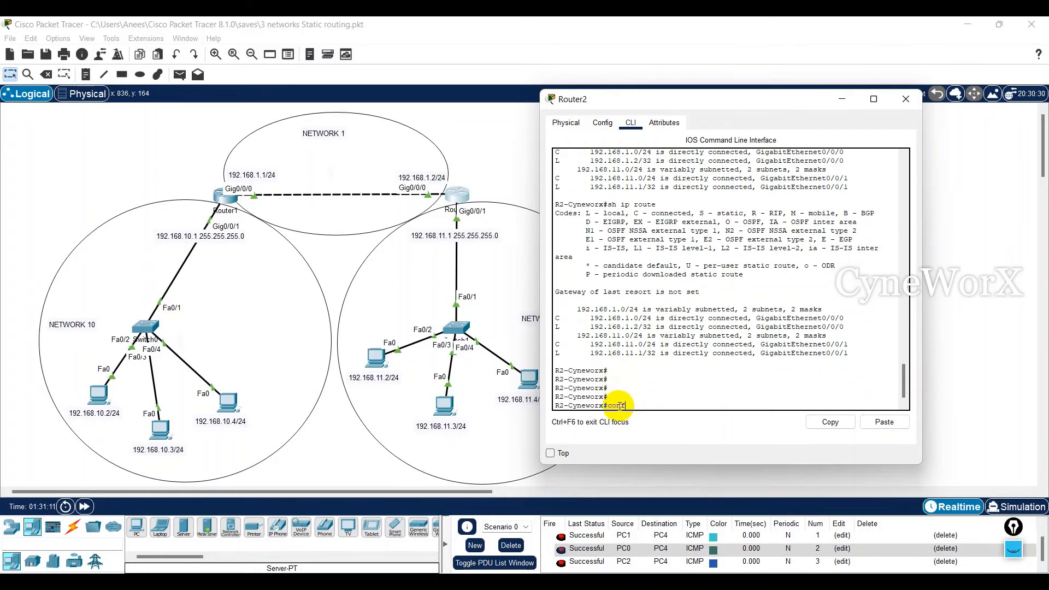
{"action": "key", "text": "Return"}
{"action": "key", "text": "Return"}
{"action": "key", "text": "Return"}
{"action": "key", "text": "Return"}
{"action": "key", "text": "Return"}
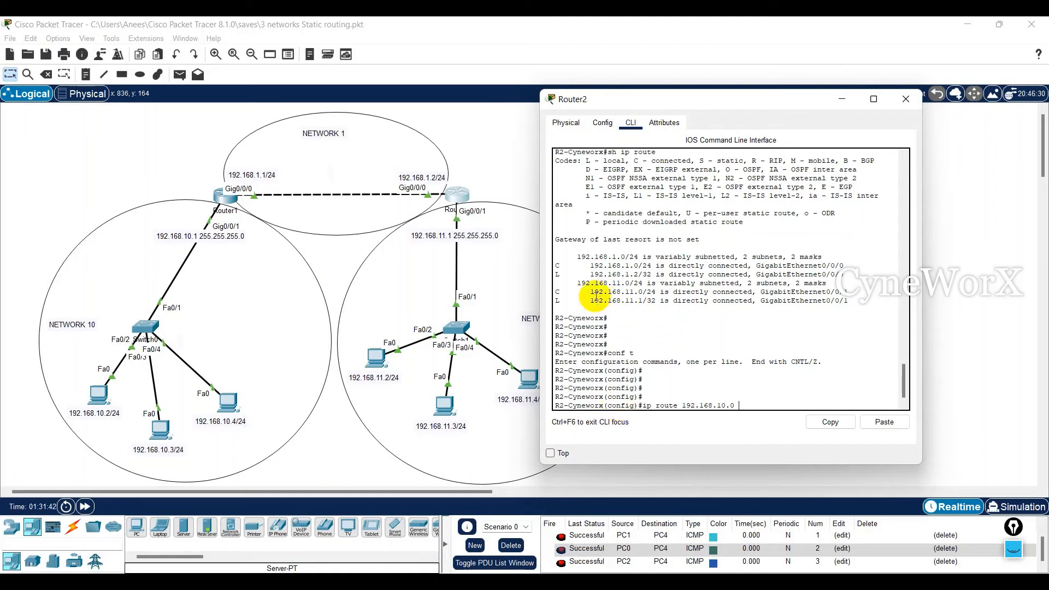
{"action": "left_click_drag", "start_coordinate": [577, 284], "coordinate": [624, 284]}
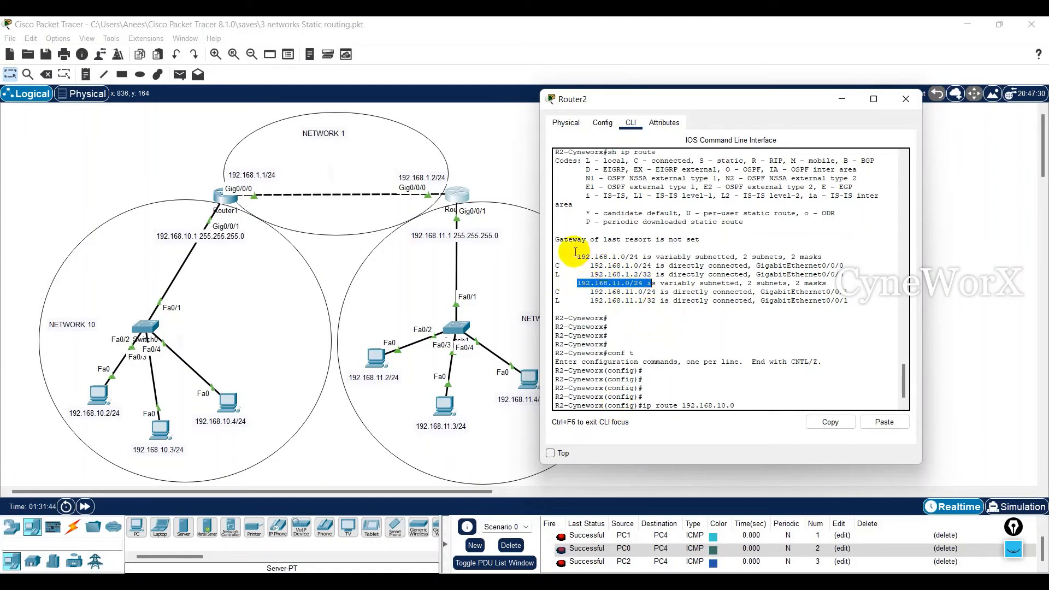
{"action": "left_click_drag", "start_coordinate": [573, 257], "coordinate": [652, 256]}
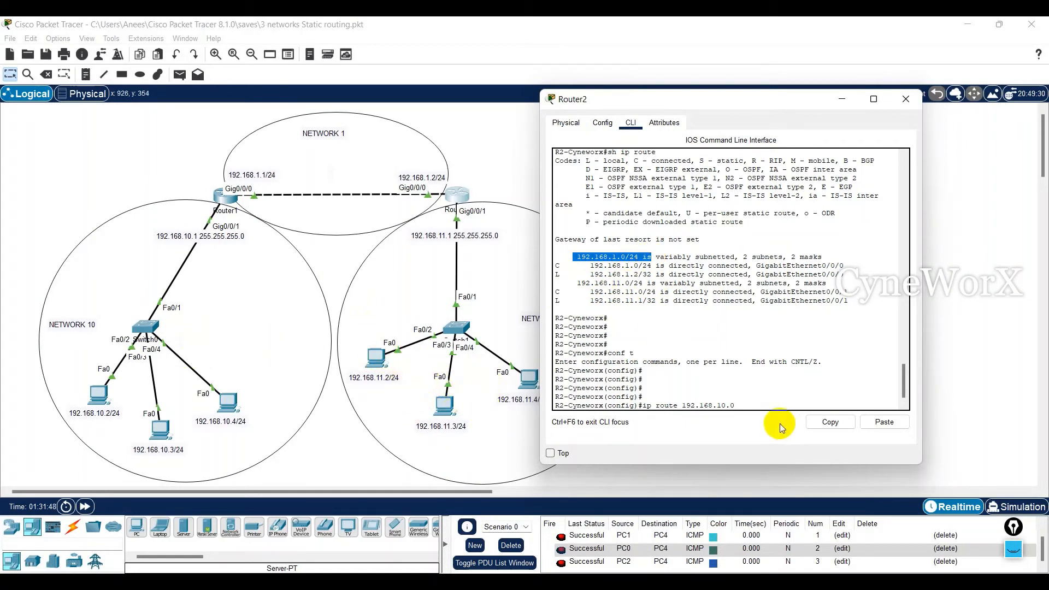
Step: Complete Router2's static route to 192.168.10.0 with mask 255.255.255.0 and exit interface gigabitEthernet 0/0/0, checking the available forwarding options, and submit it
{"action": "left_click", "coordinate": [746, 406]}
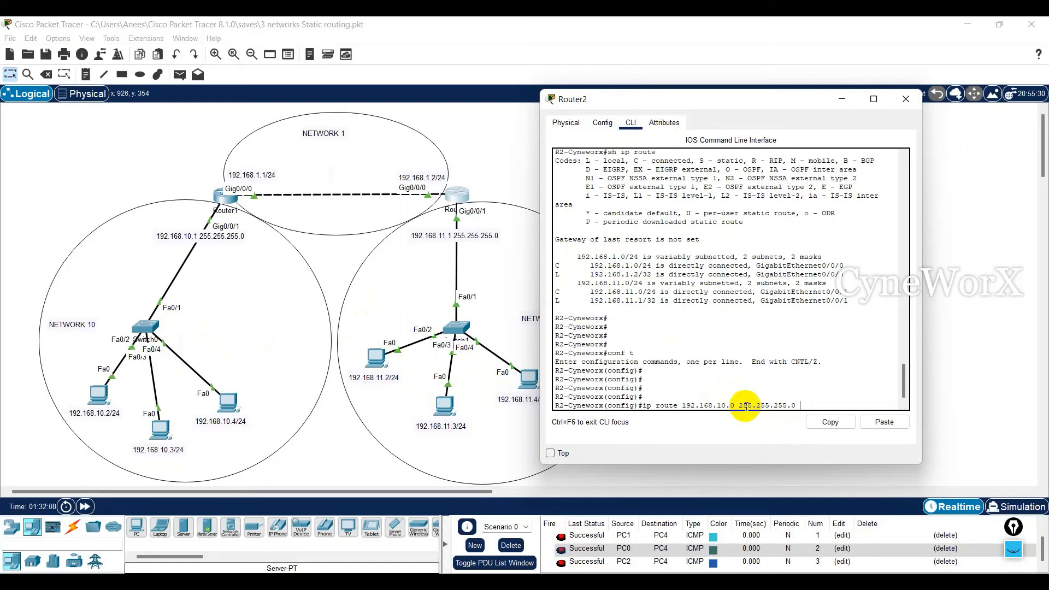
{"action": "type", "text": "?"}
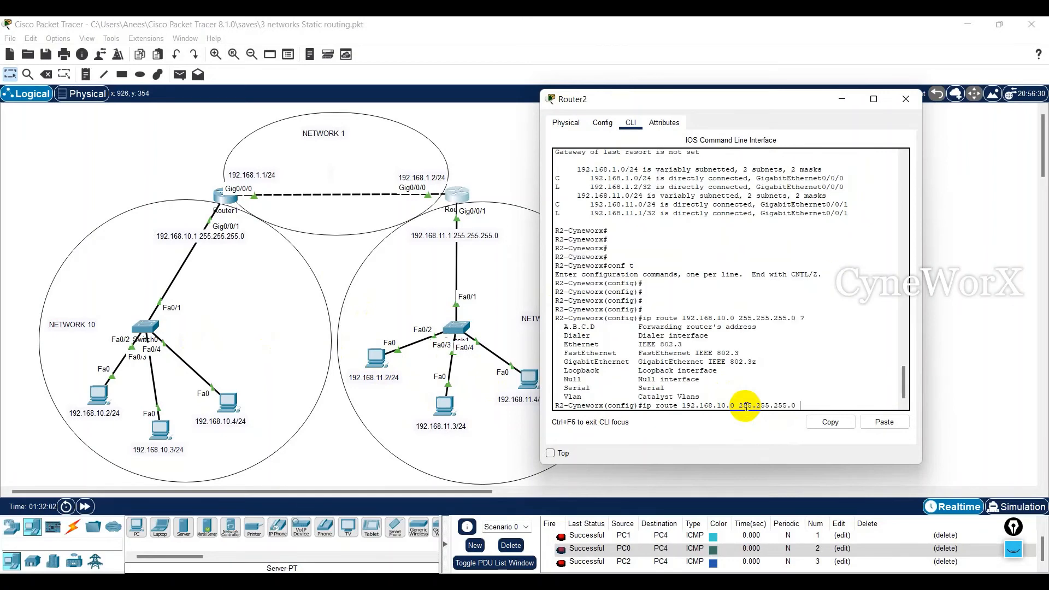
{"action": "left_click_drag", "start_coordinate": [923, 277], "coordinate": [1015, 278]}
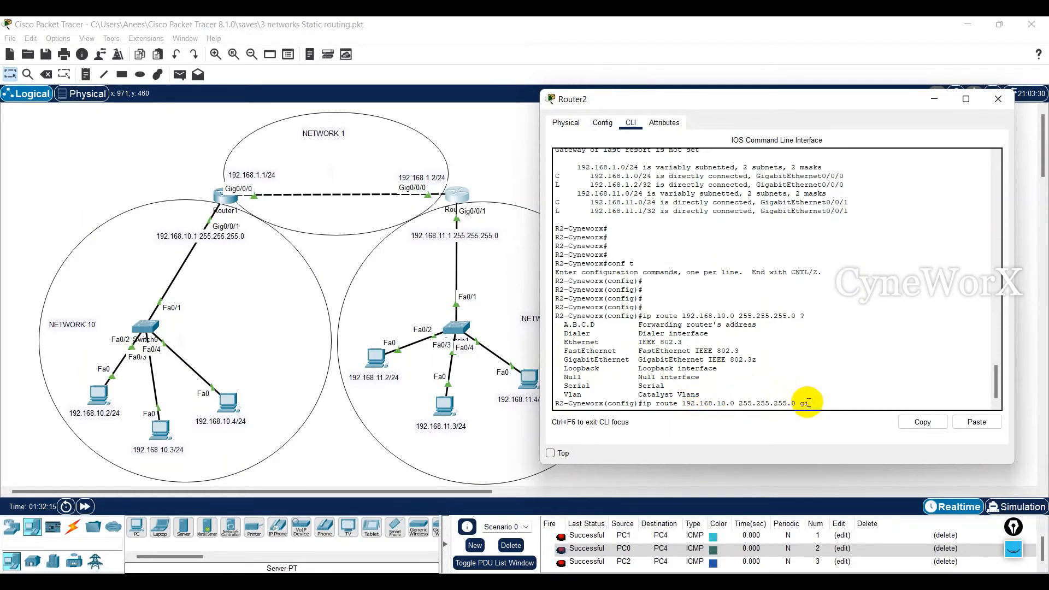
{"action": "key", "text": "Tab"}
{"action": "type", "text": "0/0"}
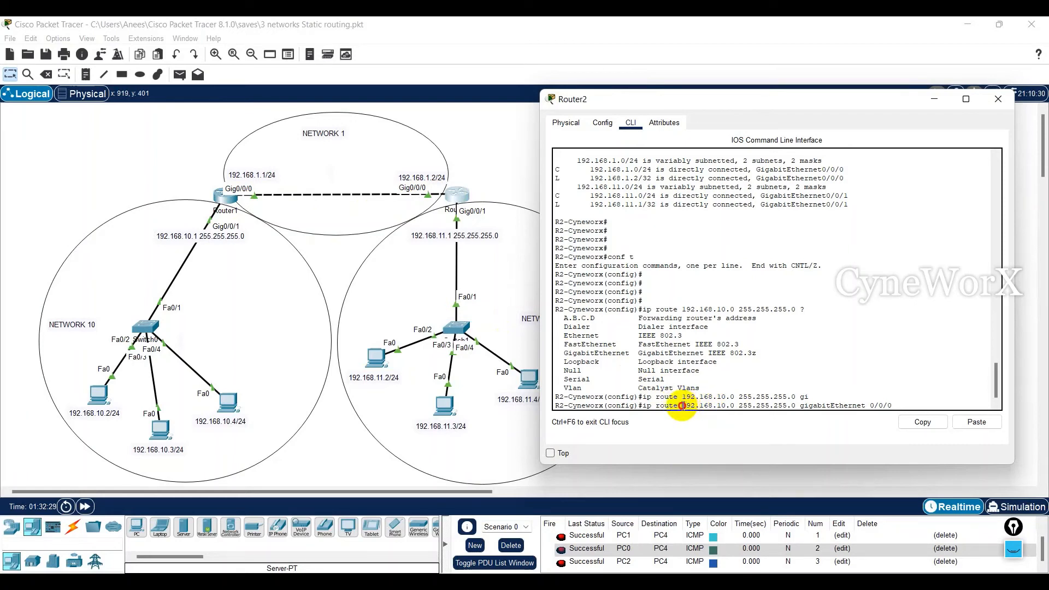
{"action": "left_click_drag", "start_coordinate": [682, 405], "coordinate": [705, 405]}
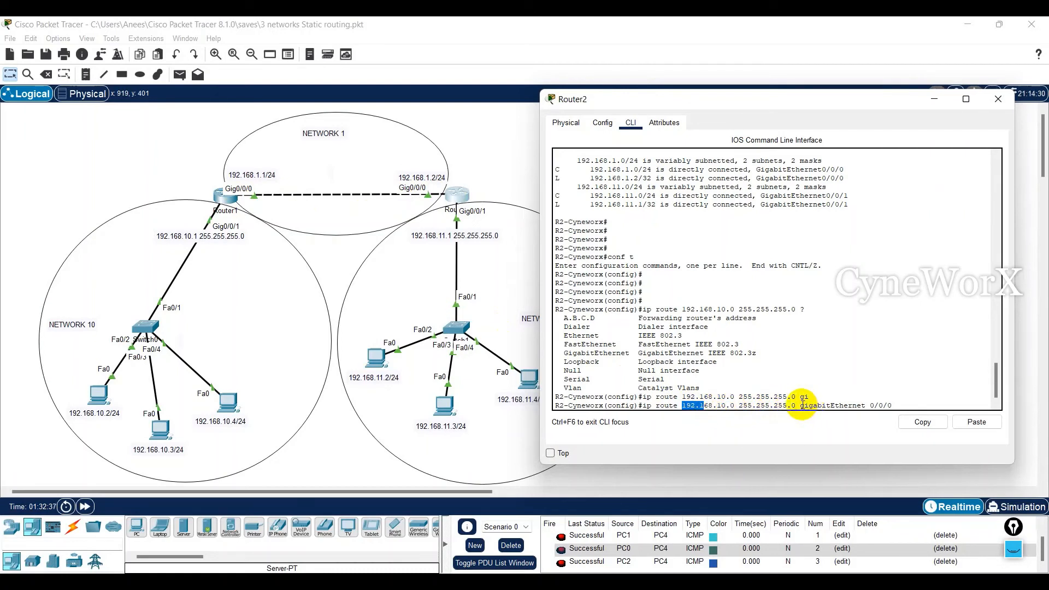
{"action": "left_click", "coordinate": [902, 405]}
{"action": "key", "text": "Return"}
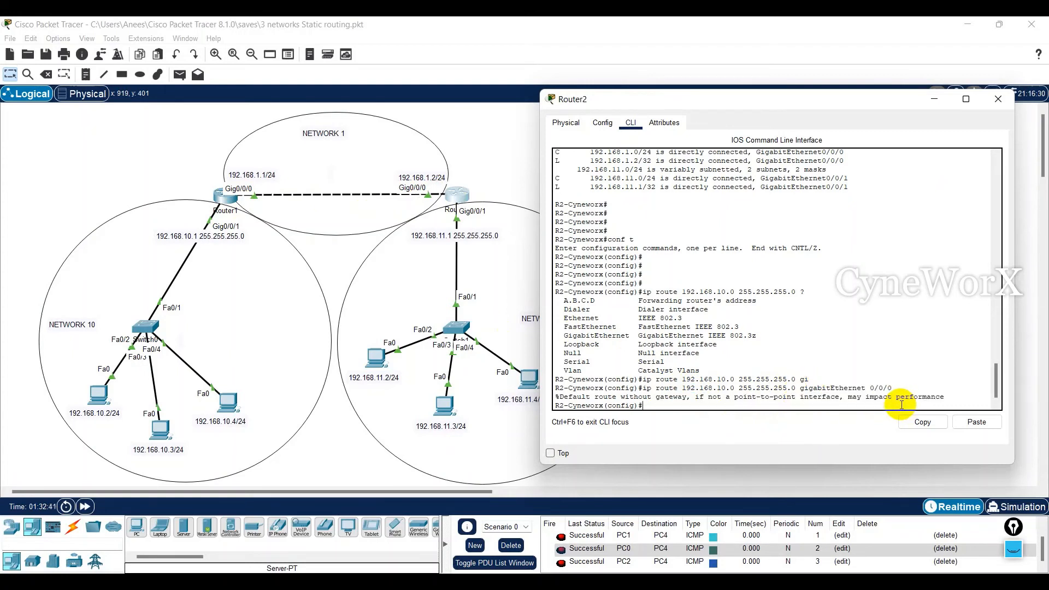
{"action": "key", "text": "Return"}
{"action": "key", "text": "Return"}
{"action": "key", "text": "Return"}
{"action": "key", "text": "Return"}
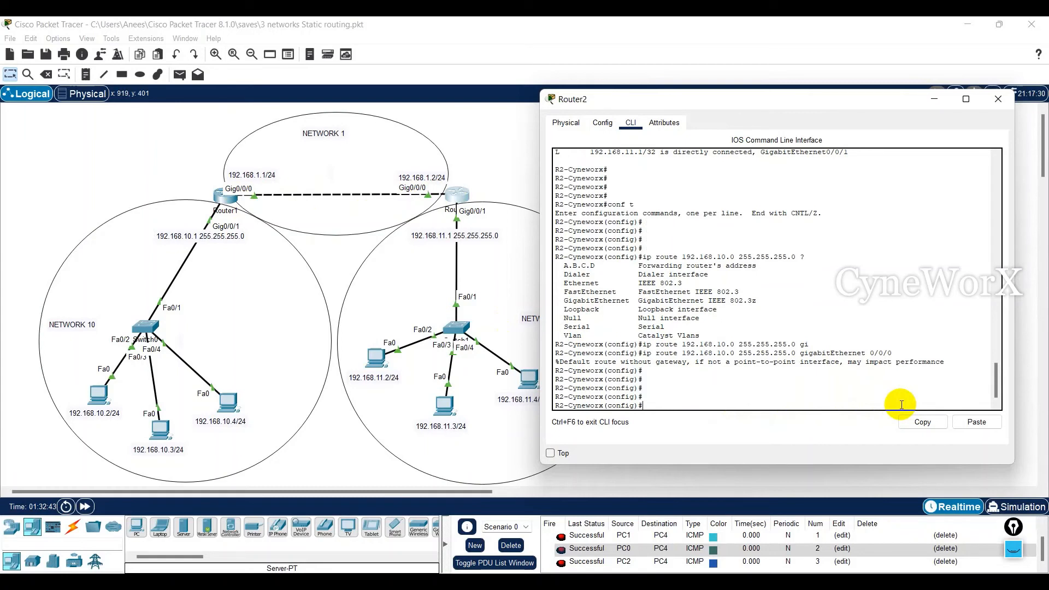
Step: Leave Router2's configuration mode with "end" and save the configuration with "wr"
{"action": "type", "text": "end"}
{"action": "key", "text": "Return"}
{"action": "type", "text": "w"}
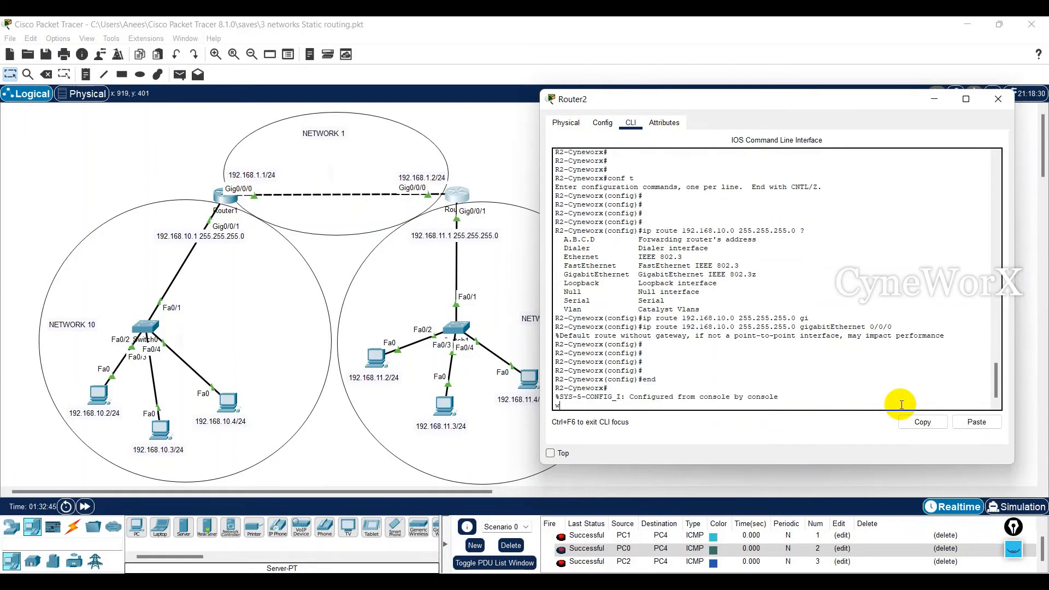
{"action": "type", "text": "r"}
{"action": "key", "text": "Return"}
{"action": "key", "text": "Return"}
{"action": "key", "text": "Return"}
{"action": "key", "text": "Return"}
{"action": "key", "text": "Return"}
{"action": "key", "text": "Return"}
{"action": "key", "text": "Return"}
{"action": "key", "text": "Return"}
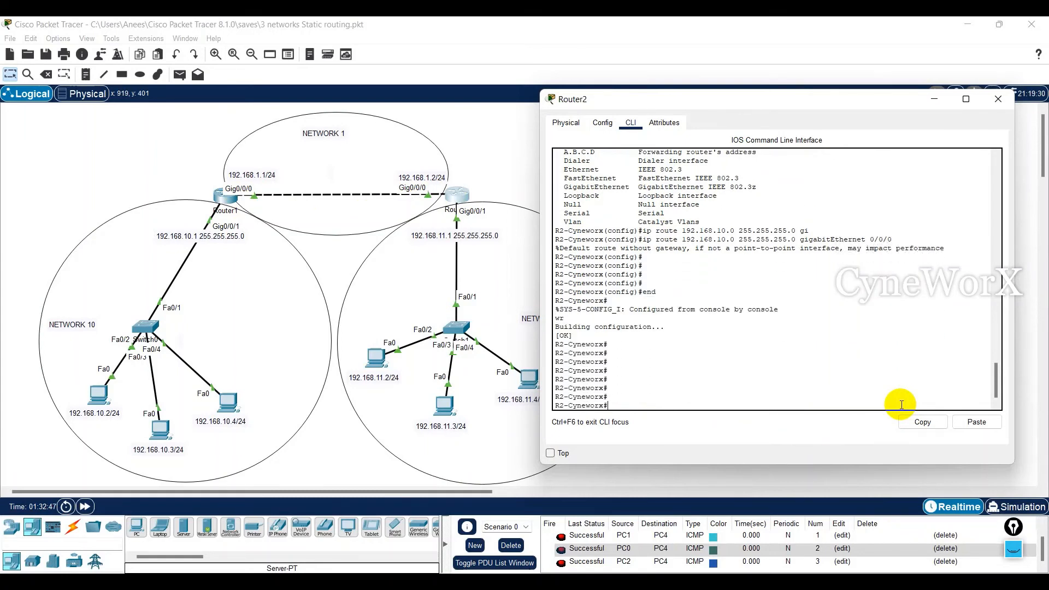
{"action": "key", "text": "Return"}
Step: Display Router2's routing table with "sh ip route" and compare it with the earlier output from before the static route
{"action": "type", "text": "sh ip"}
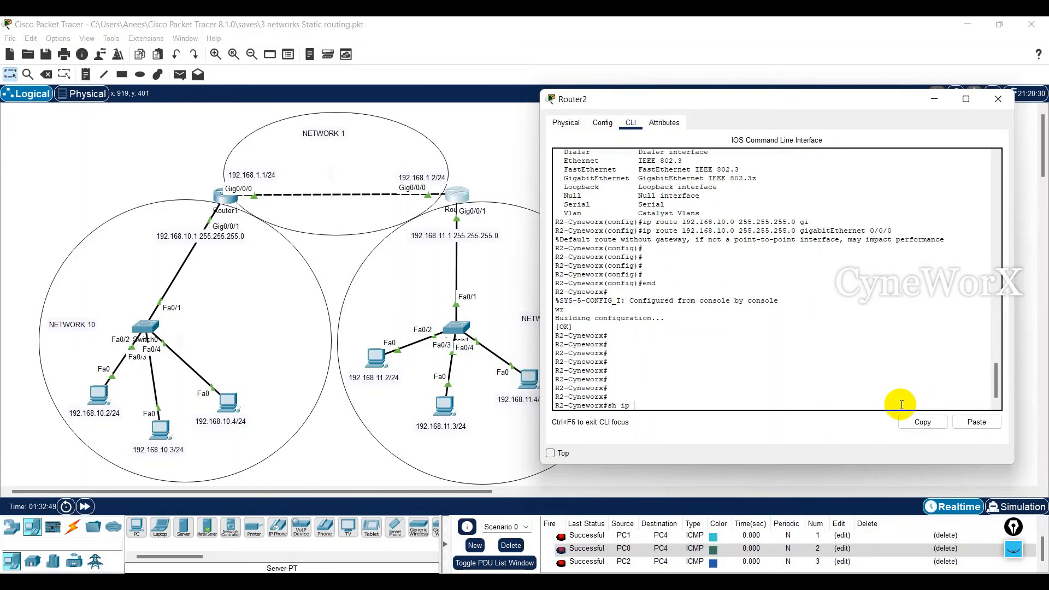
{"action": "type", "text": " route"}
{"action": "key", "text": "Return"}
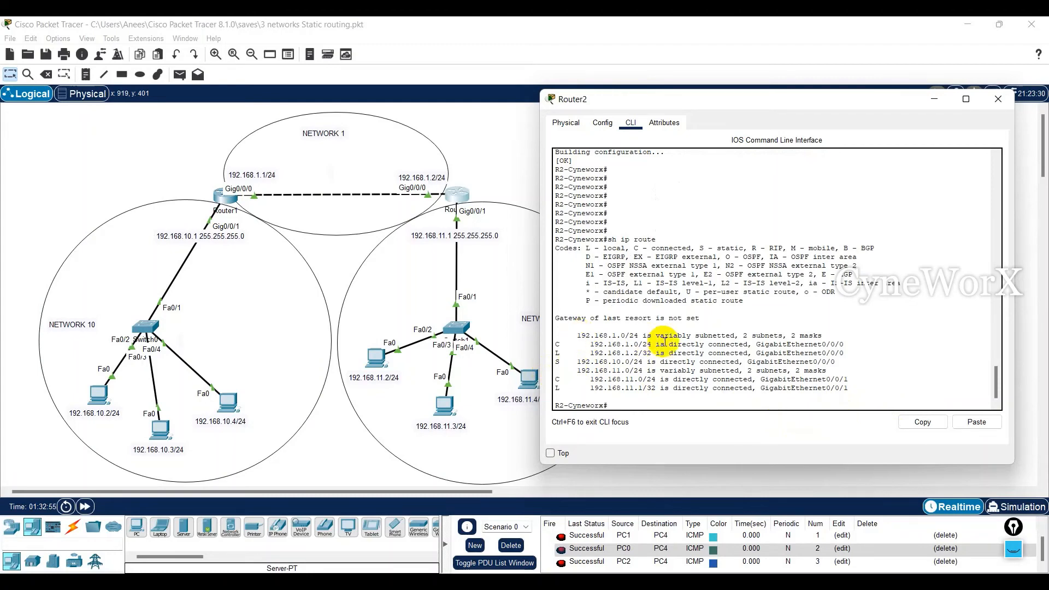
{"action": "scroll", "coordinate": [667, 342], "scroll_direction": "up", "scroll_amount": 10}
{"action": "scroll", "coordinate": [666, 342], "scroll_direction": "up", "scroll_amount": 7}
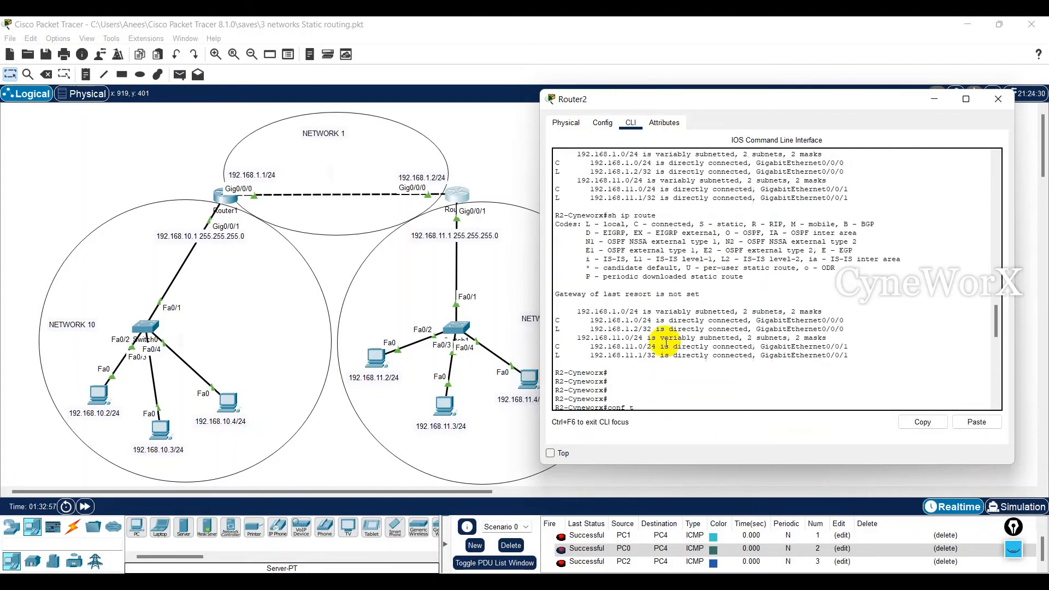
{"action": "left_click_drag", "start_coordinate": [572, 312], "coordinate": [678, 312]}
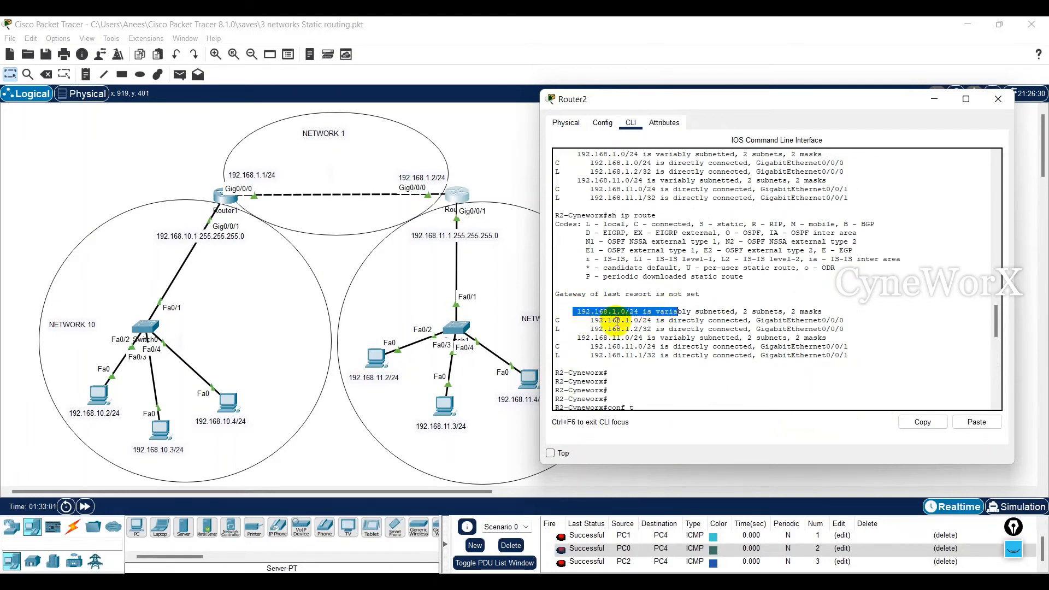
{"action": "left_click", "coordinate": [572, 337]}
{"action": "left_click_drag", "start_coordinate": [572, 337], "coordinate": [577, 311]}
{"action": "scroll", "coordinate": [644, 316], "scroll_direction": "down", "scroll_amount": 6}
{"action": "scroll", "coordinate": [644, 316], "scroll_direction": "down", "scroll_amount": 12}
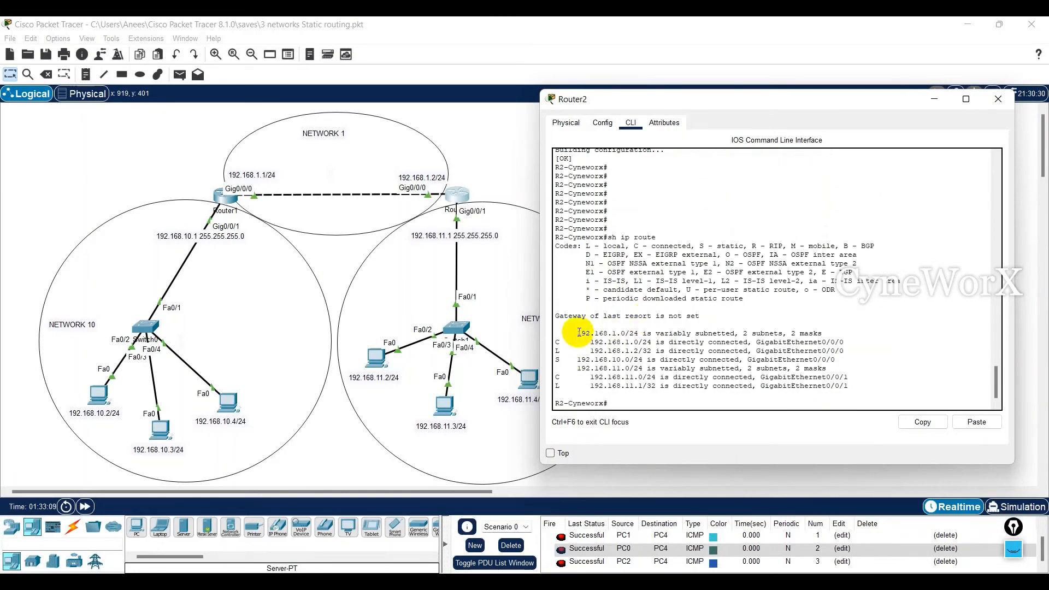
Step: Examine the networks in Router2's new routing table, matching their codes to the legend and checking the static route's exit interface
{"action": "left_click_drag", "start_coordinate": [573, 334], "coordinate": [642, 333]}
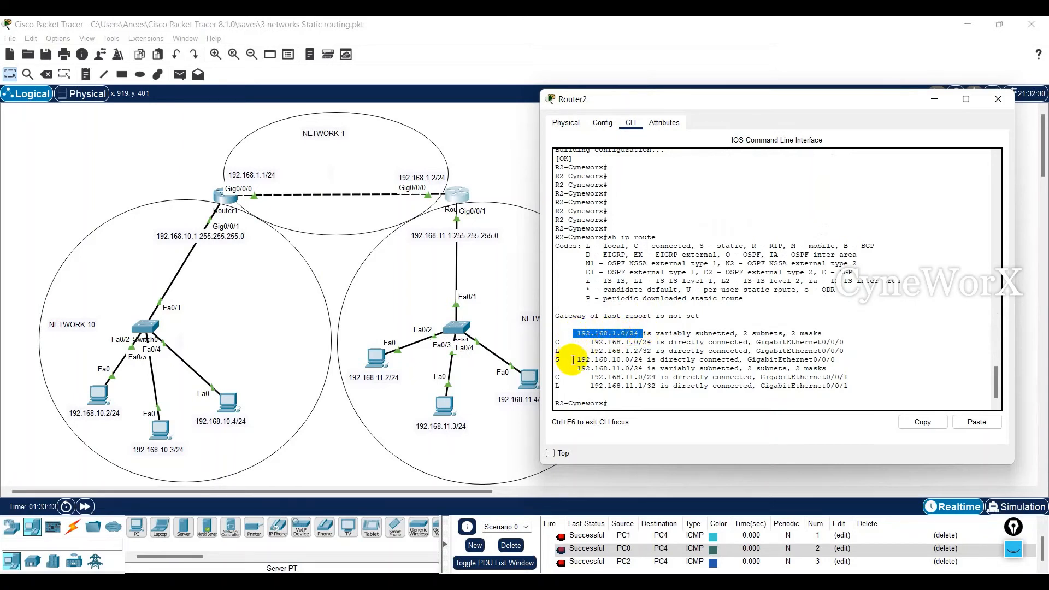
{"action": "left_click_drag", "start_coordinate": [555, 360], "coordinate": [669, 359]}
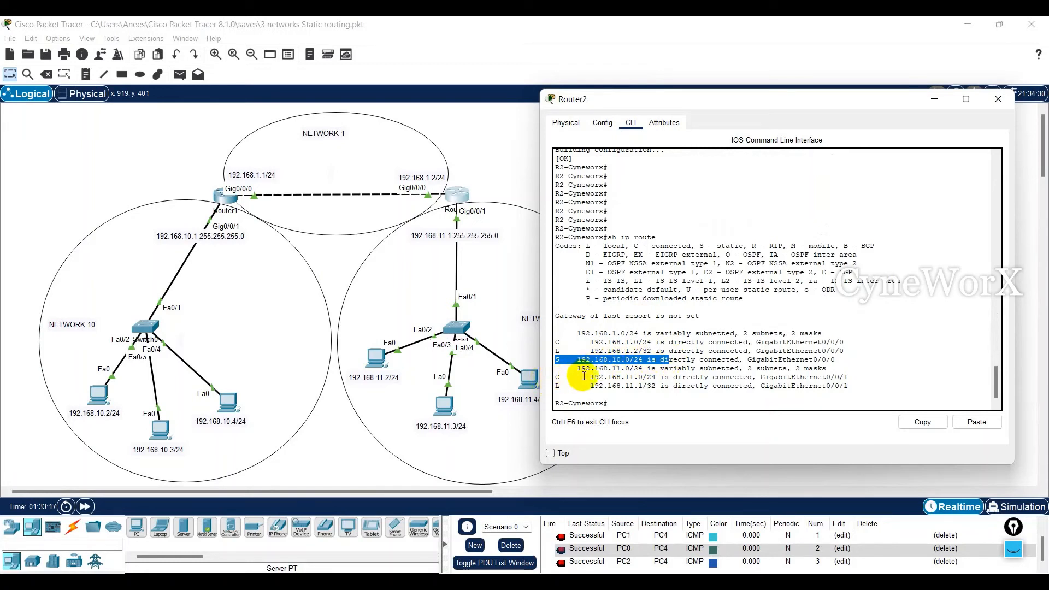
{"action": "left_click_drag", "start_coordinate": [581, 377], "coordinate": [638, 368]}
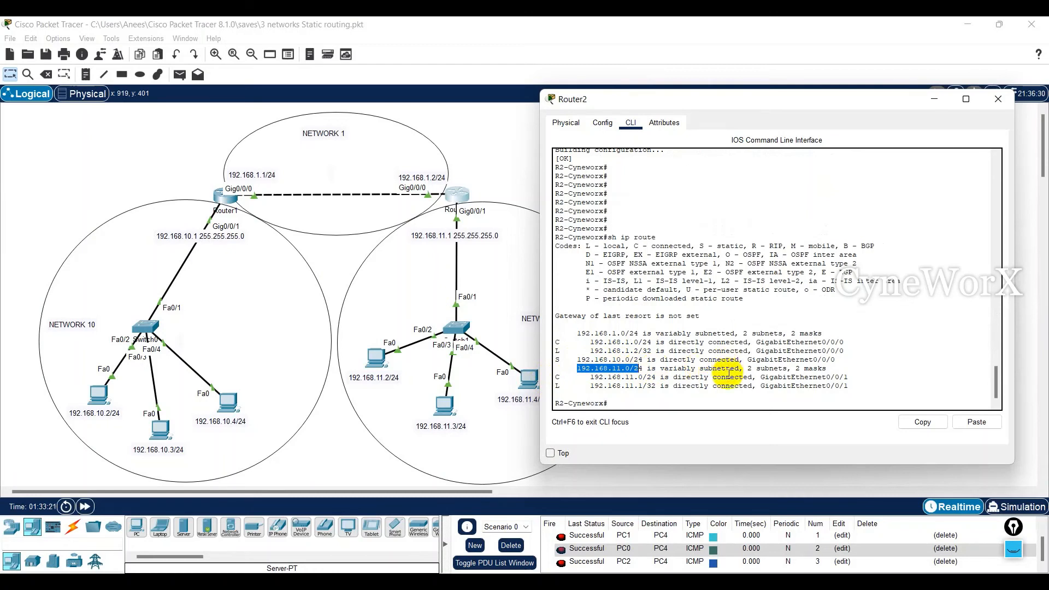
{"action": "left_click", "coordinate": [583, 331]}
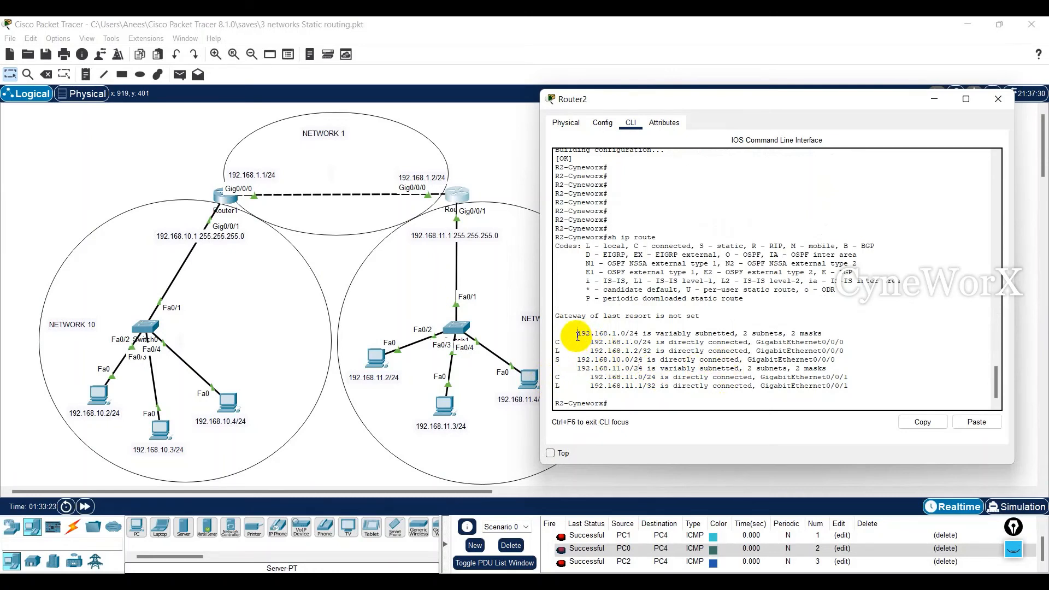
{"action": "left_click_drag", "start_coordinate": [555, 343], "coordinate": [568, 351]}
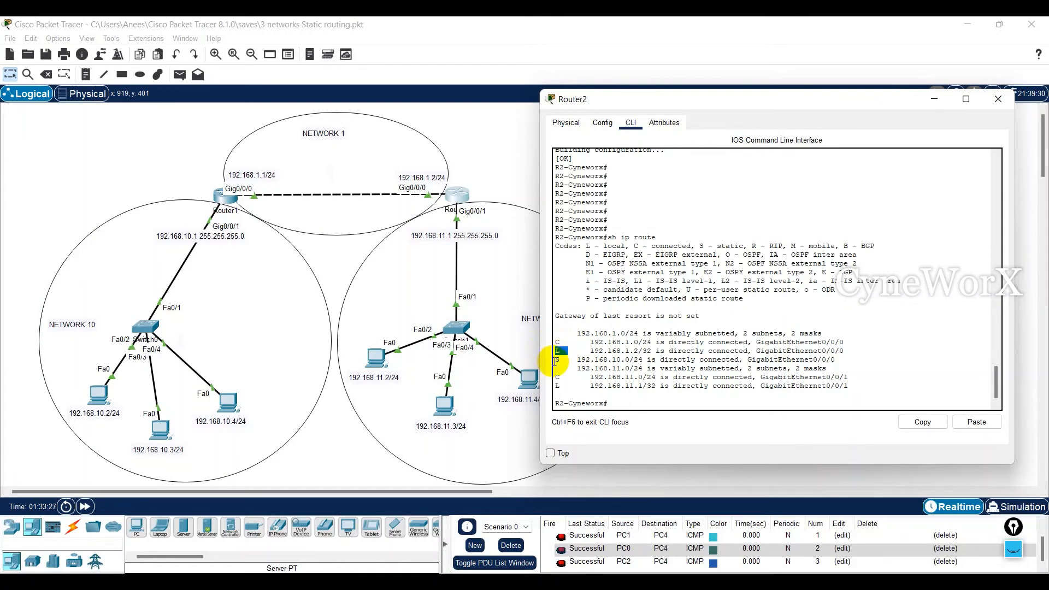
{"action": "left_click_drag", "start_coordinate": [583, 246], "coordinate": [739, 246]}
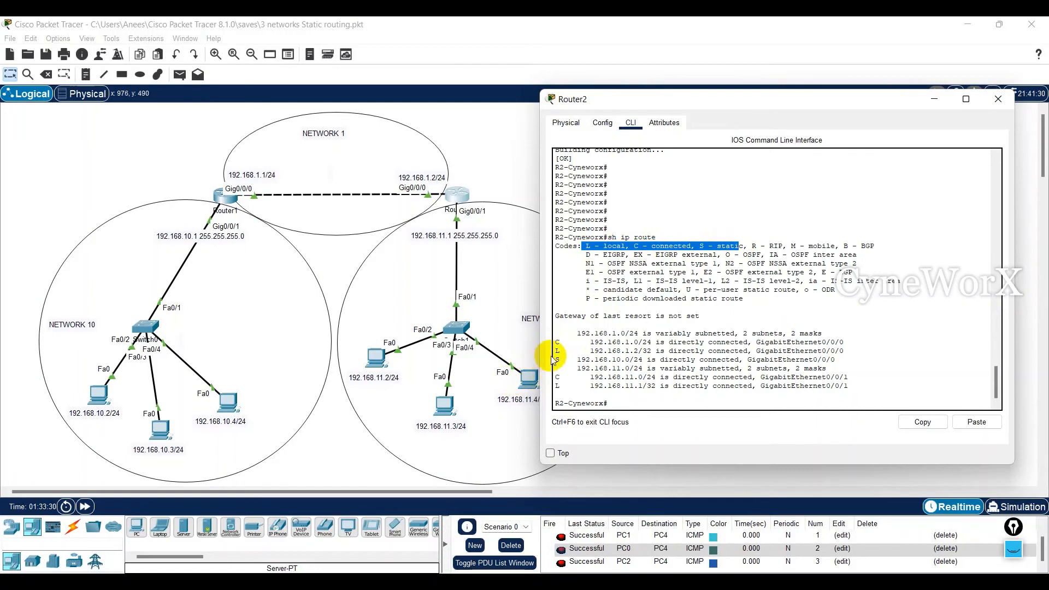
{"action": "left_click_drag", "start_coordinate": [555, 359], "coordinate": [586, 358]}
{"action": "left_click", "coordinate": [568, 351]}
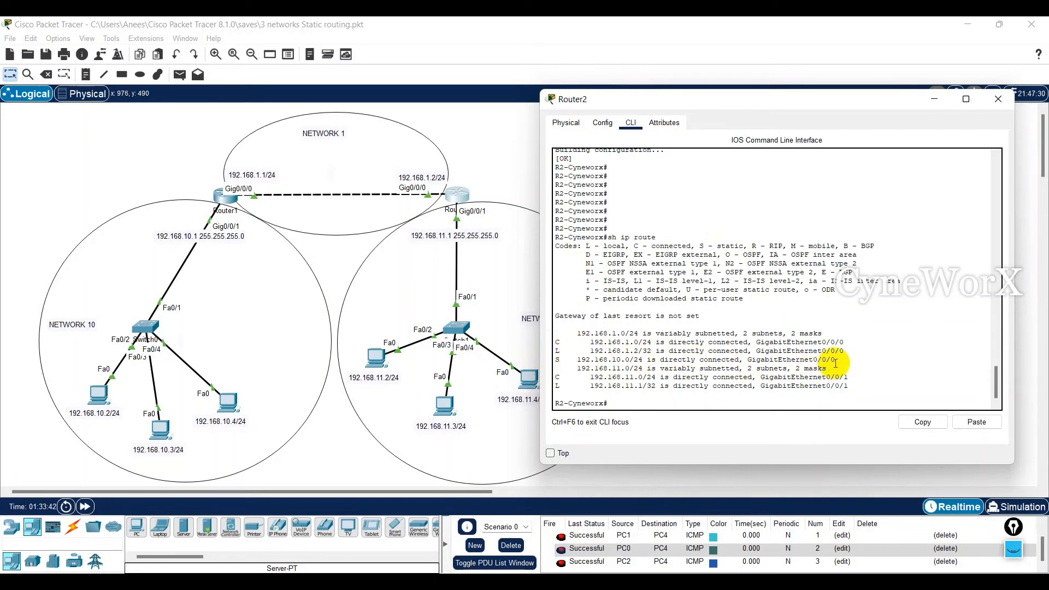
{"action": "left_click_drag", "start_coordinate": [835, 359], "coordinate": [747, 360]}
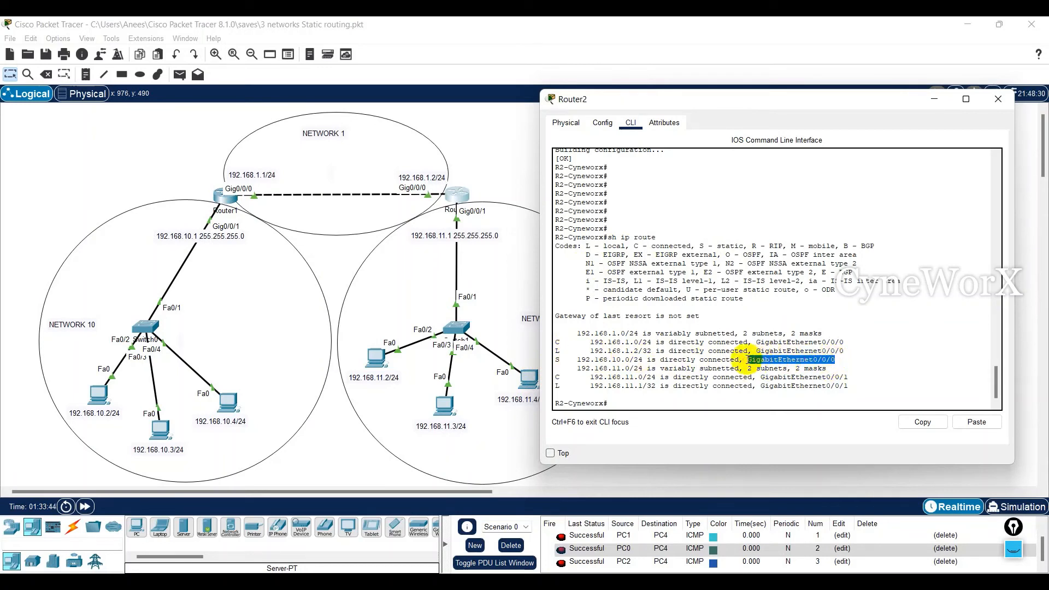
{"action": "left_click", "coordinate": [617, 403]}
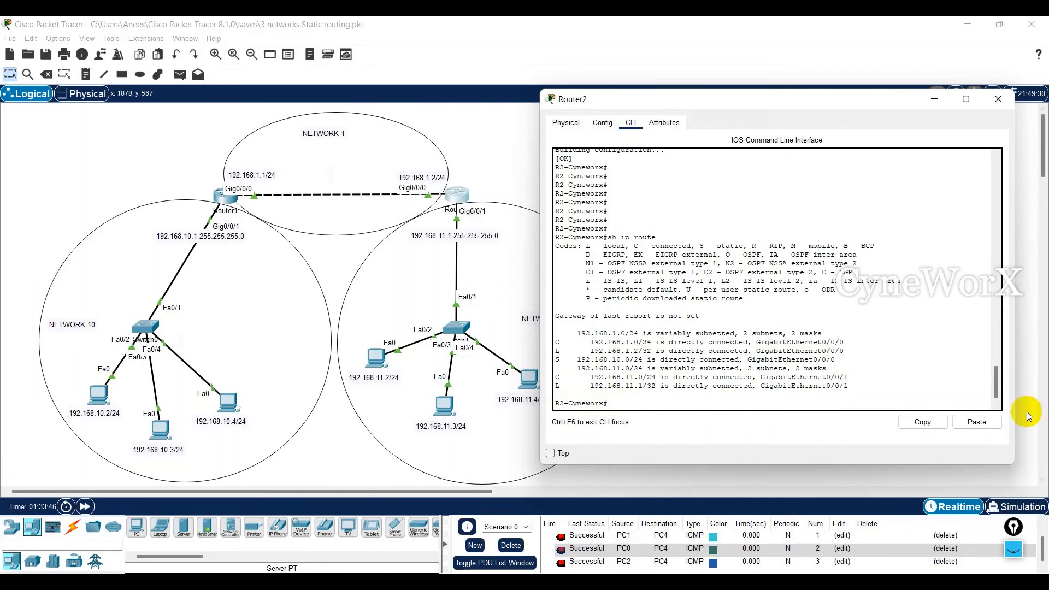
Step: Close Router2's window, open PC0's command prompt and ping 192.168.11.2 in Network 11
{"action": "left_click", "coordinate": [999, 99]}
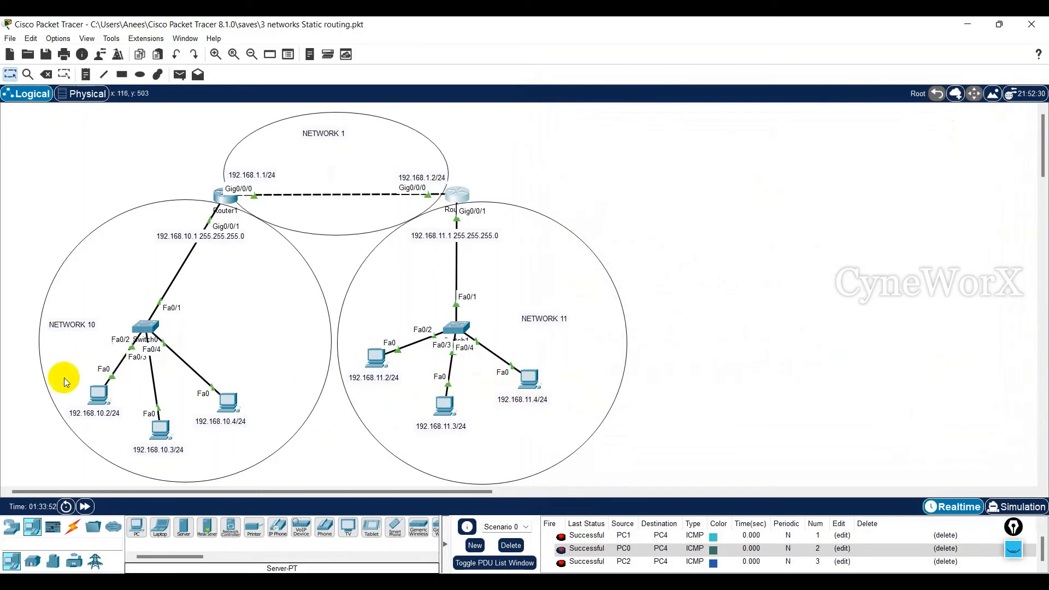
{"action": "mouse_move", "coordinate": [95, 406]}
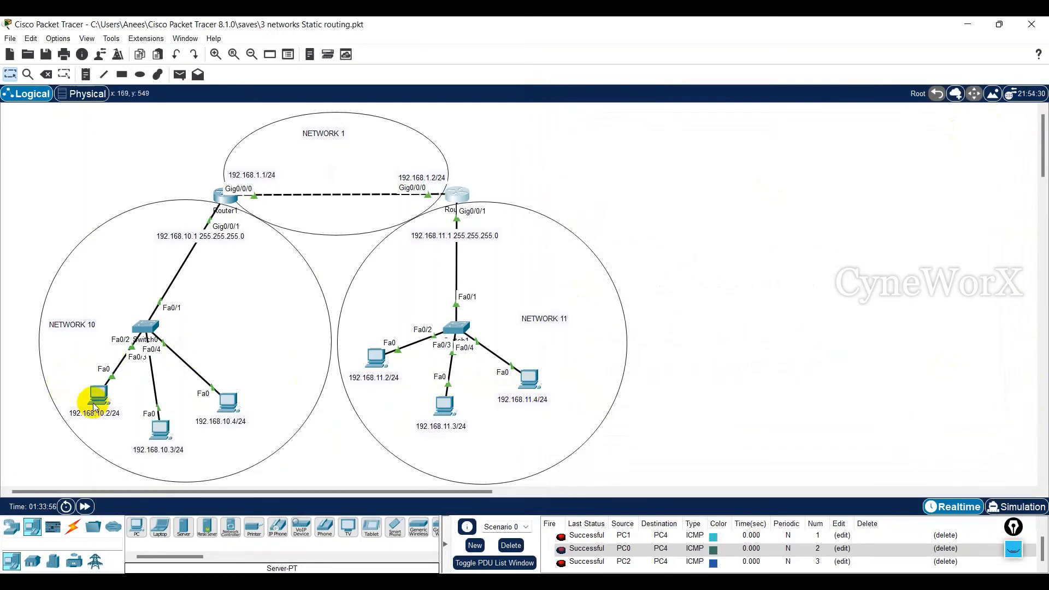
{"action": "left_click", "coordinate": [107, 398]}
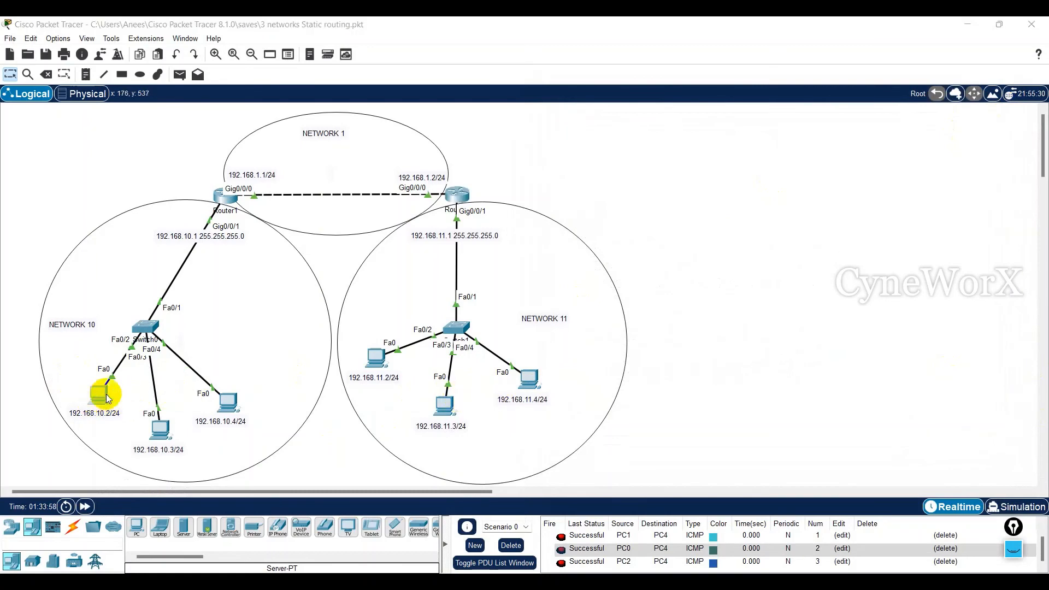
{"action": "left_click_drag", "start_coordinate": [526, 116], "coordinate": [784, 139]}
{"action": "left_click", "coordinate": [846, 205]}
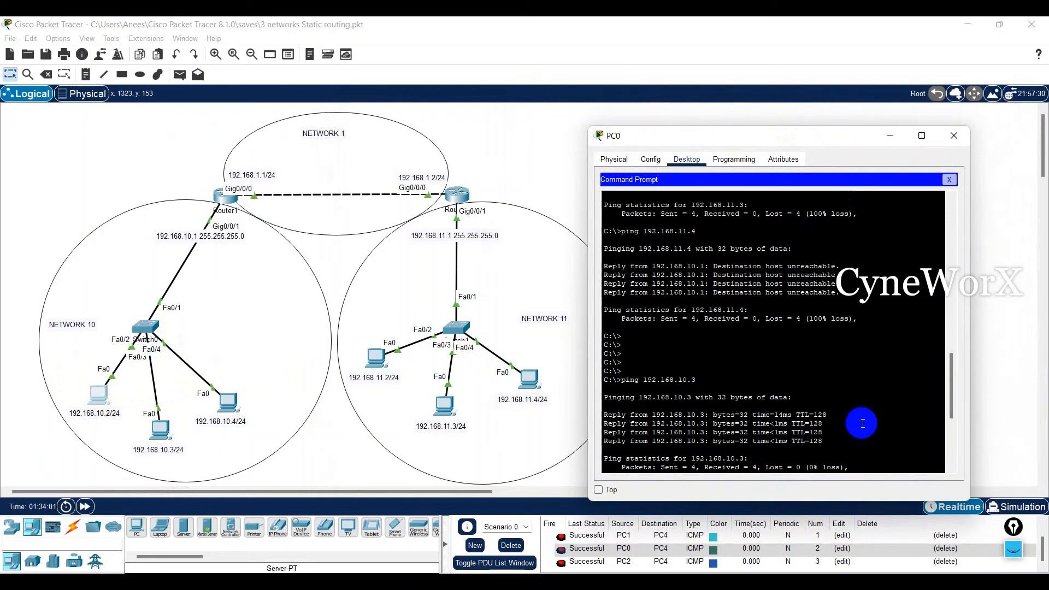
{"action": "scroll", "coordinate": [862, 423], "scroll_direction": "down", "scroll_amount": 7}
{"action": "left_click", "coordinate": [623, 471]}
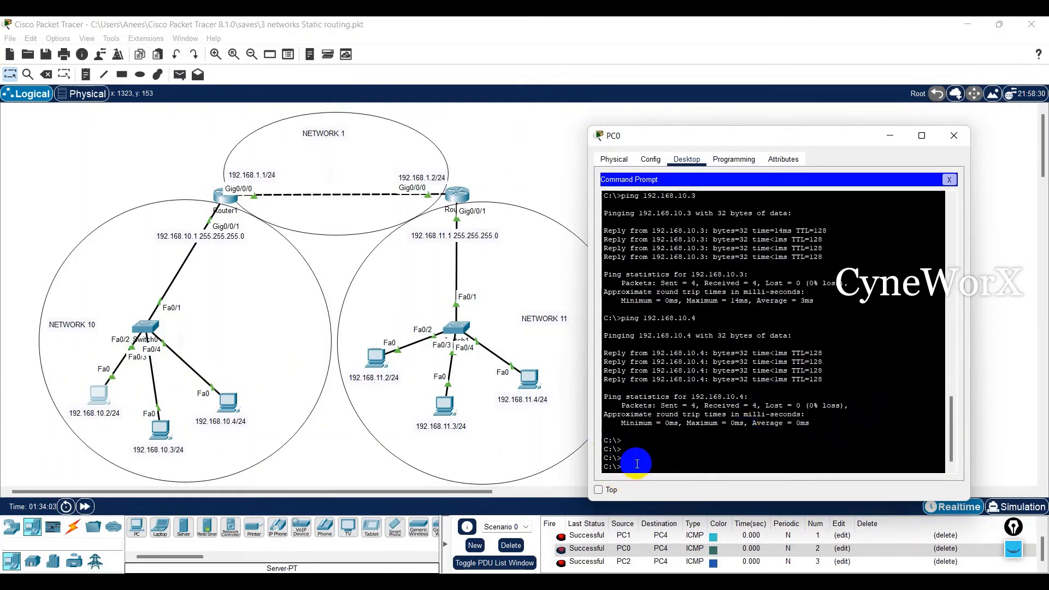
{"action": "type", "text": "ping 192.168.11.2"}
{"action": "key", "text": "Return"}
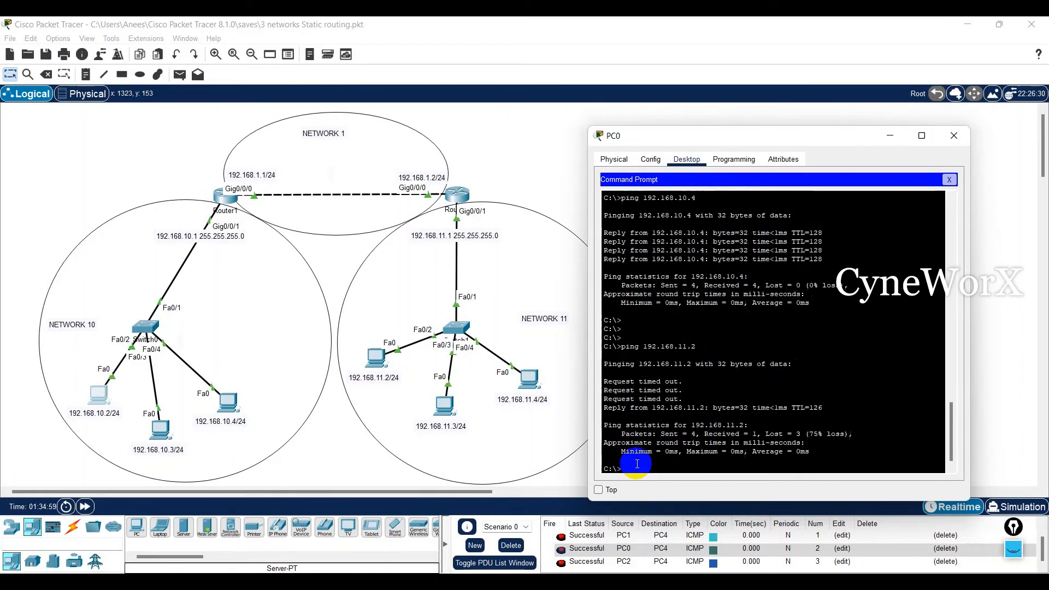
Step: Ping Network 11's gateway 192.168.11.1 from PC0 and repeat the ping to 192.168.11.2
{"action": "key", "text": "Return"}
{"action": "key", "text": "Return"}
{"action": "key", "text": "Return"}
{"action": "type", "text": "ping 192.168.11.1"}
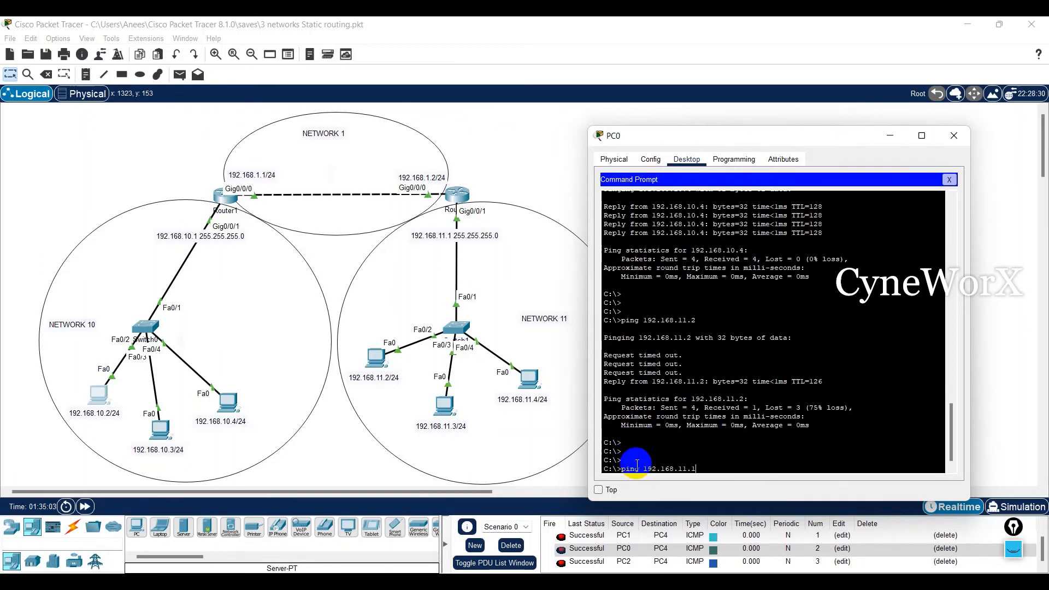
{"action": "key", "text": "Return"}
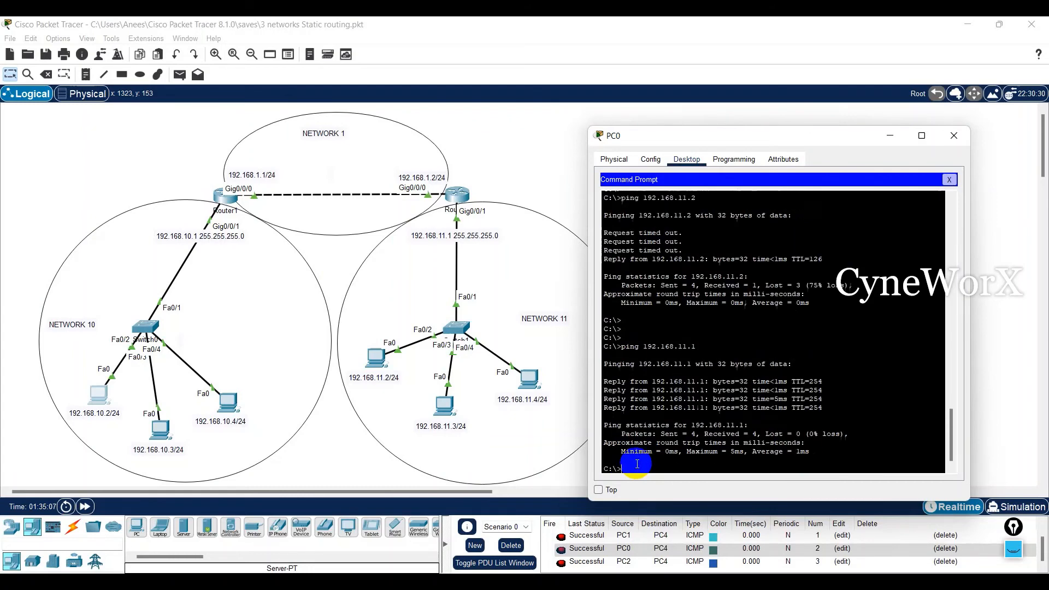
{"action": "key", "text": "Up"}
{"action": "type", "text": "2"}
{"action": "key", "text": "Return"}
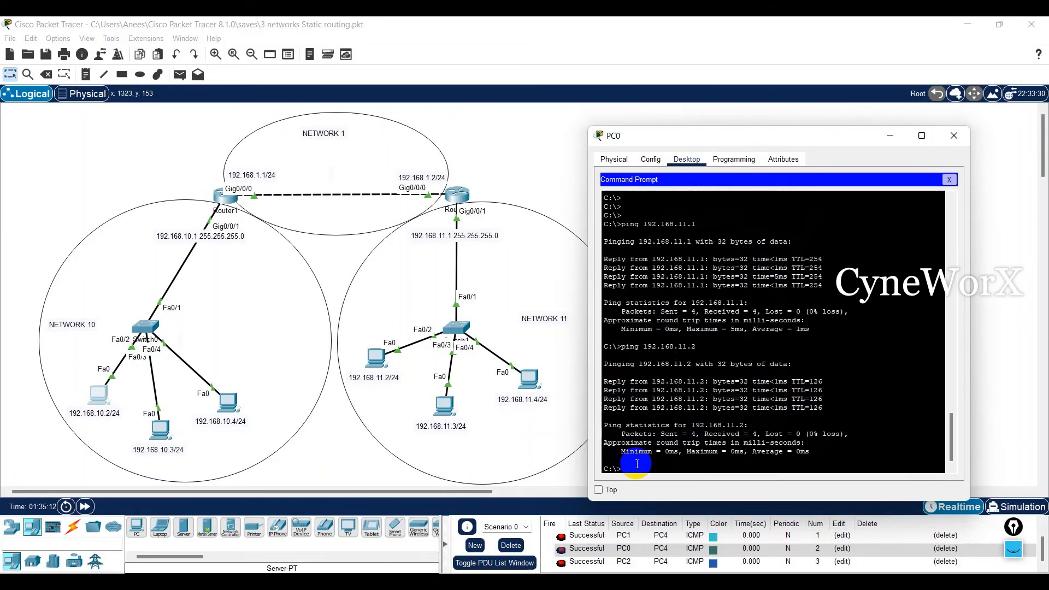
Step: Ping 192.168.11.3 in Network 11 from PC0's command prompt
{"action": "key", "text": "Return"}
{"action": "key", "text": "Return"}
{"action": "key", "text": "Return"}
{"action": "key", "text": "Return"}
{"action": "key", "text": "Return"}
{"action": "key", "text": "Return"}
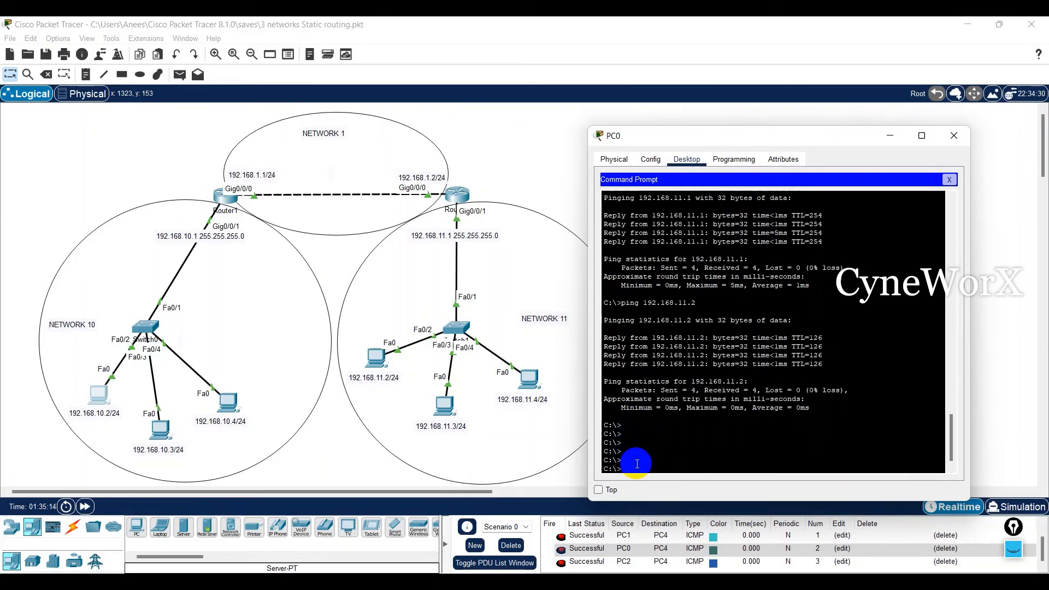
{"action": "key", "text": "Up"}
{"action": "key", "text": "BackSpace"}
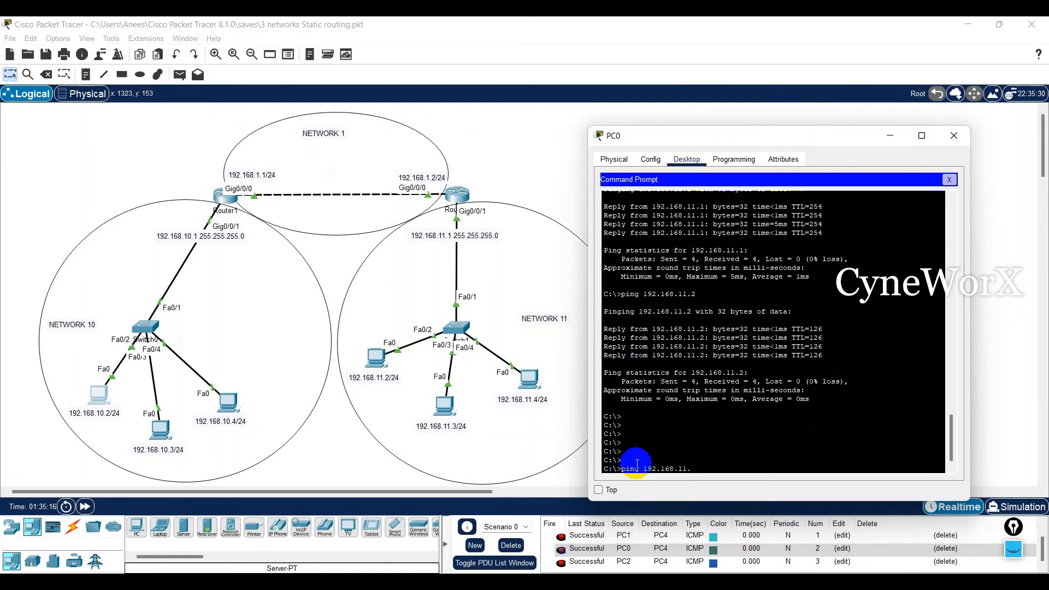
{"action": "type", "text": "3"}
{"action": "key", "text": "Return"}
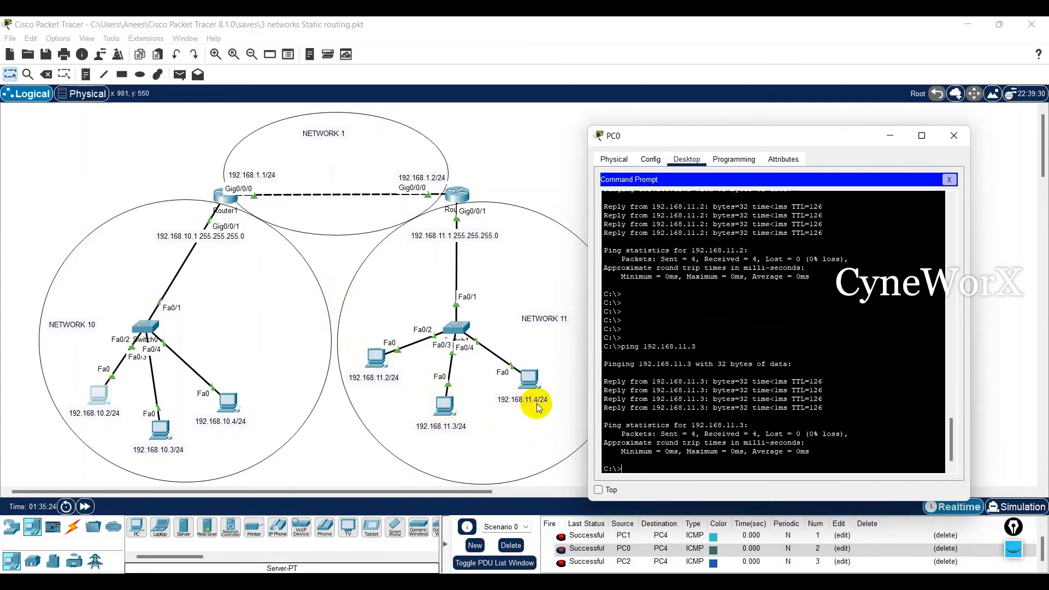
Step: Open the command prompt of PC2, the 192.168.10.4 host in Network 10, and move its window clear of the topology
{"action": "left_click", "coordinate": [651, 469]}
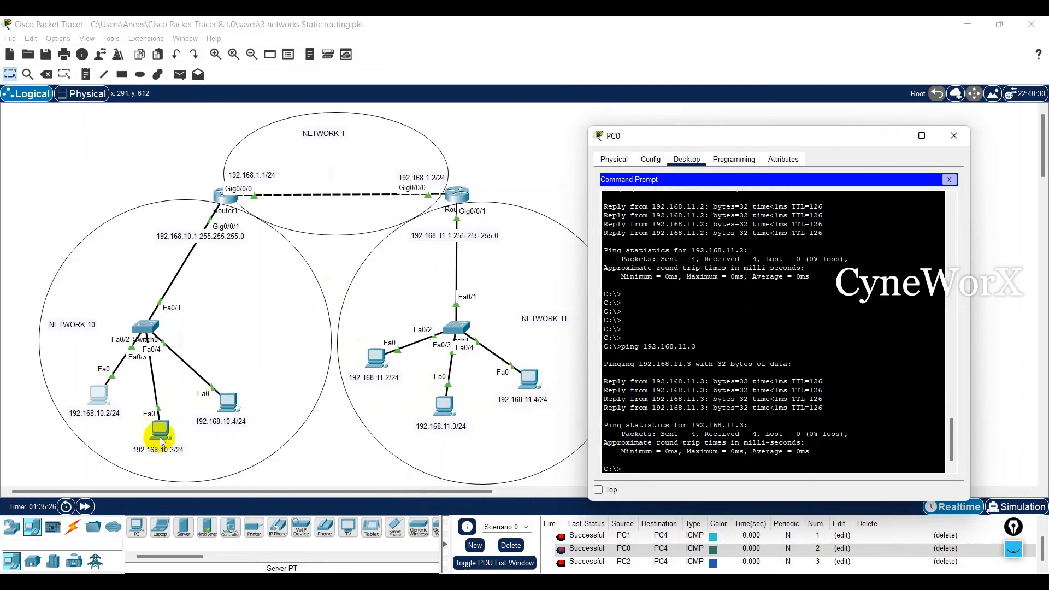
{"action": "left_click", "coordinate": [224, 415]}
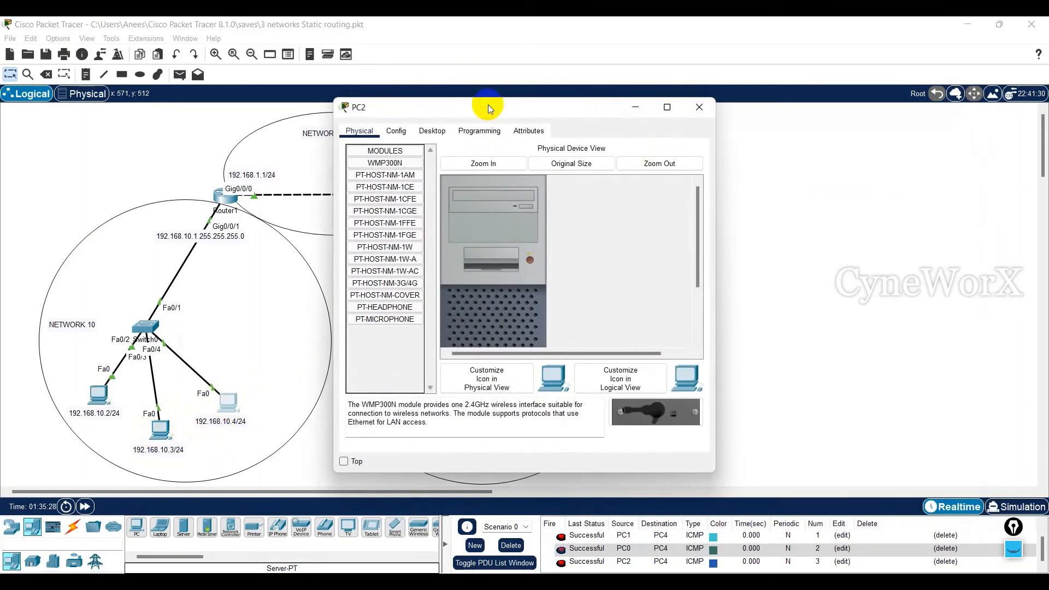
{"action": "left_click", "coordinate": [428, 133]}
{"action": "left_click", "coordinate": [575, 182]}
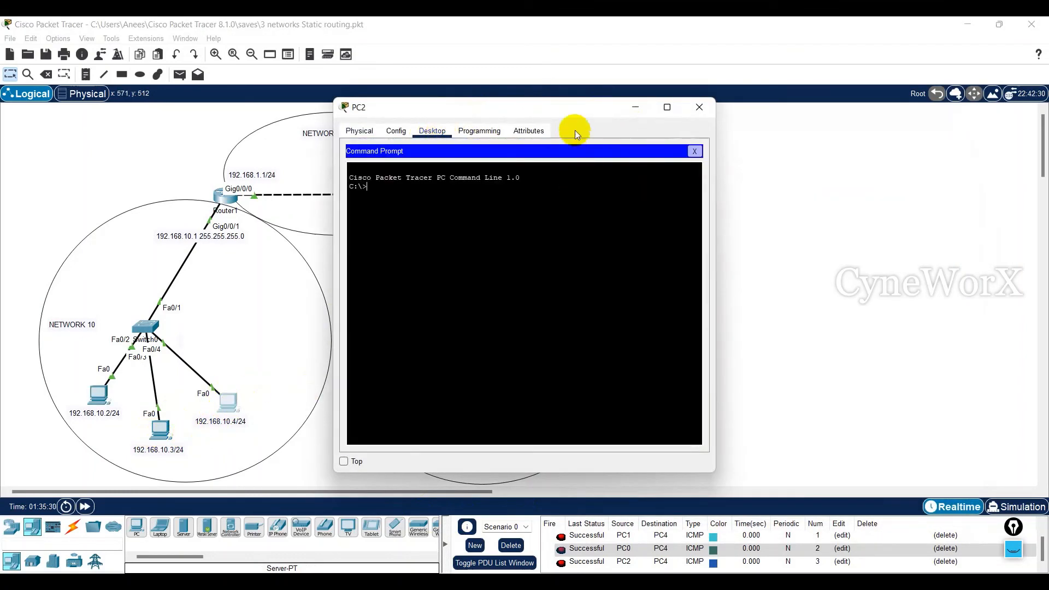
{"action": "left_click_drag", "start_coordinate": [514, 108], "coordinate": [702, 117]}
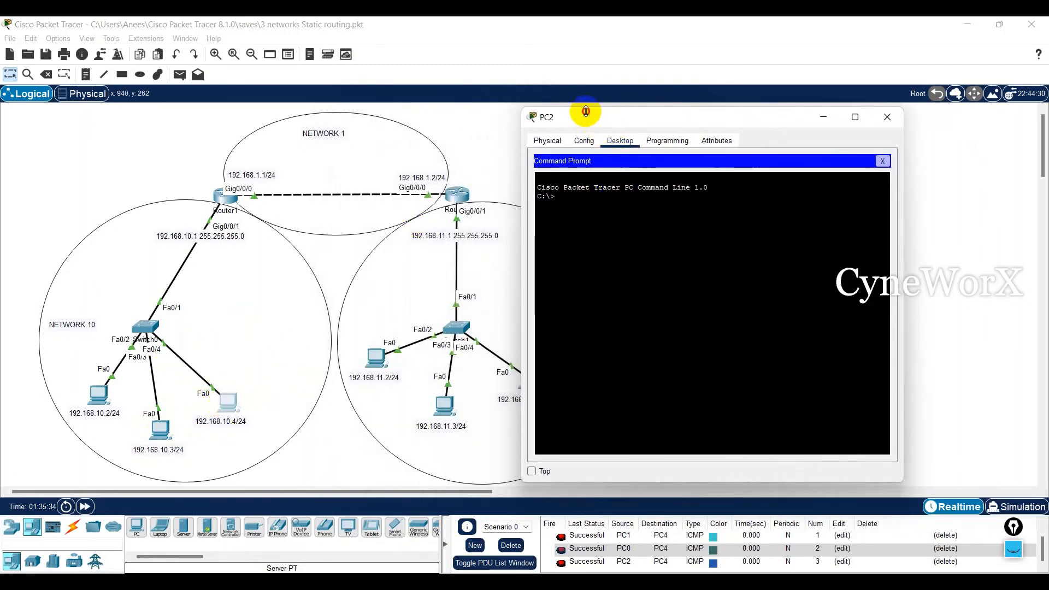
{"action": "left_click_drag", "start_coordinate": [590, 118], "coordinate": [655, 119]}
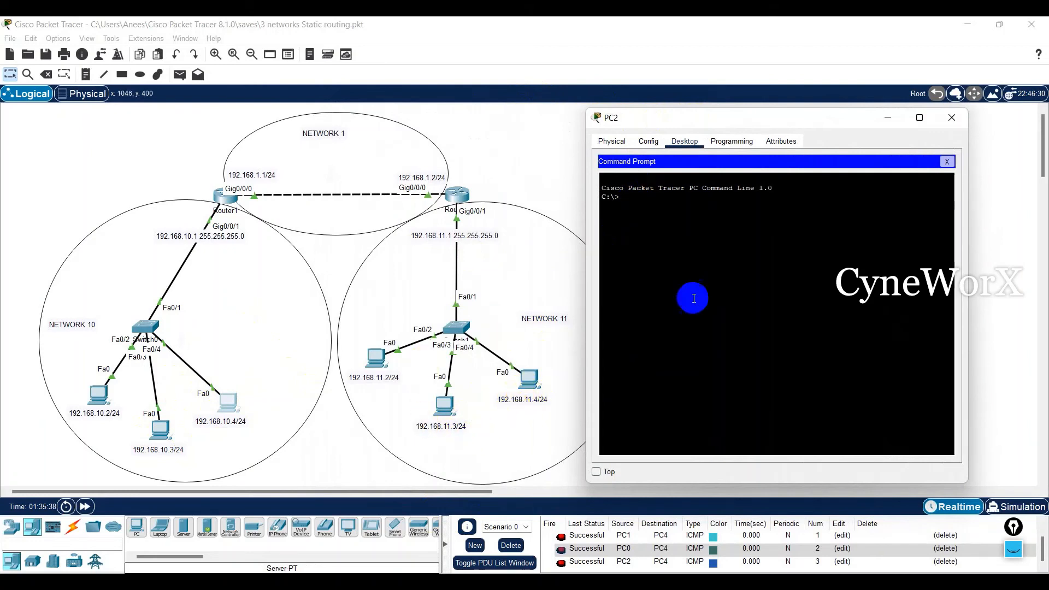
Step: Ping 192.168.11.2 in Network 11 from PC2's command prompt
{"action": "type", "text": "ping 192.1"}
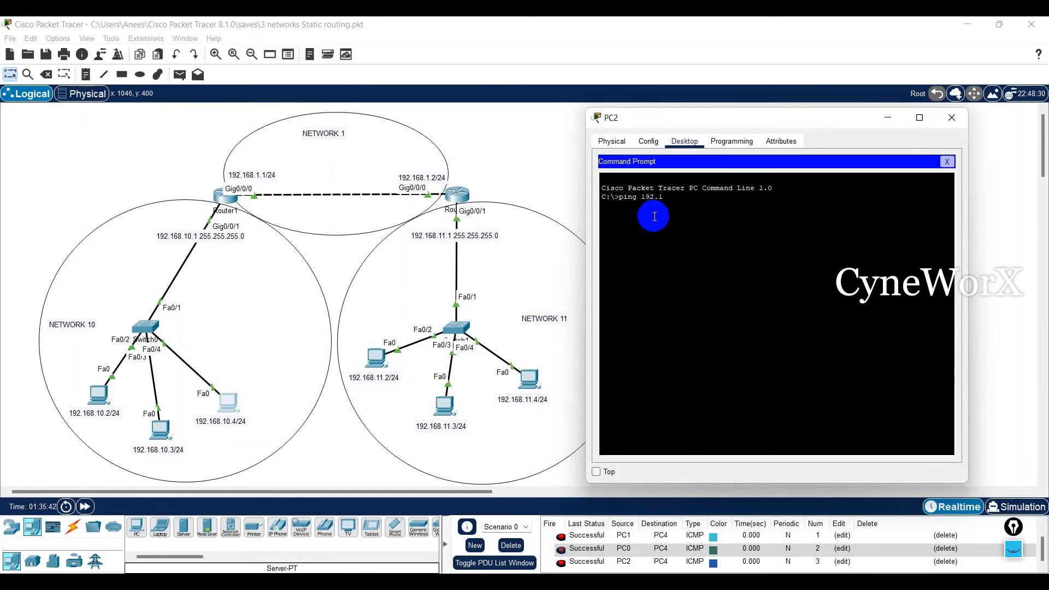
{"action": "type", "text": "68.11.2"}
{"action": "key", "text": "Return"}
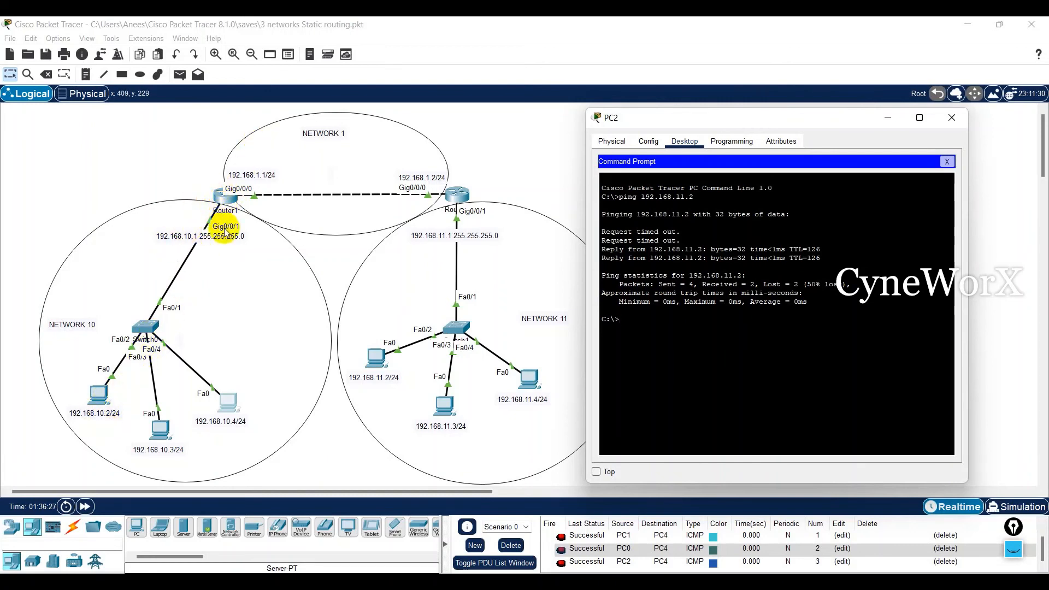
Step: Trace the route from PC2 to 192.168.11.3 in Network 11 with the tracert command
{"action": "left_click", "coordinate": [634, 327]}
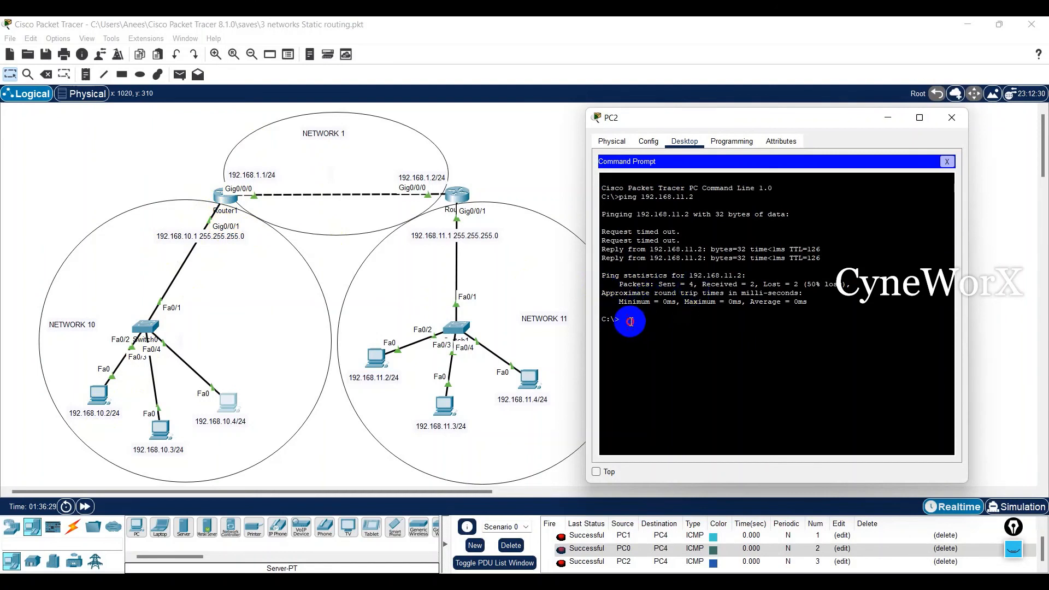
{"action": "key", "text": "Up"}
{"action": "key", "text": "BackSpace"}
{"action": "key", "text": "BackSpace"}
{"action": "key", "text": "BackSpace"}
{"action": "key", "text": "BackSpace"}
{"action": "key", "text": "BackSpace"}
{"action": "key", "text": "BackSpace"}
{"action": "key", "text": "BackSpace"}
{"action": "key", "text": "BackSpace"}
{"action": "key", "text": "BackSpace"}
{"action": "key", "text": "BackSpace"}
{"action": "key", "text": "BackSpace"}
{"action": "key", "text": "BackSpace"}
{"action": "key", "text": "BackSpace"}
{"action": "key", "text": "BackSpace"}
{"action": "type", "text": "tracert 192.168.11."}
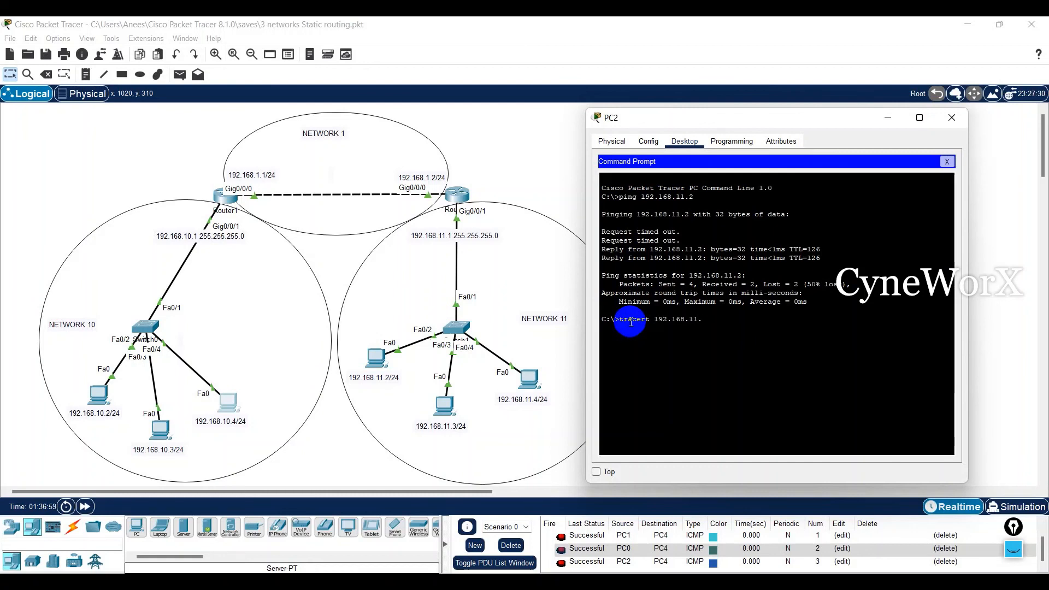
{"action": "type", "text": "3"}
{"action": "key", "text": "Return"}
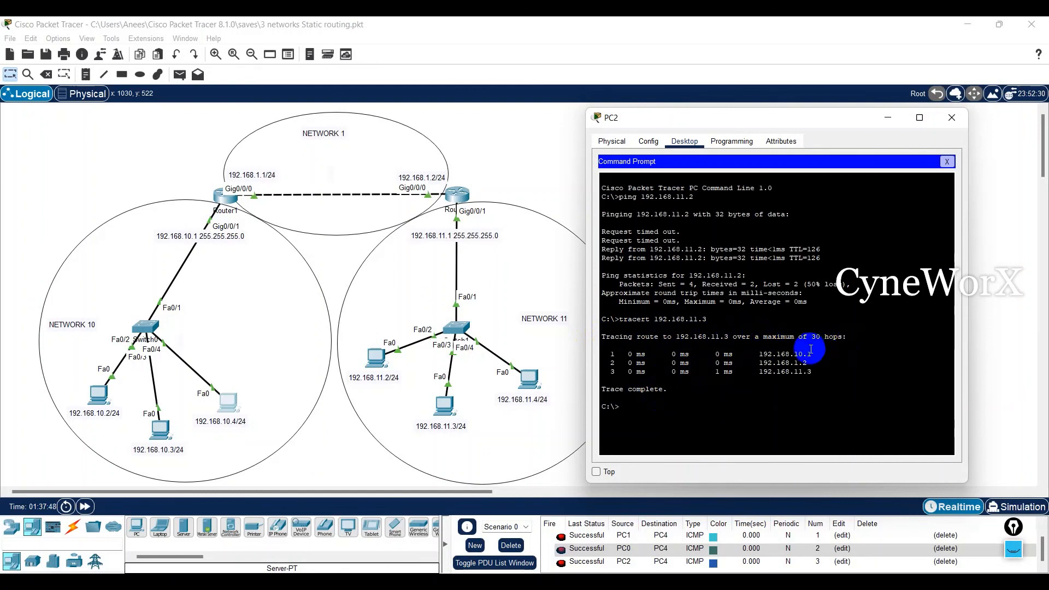
Step: Examine each hop address in the trace output against the topology, then close PC2's command prompt and window
{"action": "left_click_drag", "start_coordinate": [814, 354], "coordinate": [765, 361]}
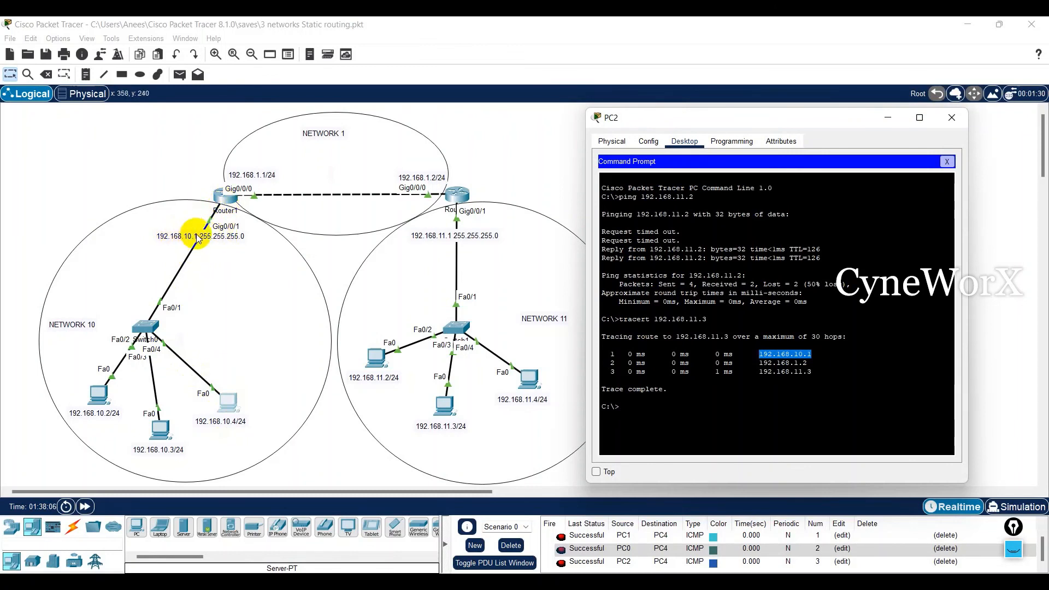
{"action": "left_click", "coordinate": [807, 363]}
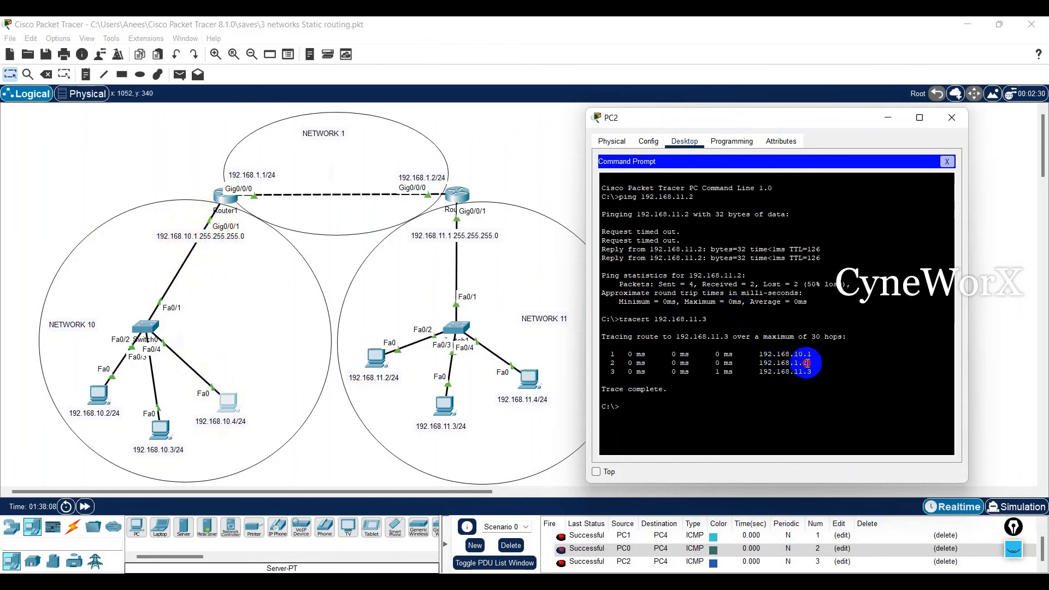
{"action": "left_click_drag", "start_coordinate": [806, 363], "coordinate": [759, 363]}
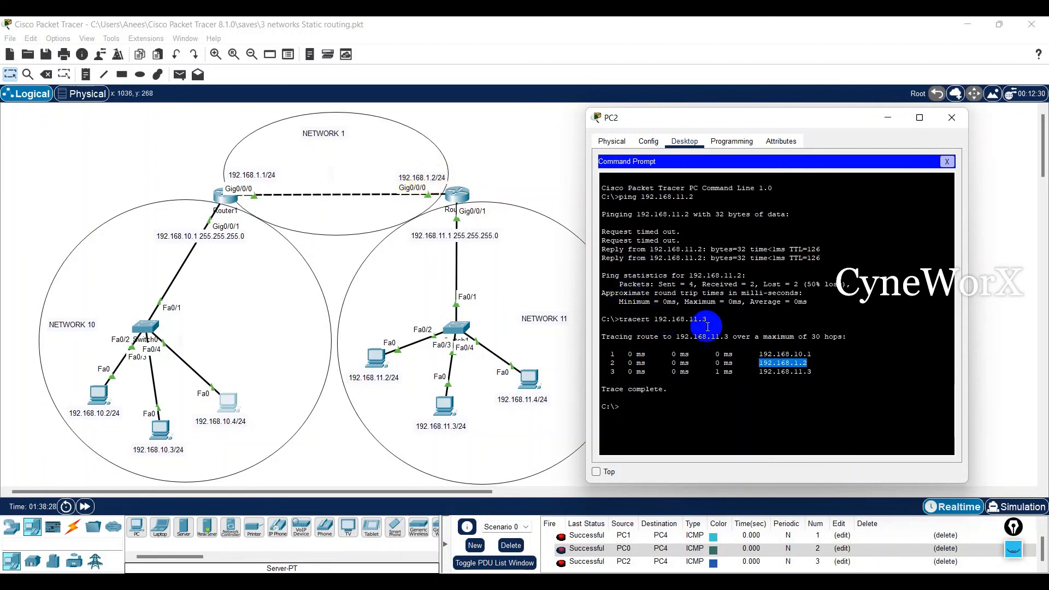
{"action": "left_click_drag", "start_coordinate": [812, 373], "coordinate": [754, 372]}
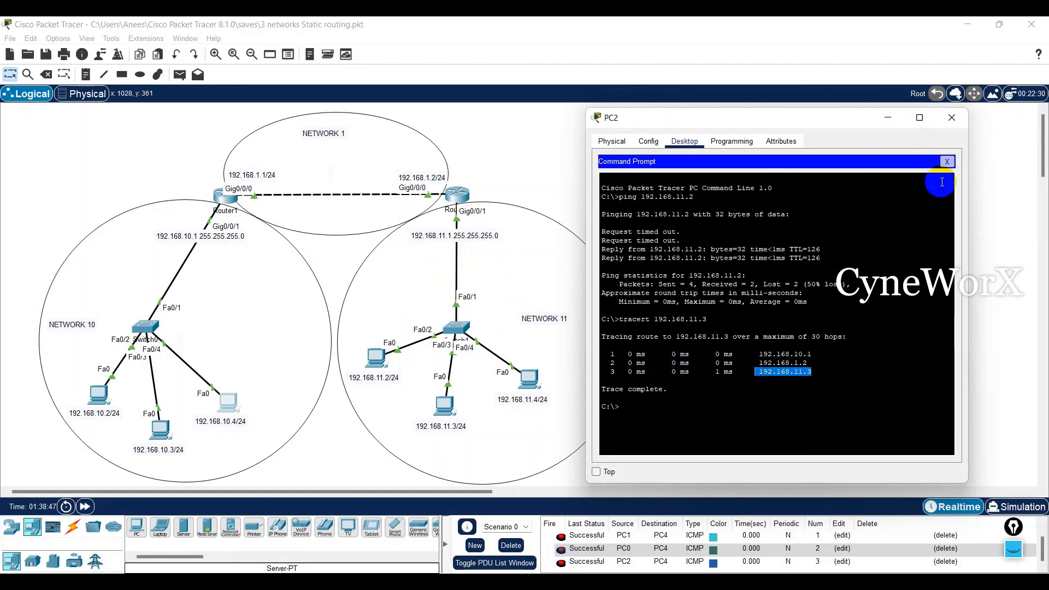
{"action": "left_click", "coordinate": [947, 161]}
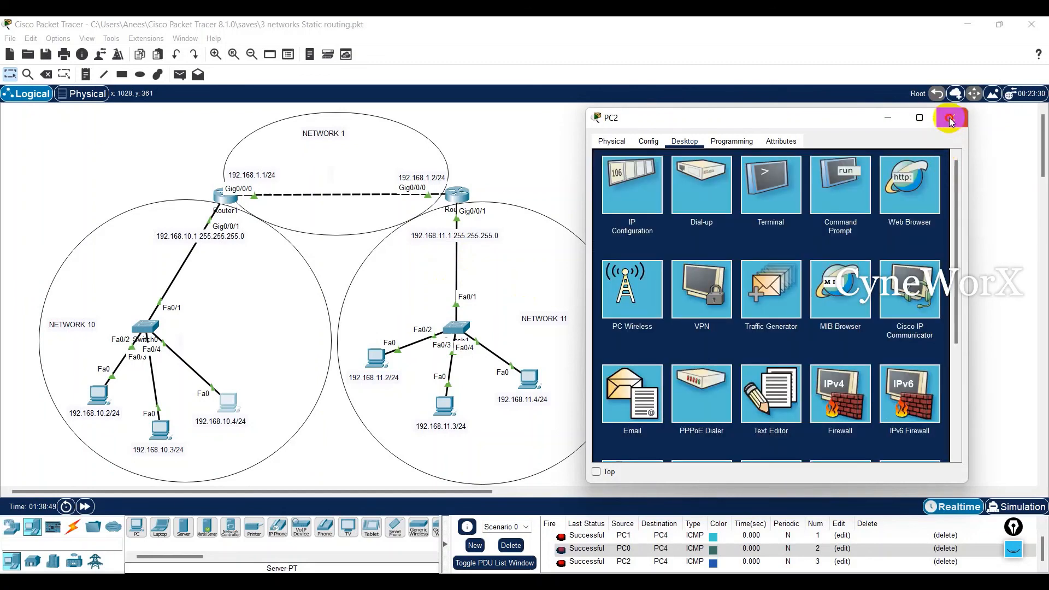
{"action": "left_click", "coordinate": [951, 119]}
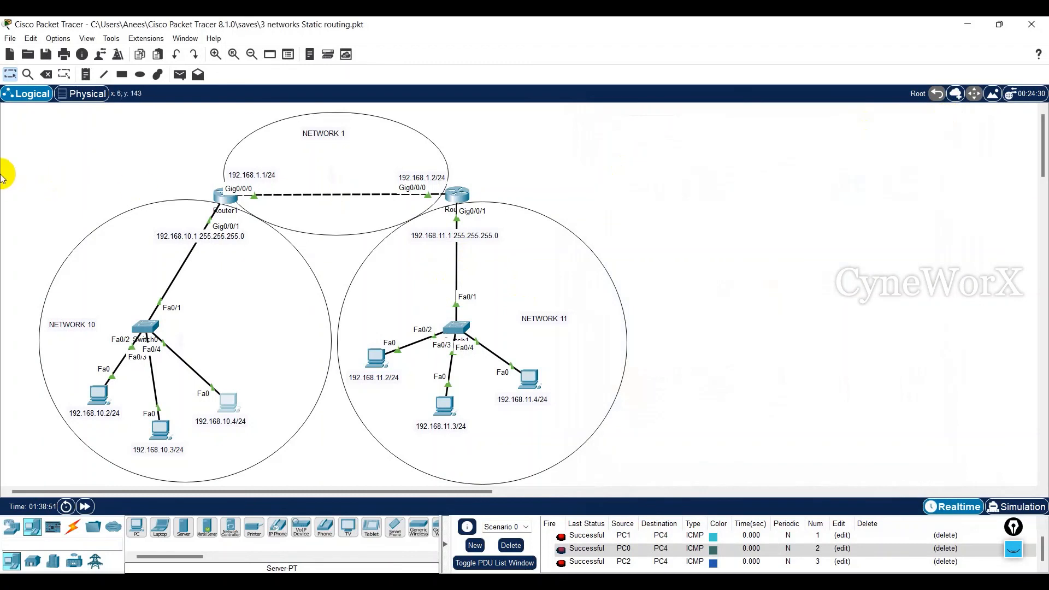